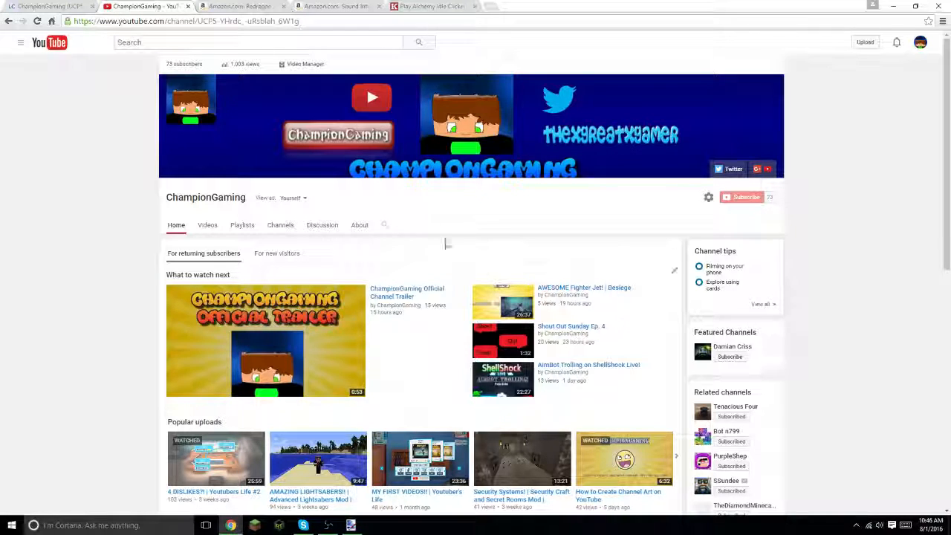
# - Look at the channel's live subscriber count and return to the ChampionGaming YouTube page
pyautogui.click(46, 6)
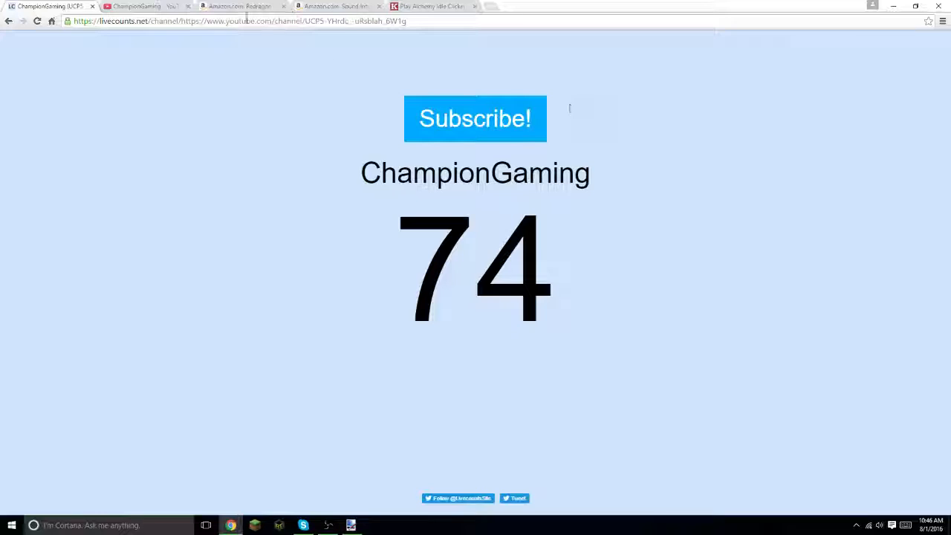
pyautogui.click(149, 6)
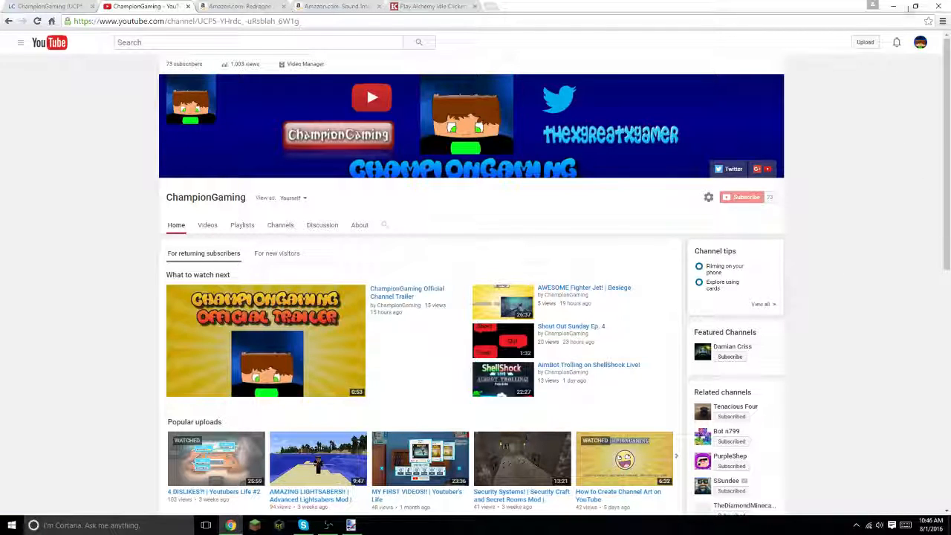
# - Switch to paint.net and create a new image 1600 pixels wide and 1600 pixels high
pyautogui.click(893, 6)
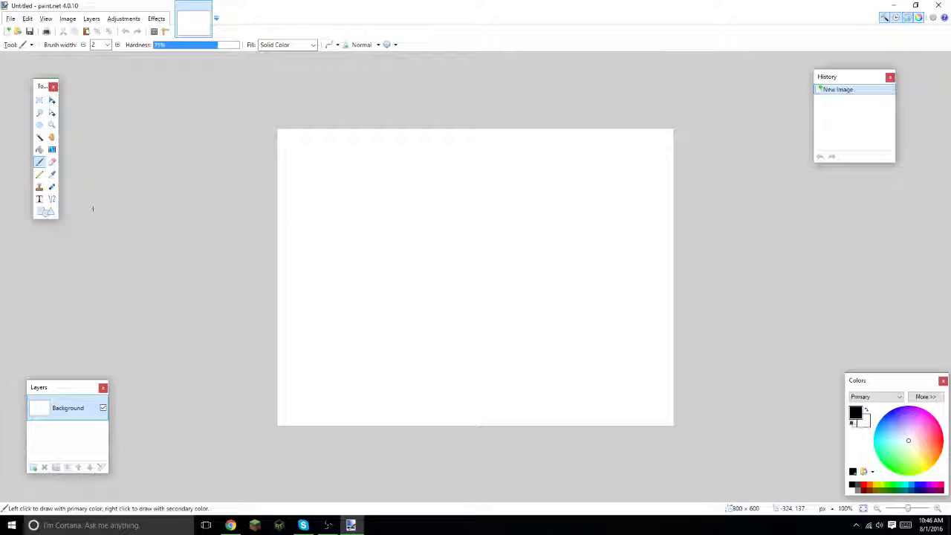
pyautogui.click(8, 32)
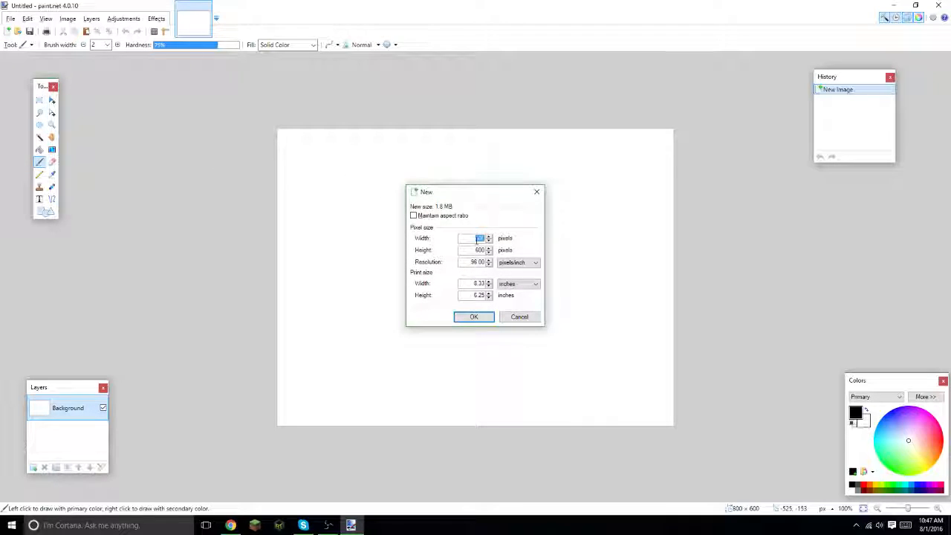
pyautogui.write('1600')
pyautogui.click(467, 249)
pyautogui.write('1')
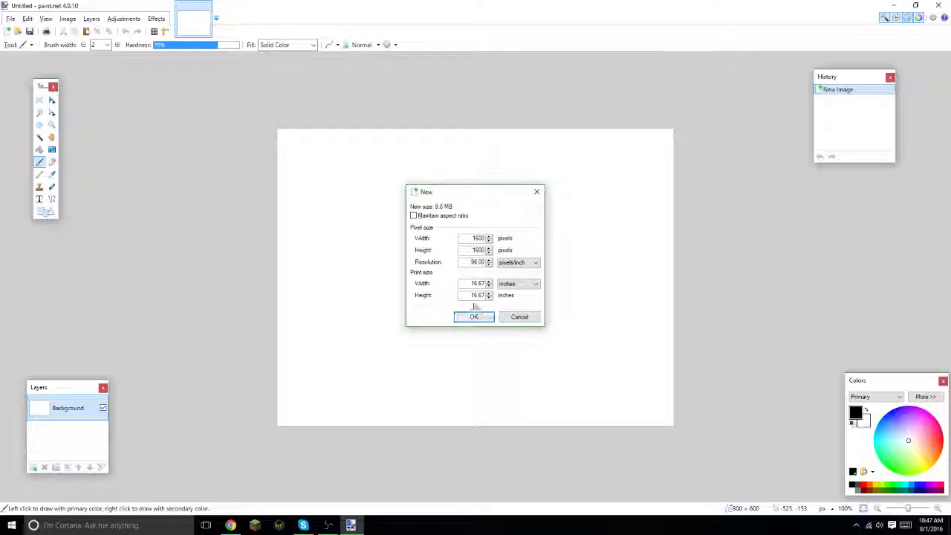
pyautogui.click(488, 317)
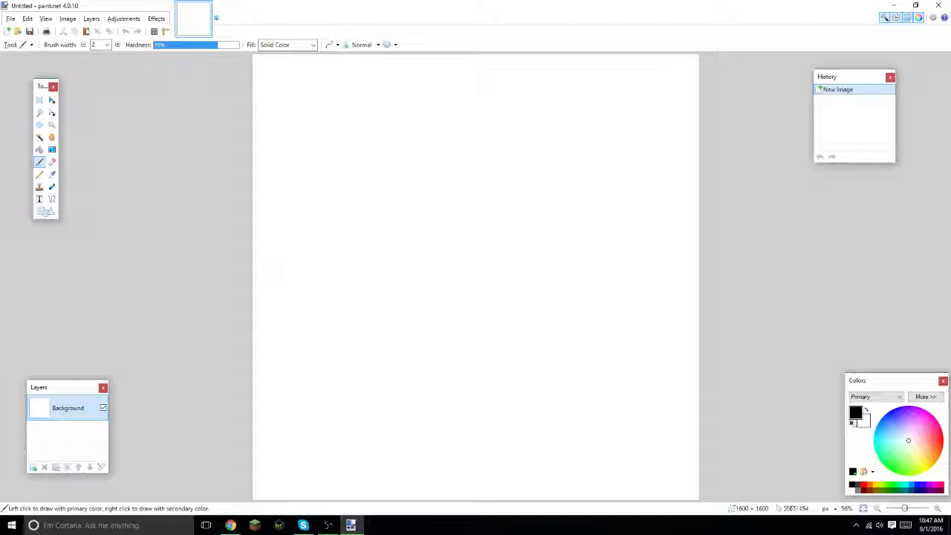
# - Add a new layer above the background and set the Line/Curve tool to brush width 5
pyautogui.click(35, 468)
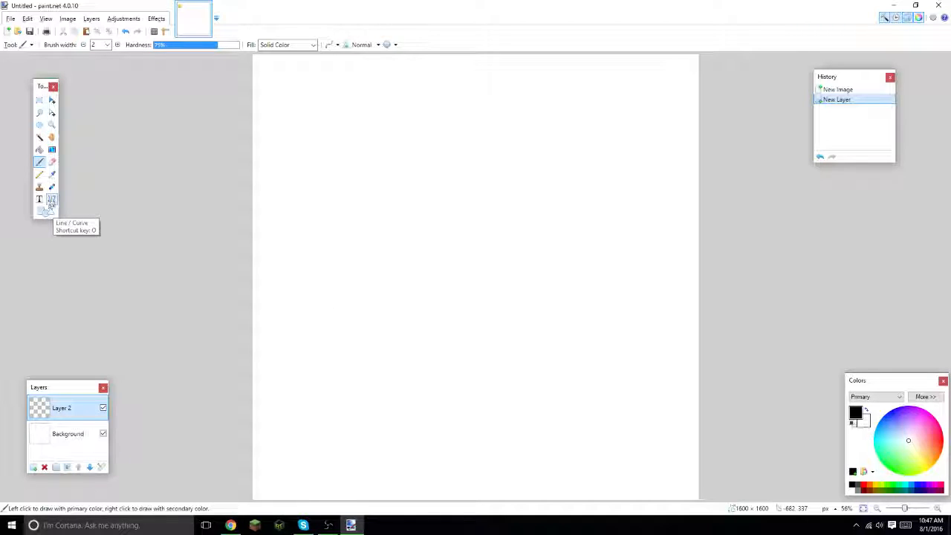
pyautogui.click(52, 199)
pyautogui.click(135, 45)
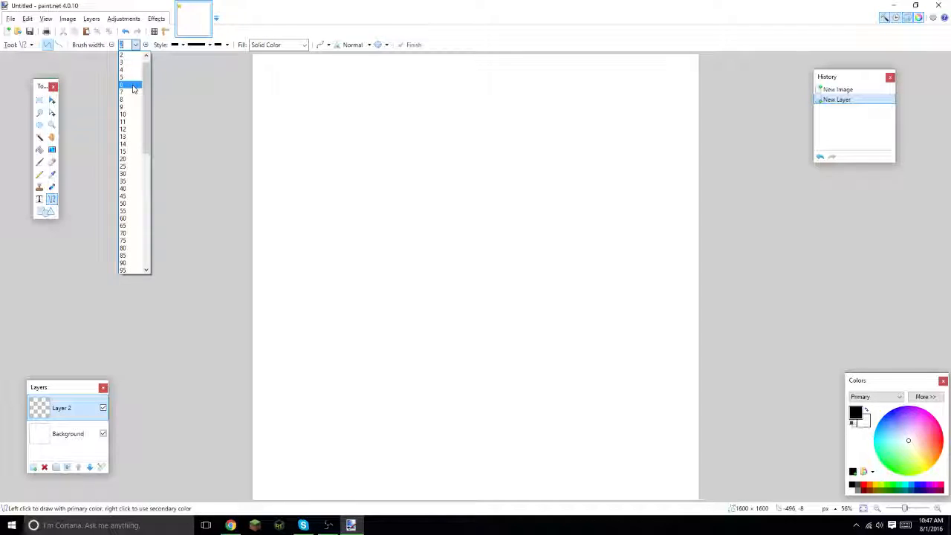
pyautogui.click(134, 84)
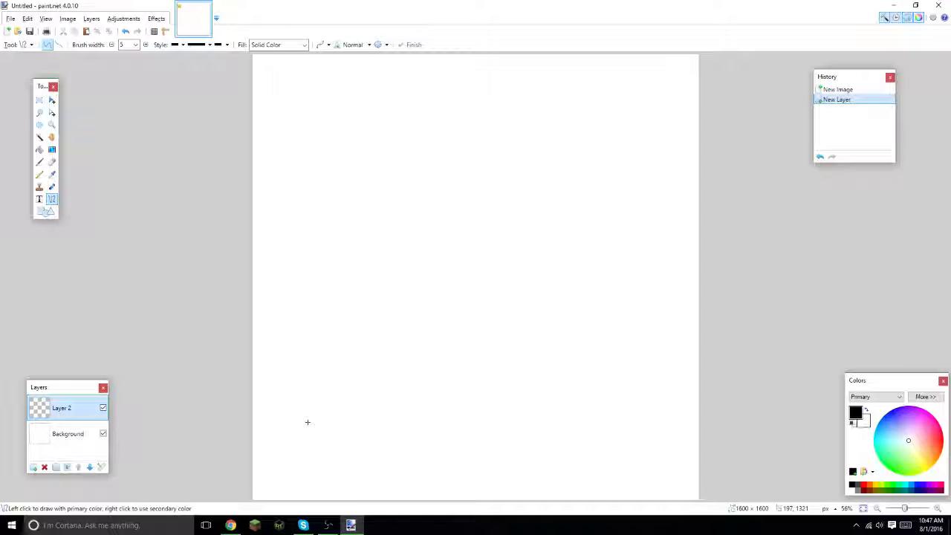
# - Draw a horizontal line about 1247 pixels long across the lower part of the canvas and bow its middle slightly downward
pyautogui.moveTo(305, 420); pyautogui.dragTo(653, 420)
pyautogui.moveTo(537, 419); pyautogui.dragTo(535, 424)
pyautogui.moveTo(421, 421); pyautogui.dragTo(421, 427)
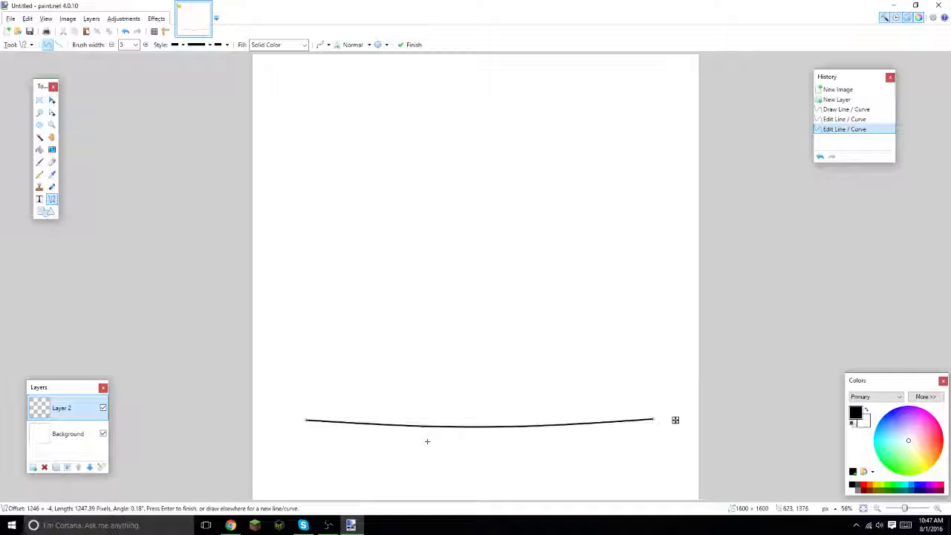
pyautogui.press('Return')
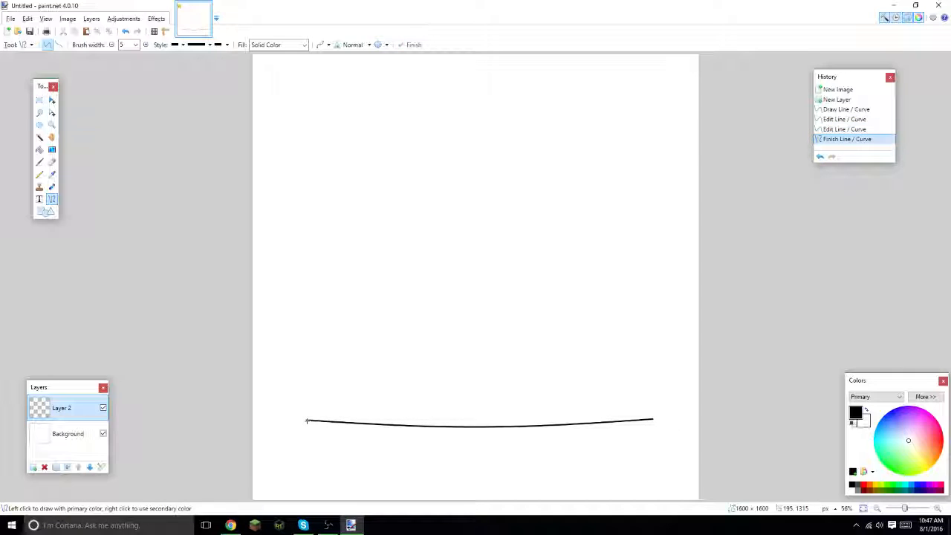
# - Draw the head's left side about 854 pixels long upward from the bottom curve's left end and bow it outward
pyautogui.moveTo(305, 420)
pyautogui.mouseDown()
pyautogui.moveTo(293, 283)
pyautogui.moveTo(301, 182)
pyautogui.mouseUp()
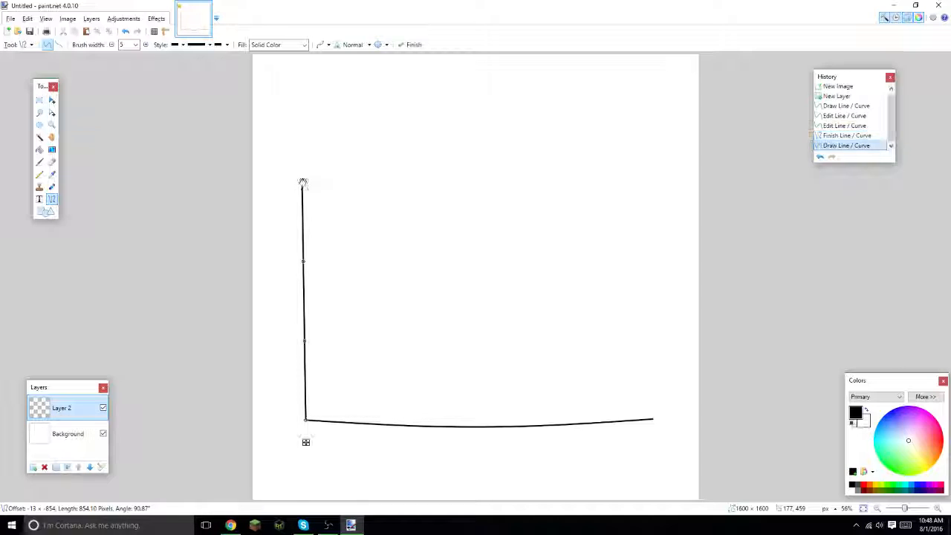
pyautogui.moveTo(302, 261); pyautogui.dragTo(293, 260)
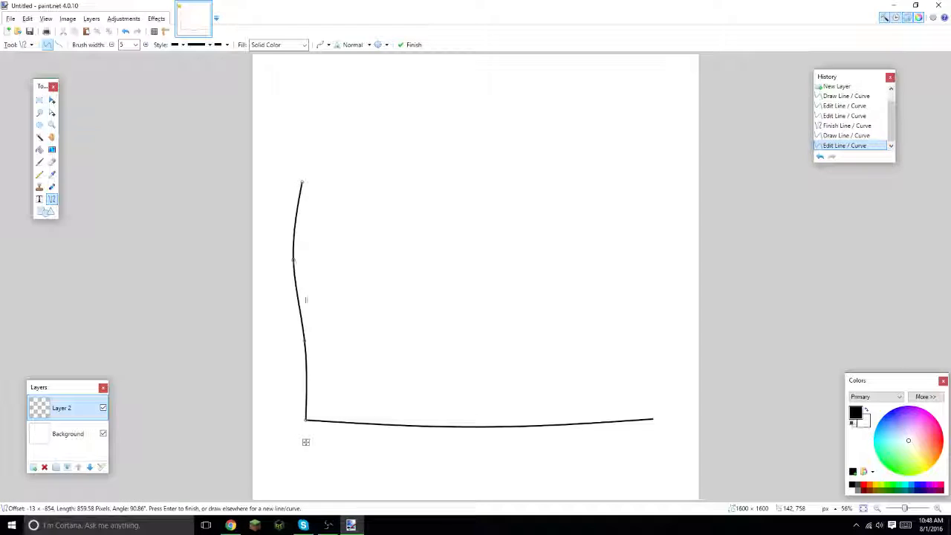
pyautogui.moveTo(304, 341); pyautogui.dragTo(296, 339)
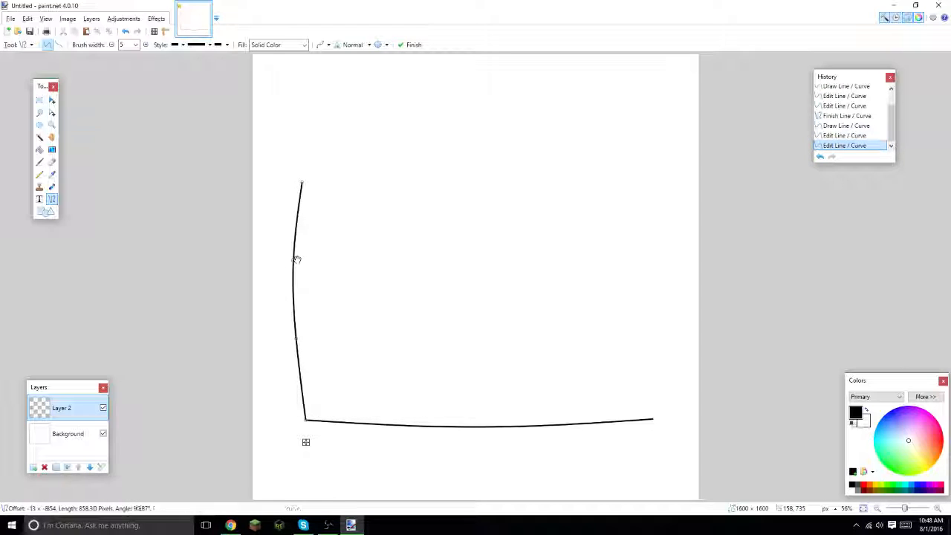
pyautogui.moveTo(296, 260); pyautogui.dragTo(294, 260)
pyautogui.press('Return')
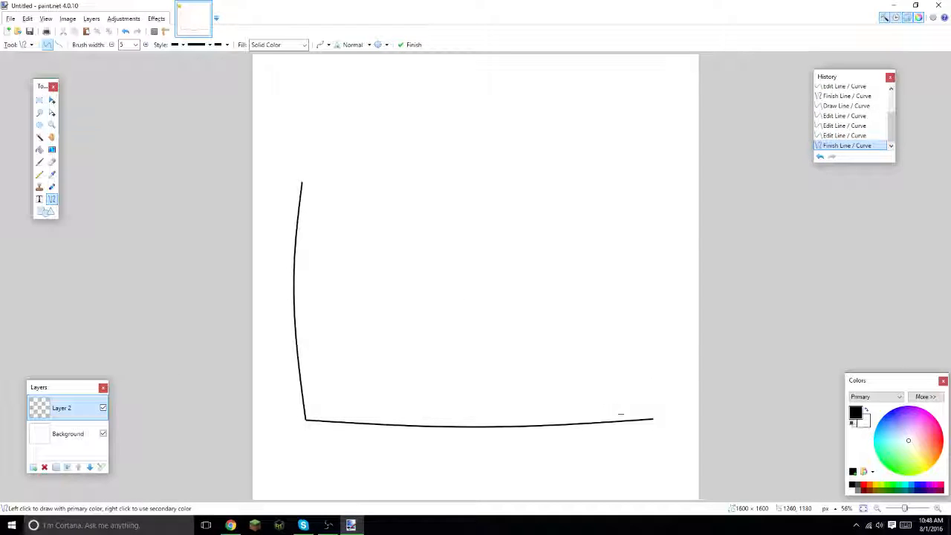
pyautogui.moveTo(652, 419)
pyautogui.mouseDown()
pyautogui.moveTo(652, 233)
pyautogui.moveTo(637, 194)
pyautogui.moveTo(647, 185)
pyautogui.mouseUp()
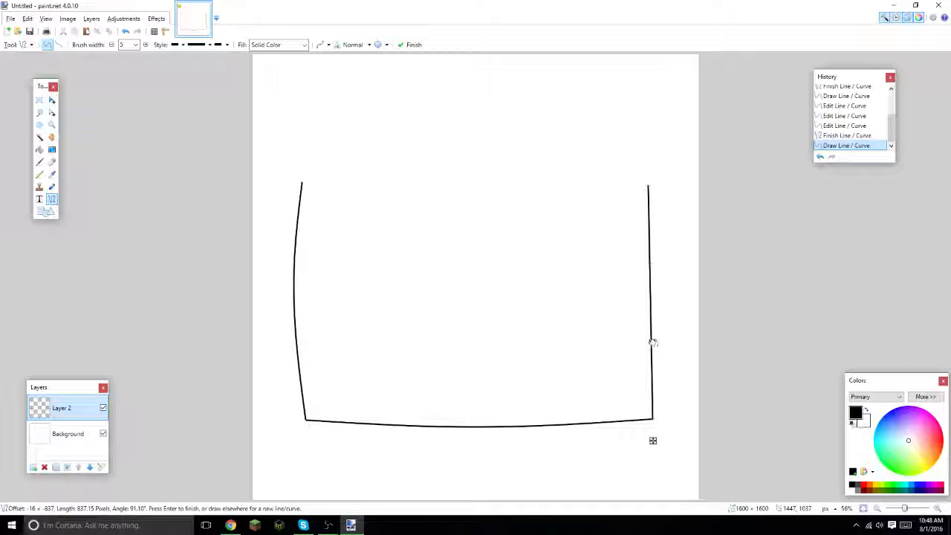
pyautogui.moveTo(652, 342); pyautogui.dragTo(658, 339)
pyautogui.moveTo(651, 261); pyautogui.dragTo(658, 263)
pyautogui.press('Return')
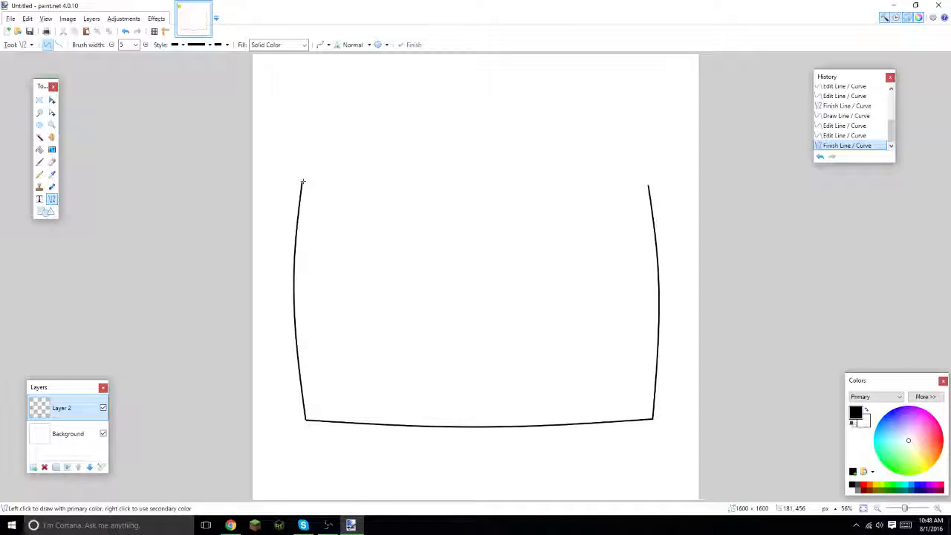
pyautogui.moveTo(301, 182); pyautogui.dragTo(647, 182)
pyautogui.hotkey('ctrl', 'z')
pyautogui.hotkey('ctrl', 'z')
pyautogui.hotkey('ctrl', 'z')
pyautogui.hotkey('ctrl', 'z')
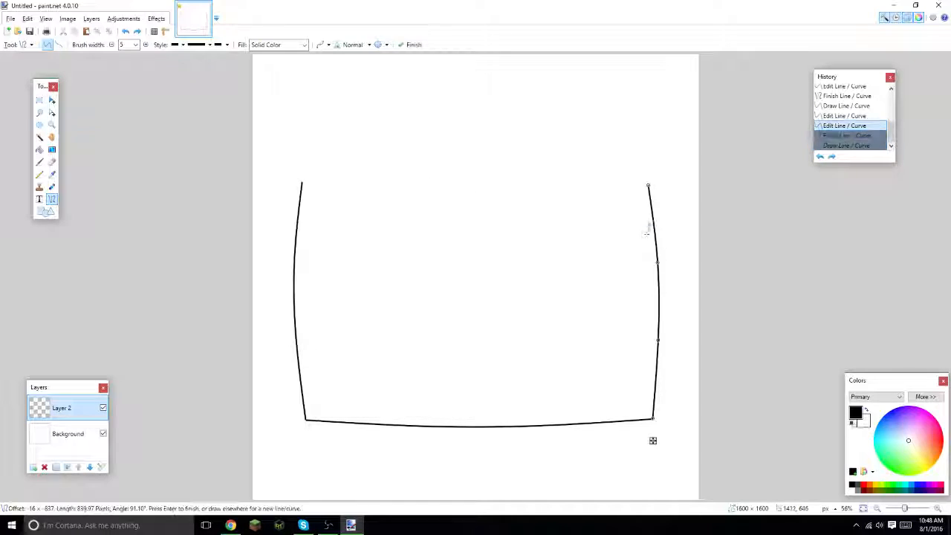
pyautogui.hotkey('ctrl', 'z')
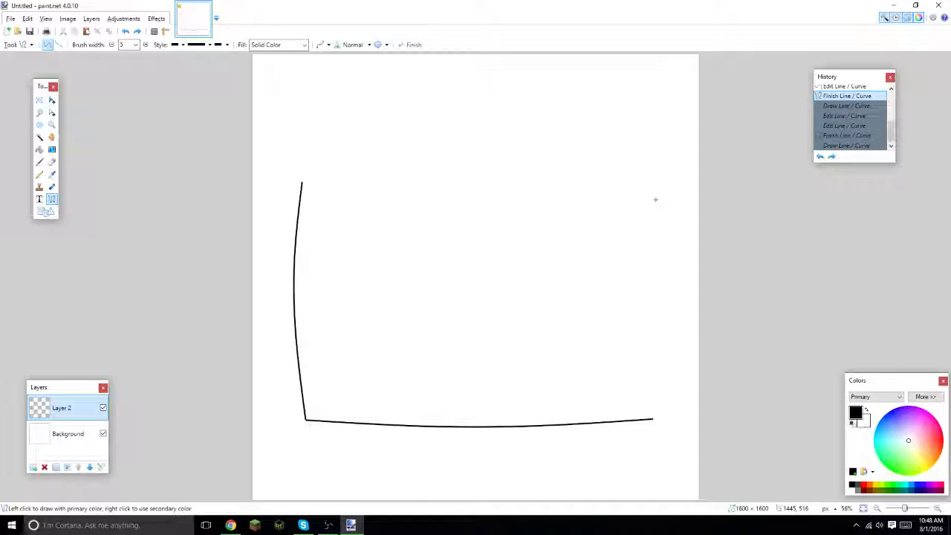
# - Draw the head's right side bowed outward to mirror the left side, and close the outline with a straight top edge
pyautogui.moveTo(653, 418)
pyautogui.mouseDown()
pyautogui.moveTo(661, 259)
pyautogui.moveTo(652, 185)
pyautogui.mouseUp()
pyautogui.moveTo(652, 261); pyautogui.dragTo(660, 261)
pyautogui.moveTo(651, 343); pyautogui.dragTo(660, 340)
pyautogui.press('Return')
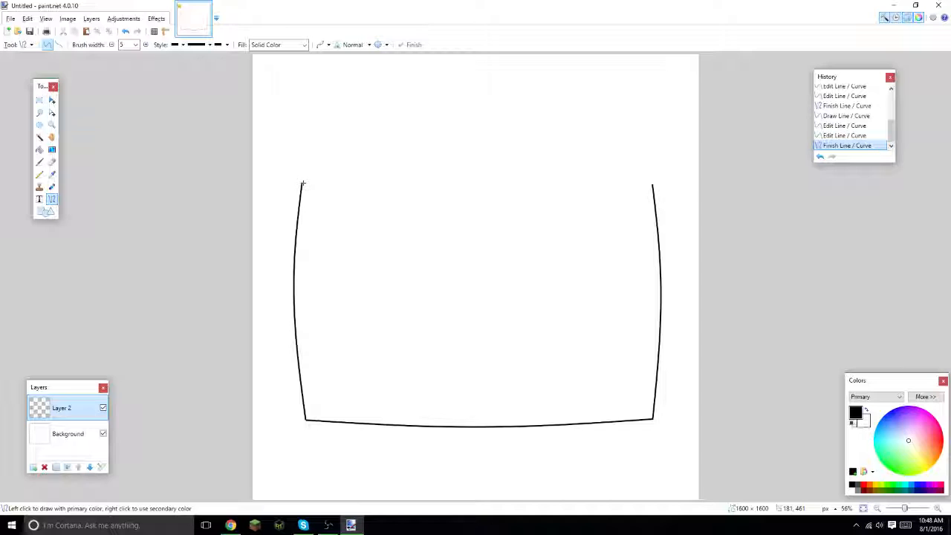
pyautogui.moveTo(302, 183); pyautogui.dragTo(654, 185)
pyautogui.press('Return')
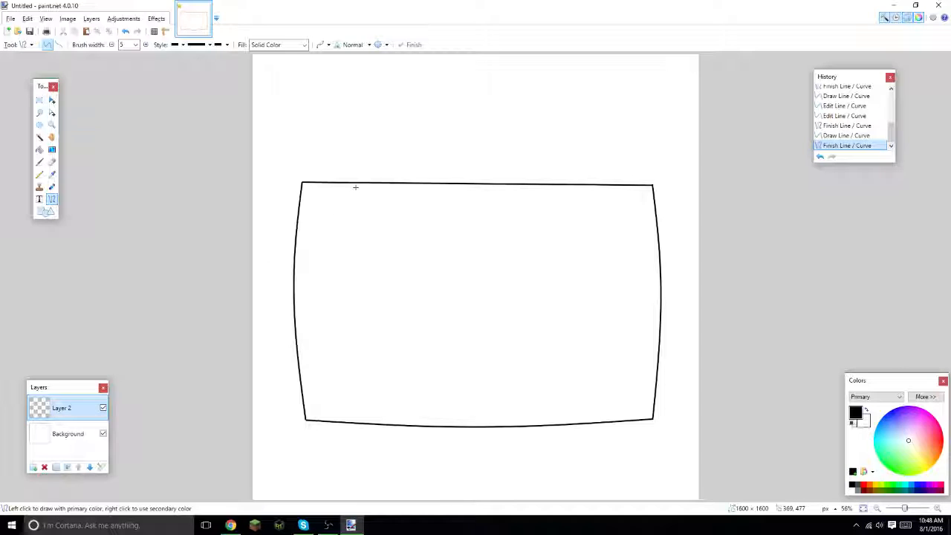
# - Add a new layer and draw an outward-curving hair line about 490 pixels long from the head's left side past its top-left corner
pyautogui.click(34, 468)
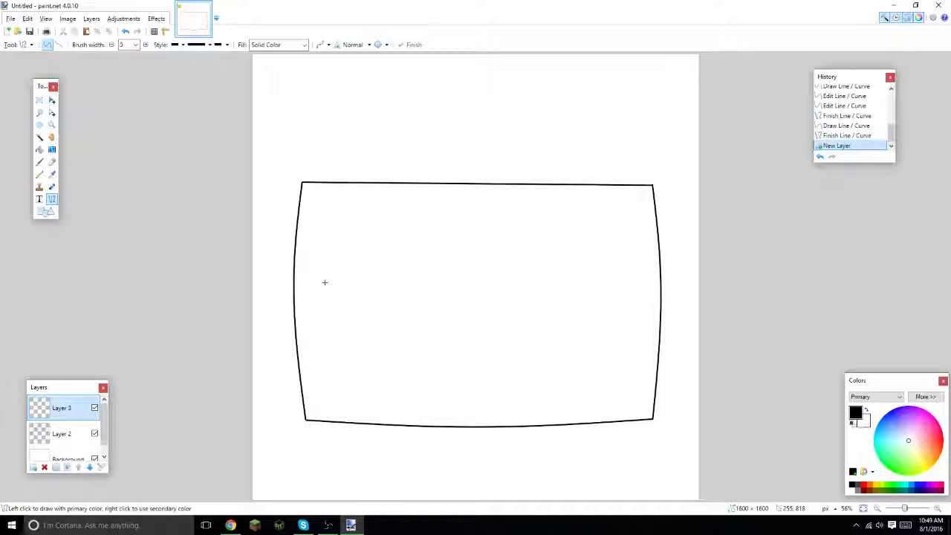
pyautogui.moveTo(905, 509); pyautogui.dragTo(905, 510)
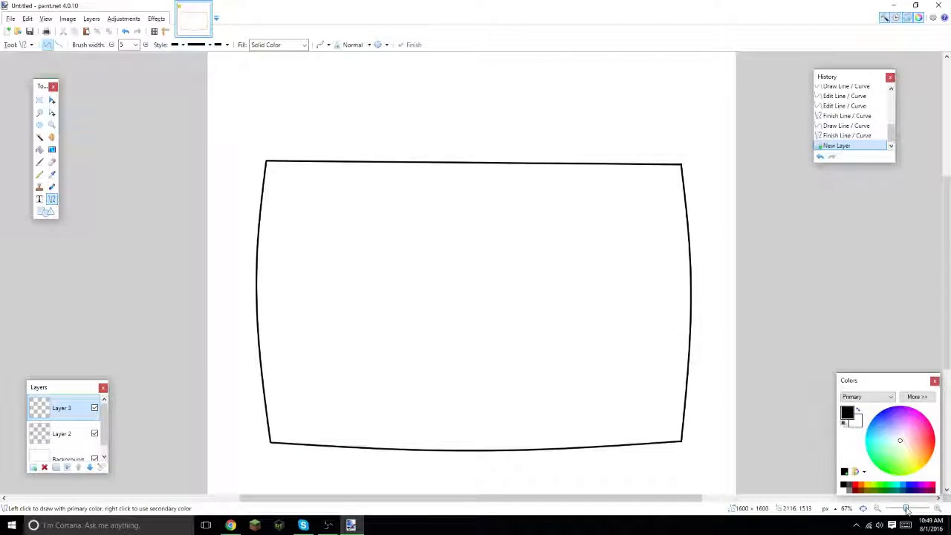
pyautogui.moveTo(518, 497); pyautogui.dragTo(458, 490)
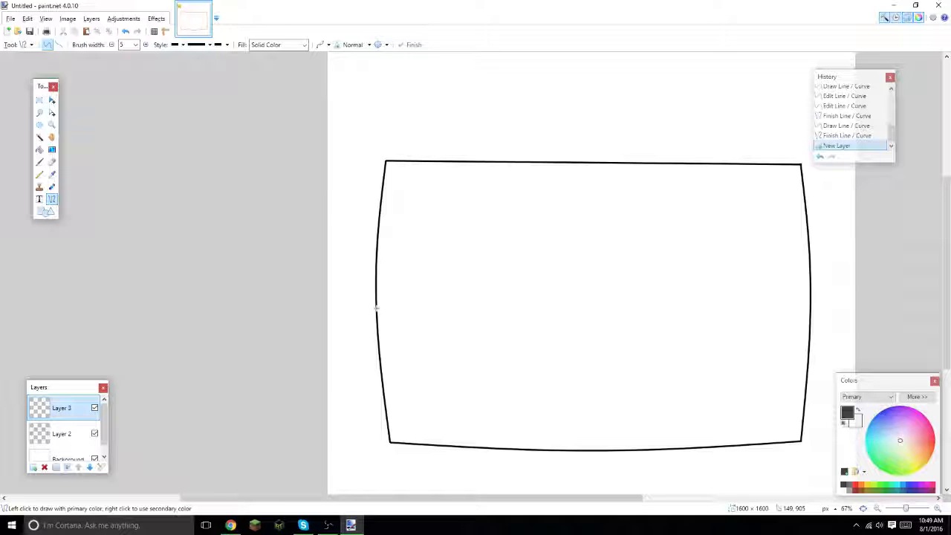
pyautogui.moveTo(376, 289); pyautogui.dragTo(397, 132)
pyautogui.moveTo(390, 185); pyautogui.dragTo(380, 179)
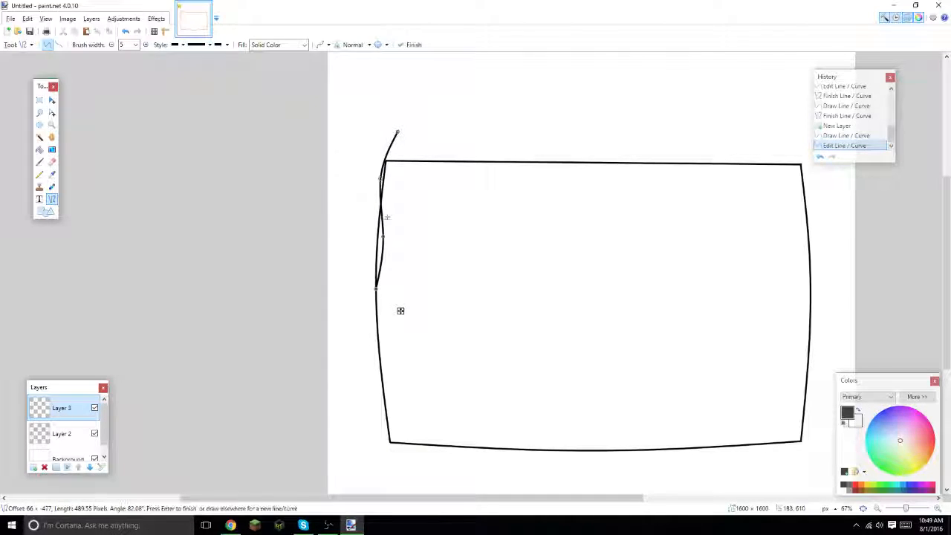
pyautogui.moveTo(381, 236); pyautogui.dragTo(373, 236)
# - Draw short curved strokes that form two hair spikes above the head's top-left corner
pyautogui.moveTo(397, 133)
pyautogui.mouseDown()
pyautogui.moveTo(400, 169)
pyautogui.moveTo(412, 136)
pyautogui.mouseUp()
pyautogui.press('Return')
pyautogui.press('Return')
pyautogui.press('Return')
pyautogui.moveTo(398, 159); pyautogui.dragTo(413, 143)
pyautogui.press('Return')
pyautogui.press('Return')
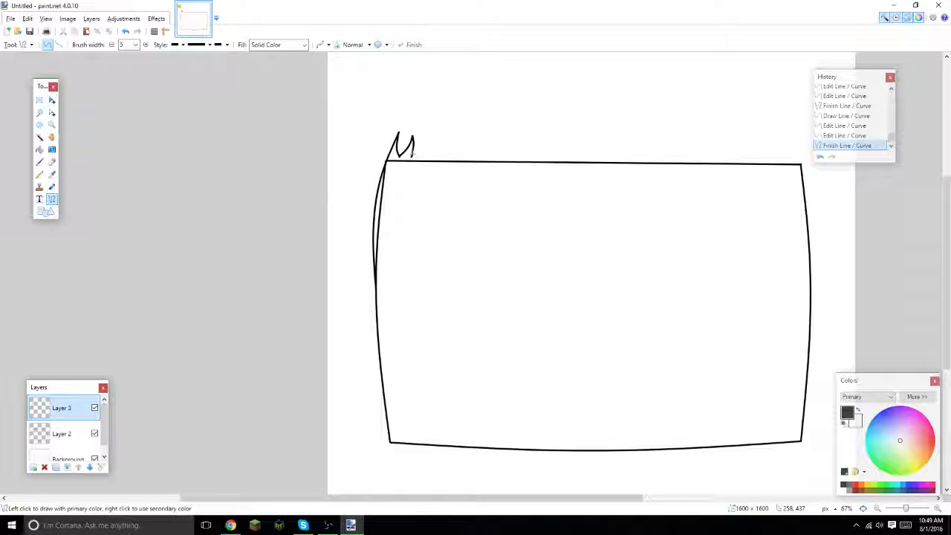
# - Draw a gently wavy hair line about 433 pixels long from the second spike along the head's top edge
pyautogui.moveTo(411, 157); pyautogui.dragTo(505, 153)
pyautogui.moveTo(517, 498); pyautogui.dragTo(554, 499)
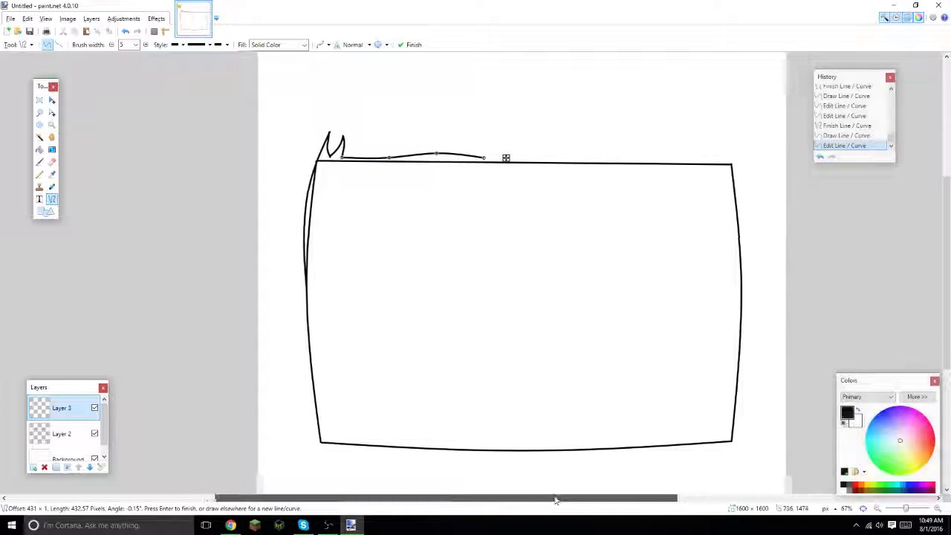
pyautogui.press('Return')
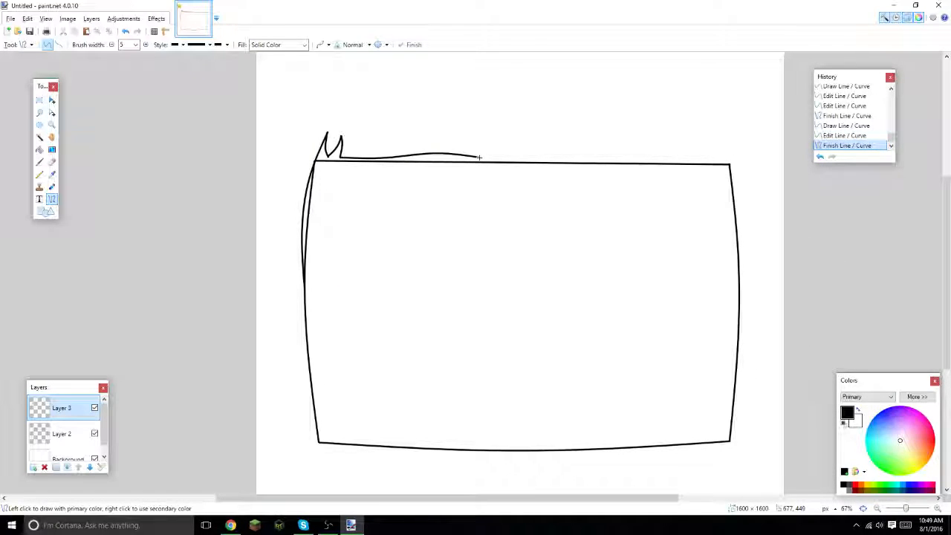
# - Draw a second pair of curved hair spikes at the end of the wavy line, near the middle of the head's top edge
pyautogui.moveTo(479, 157); pyautogui.dragTo(496, 137)
pyautogui.press('Return')
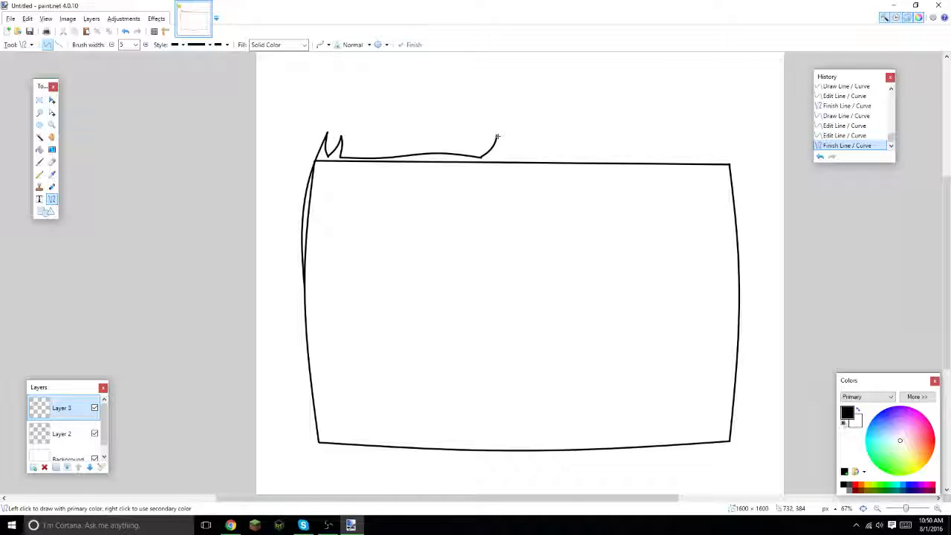
pyautogui.moveTo(497, 136)
pyautogui.mouseDown()
pyautogui.moveTo(506, 157)
pyautogui.moveTo(499, 144)
pyautogui.mouseUp()
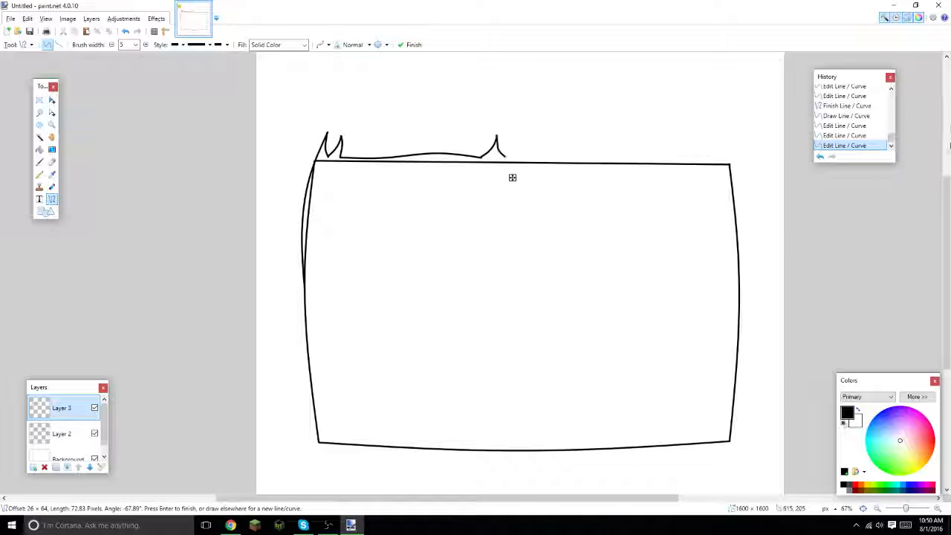
pyautogui.press('Return')
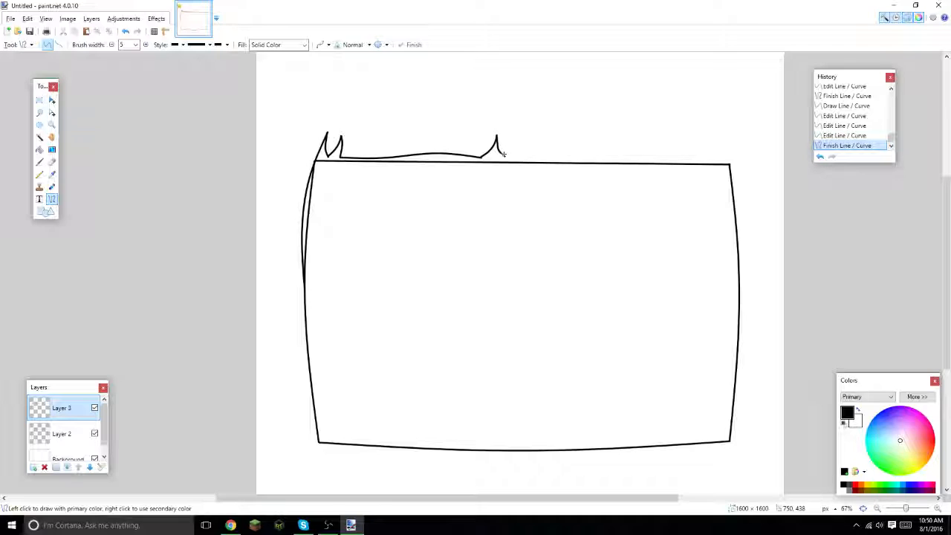
pyautogui.moveTo(503, 155); pyautogui.dragTo(519, 139)
pyautogui.press('Return')
pyautogui.press('Return')
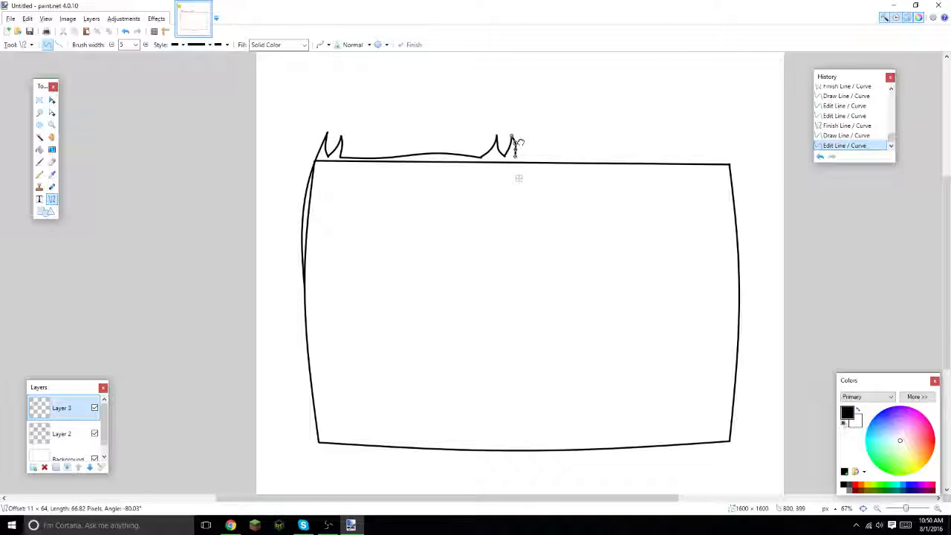
pyautogui.press('Return')
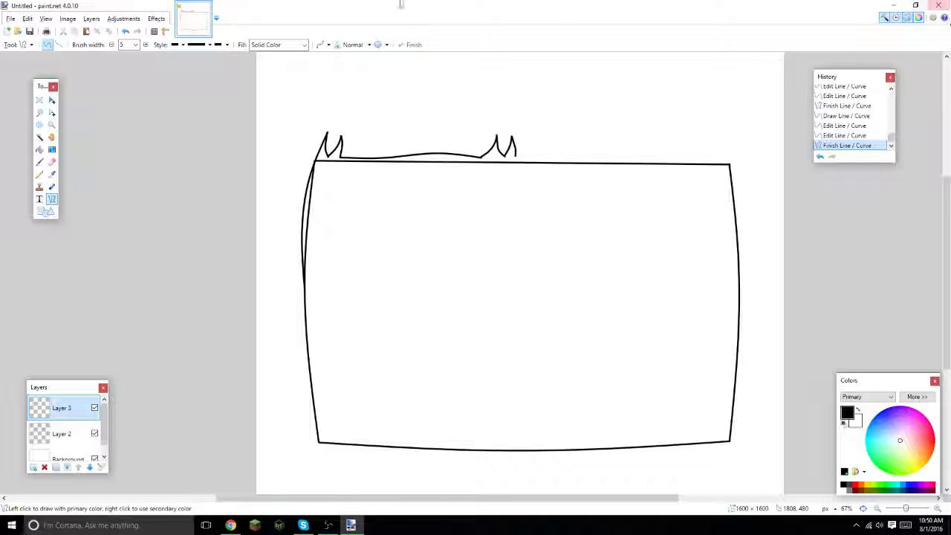
# - Draw a wavy hair line about 569 pixels long from the middle spikes towards the head's top-right corner
pyautogui.moveTo(514, 154)
pyautogui.mouseDown()
pyautogui.moveTo(675, 142)
pyautogui.moveTo(701, 158)
pyautogui.mouseUp()
pyautogui.moveTo(577, 155); pyautogui.dragTo(580, 148)
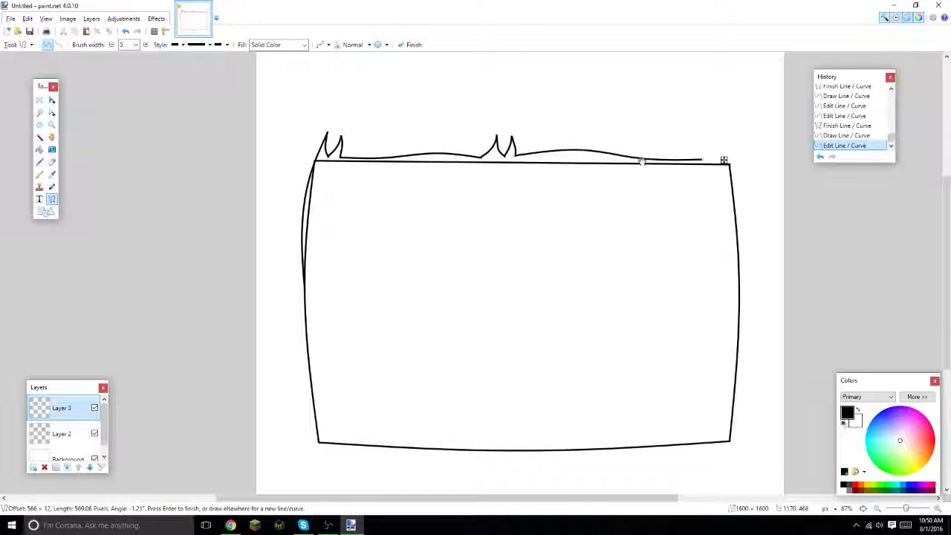
pyautogui.press('Return')
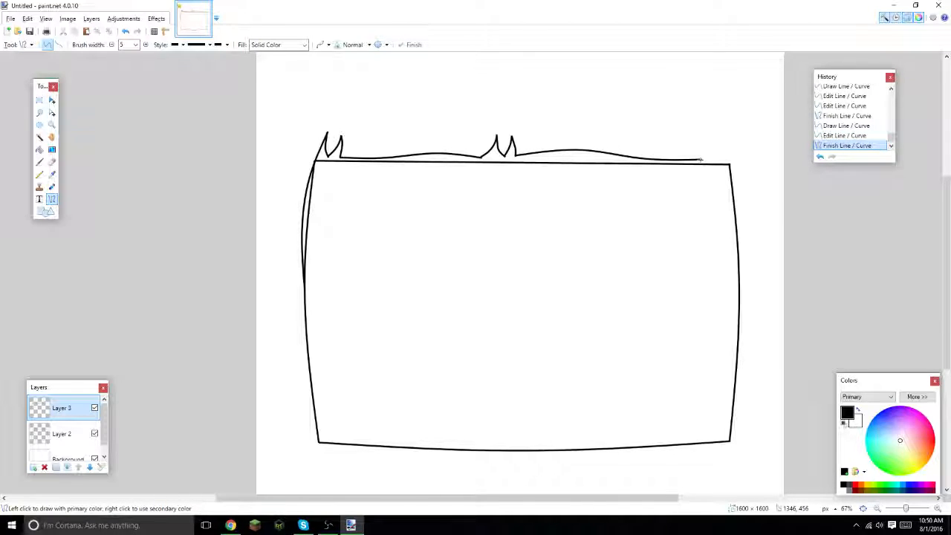
# - Draw a third pair of small curved hair spikes above the head's top-right corner
pyautogui.moveTo(699, 158); pyautogui.dragTo(708, 145)
pyautogui.moveTo(707, 155)
pyautogui.mouseDown()
pyautogui.moveTo(727, 140)
pyautogui.moveTo(717, 150)
pyautogui.moveTo(726, 151)
pyautogui.mouseUp()
pyautogui.press('Return')
pyautogui.press('Return')
pyautogui.press('Return')
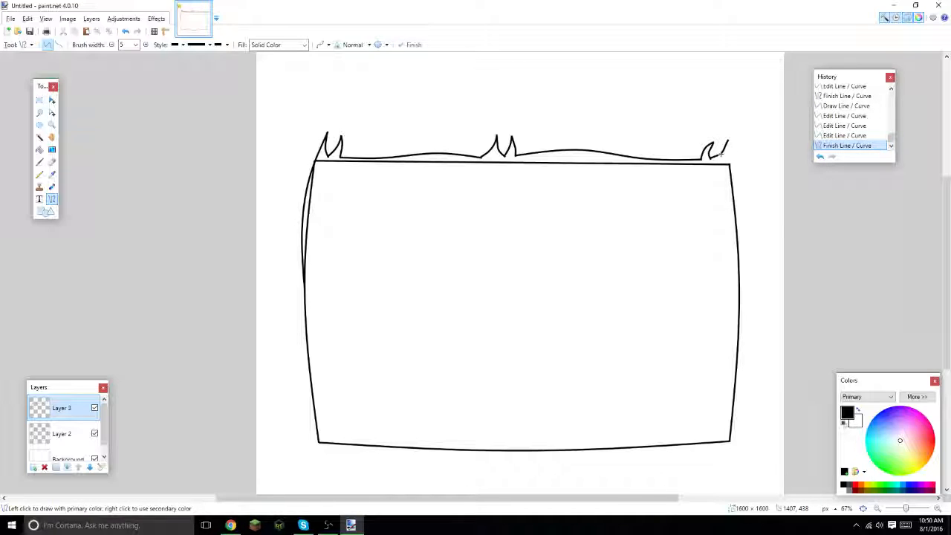
pyautogui.hotkey('ctrl', 'z')
pyautogui.moveTo(721, 156); pyautogui.dragTo(720, 158)
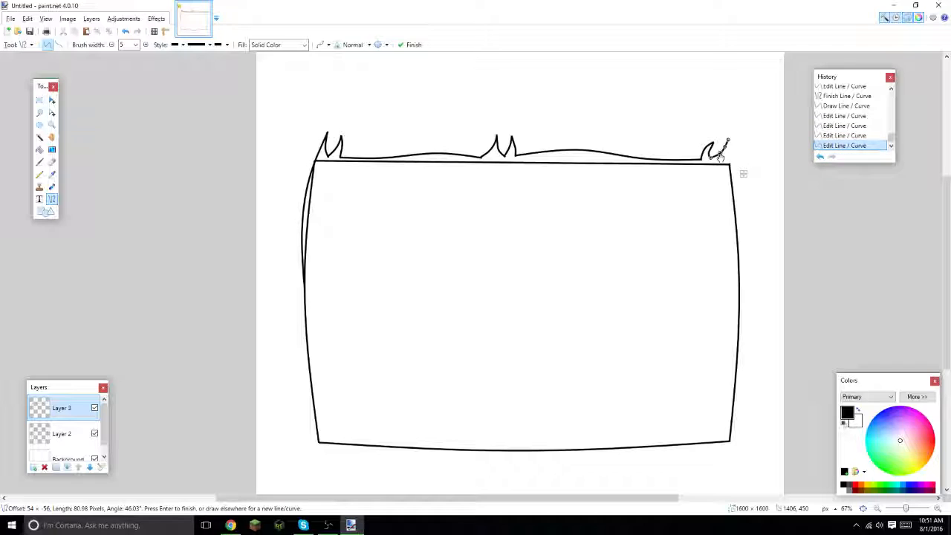
pyautogui.press('Return')
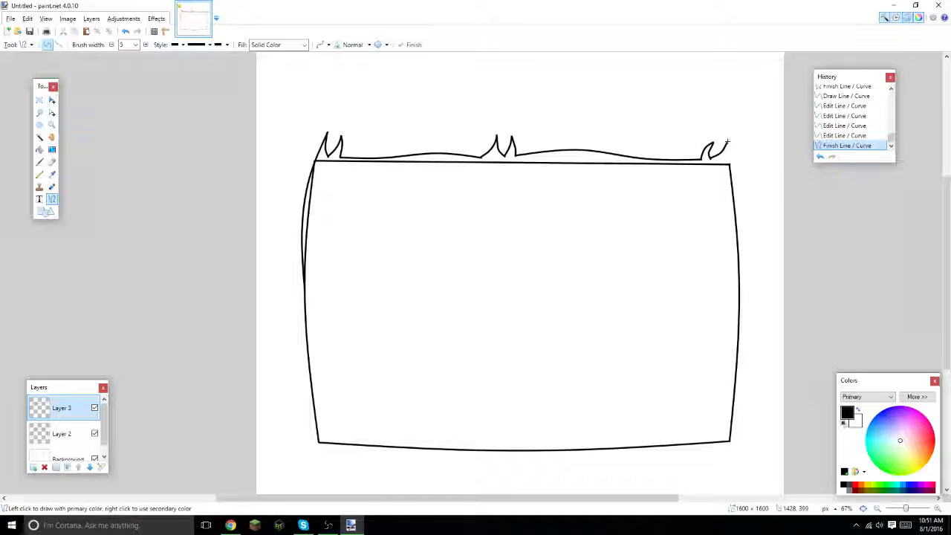
pyautogui.moveTo(726, 141)
pyautogui.mouseDown()
pyautogui.moveTo(730, 165)
pyautogui.moveTo(733, 147)
pyautogui.moveTo(733, 155)
pyautogui.mouseUp()
pyautogui.click(743, 164)
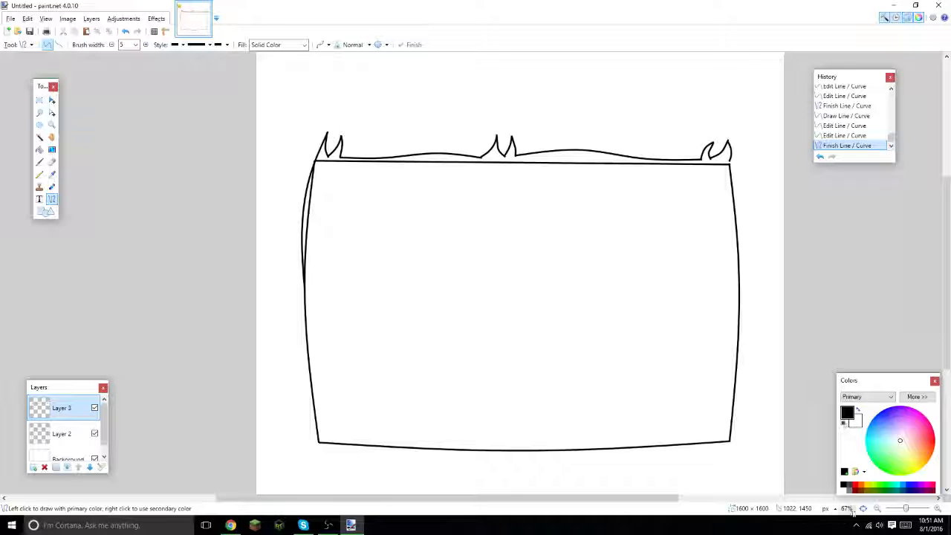
# - Draw a fringe line about 288 pixels long inward from the head's left edge and bend its middle gently downward
pyautogui.moveTo(905, 509); pyautogui.dragTo(910, 510)
pyautogui.moveTo(563, 503); pyautogui.dragTo(422, 490)
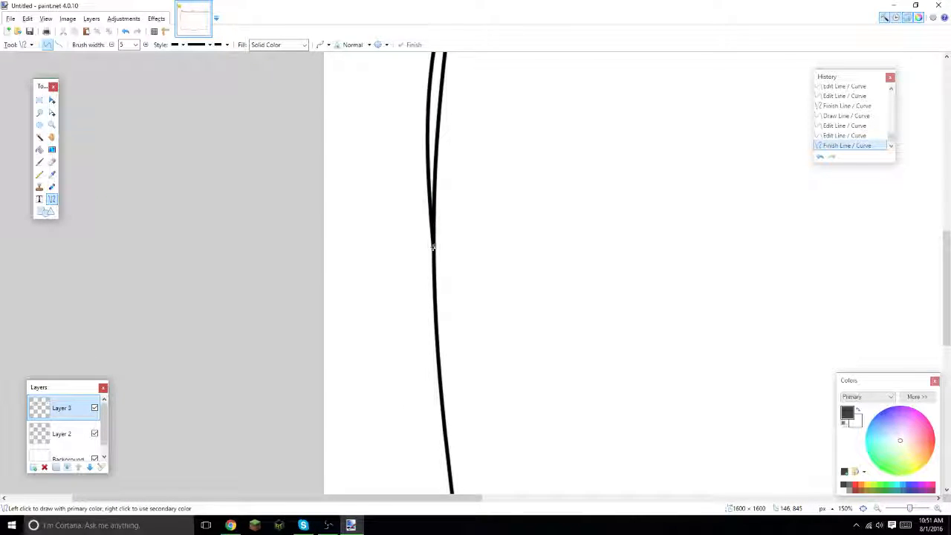
pyautogui.moveTo(433, 247)
pyautogui.mouseDown()
pyautogui.moveTo(579, 309)
pyautogui.moveTo(700, 268)
pyautogui.moveTo(676, 248)
pyautogui.moveTo(647, 249)
pyautogui.mouseUp()
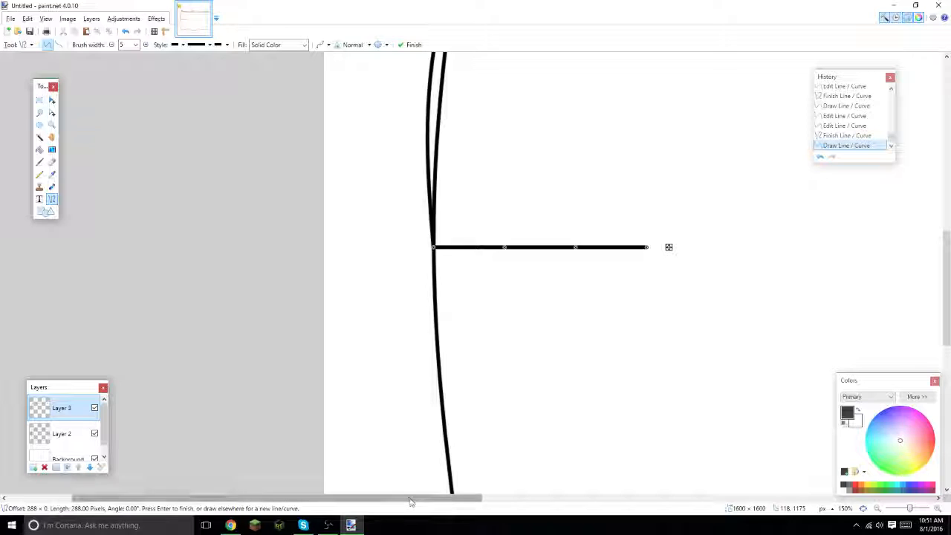
pyautogui.moveTo(408, 501); pyautogui.dragTo(489, 501)
pyautogui.moveTo(320, 247); pyautogui.dragTo(321, 258)
pyautogui.moveTo(389, 246); pyautogui.dragTo(391, 259)
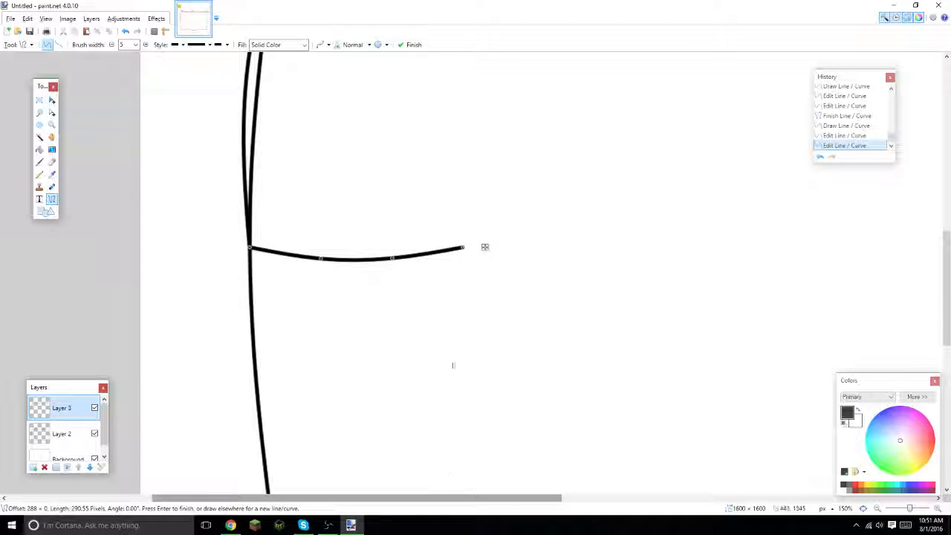
pyautogui.press('Return')
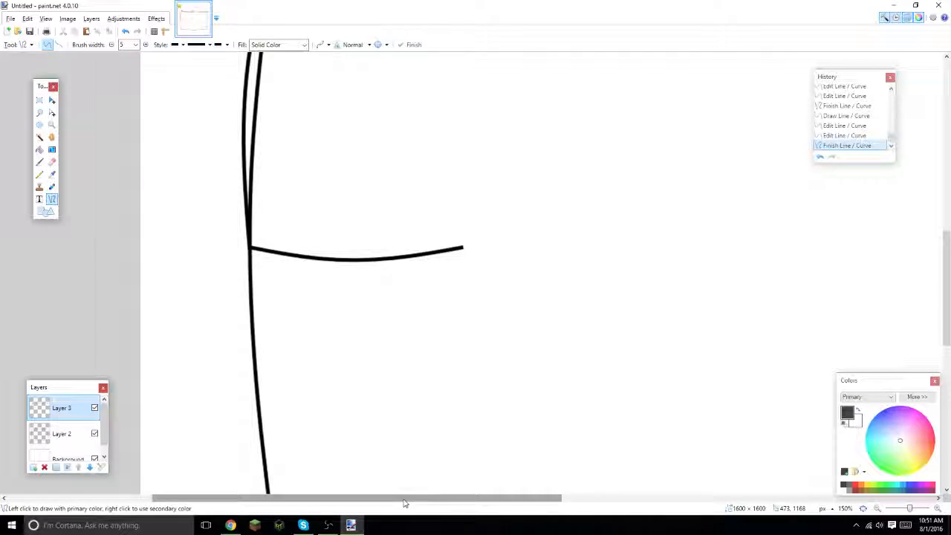
# - Draw two curved strokes forming a downward-pointing hair spike at the inner end of the fringe line
pyautogui.moveTo(405, 497); pyautogui.dragTo(453, 496)
pyautogui.moveTo(350, 248)
pyautogui.mouseDown()
pyautogui.moveTo(380, 291)
pyautogui.moveTo(357, 264)
pyautogui.moveTo(381, 277)
pyautogui.moveTo(365, 250)
pyautogui.moveTo(378, 244)
pyautogui.moveTo(380, 275)
pyautogui.moveTo(372, 259)
pyautogui.mouseUp()
pyautogui.press('Return')
pyautogui.press('Return')
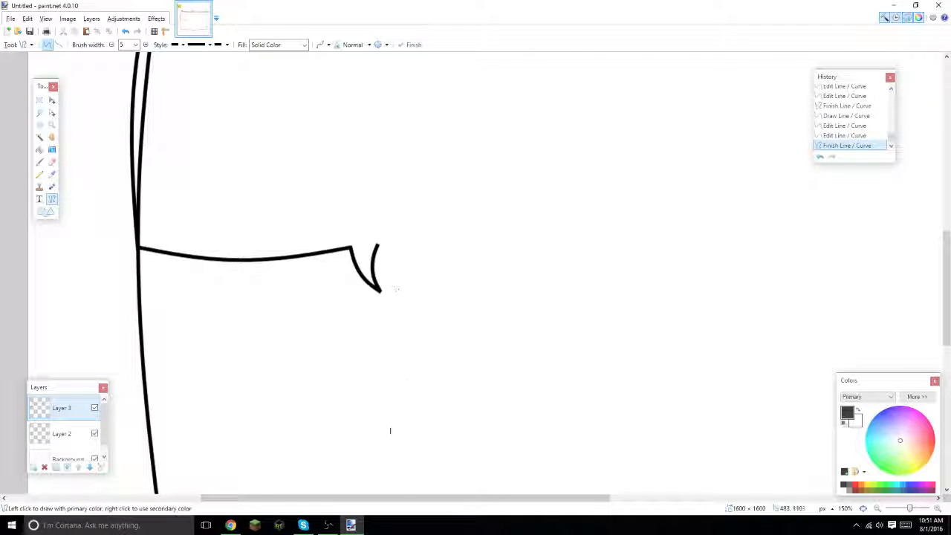
# - Draw two more downward hair spikes along the fringe, each with an arched lower curve and an upward return stroke
pyautogui.moveTo(399, 498); pyautogui.dragTo(415, 498)
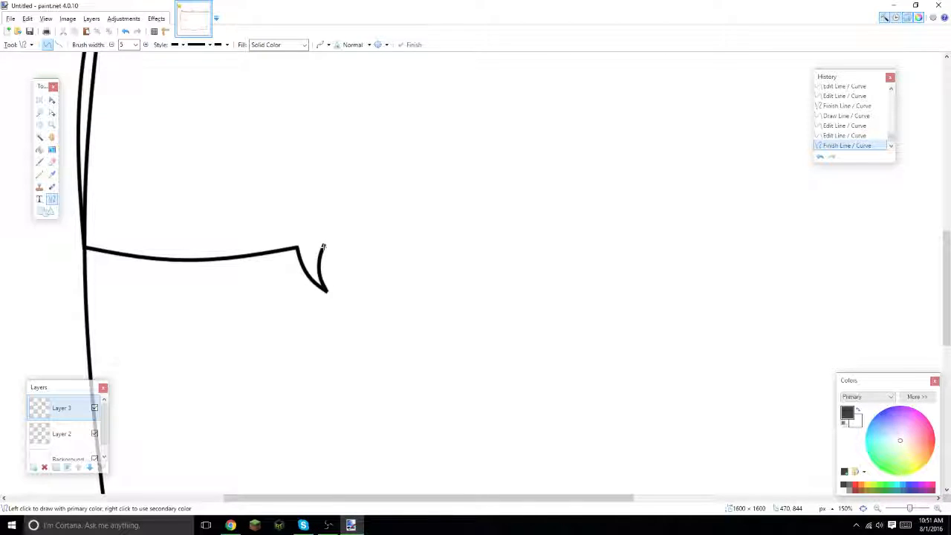
pyautogui.moveTo(323, 245)
pyautogui.mouseDown()
pyautogui.moveTo(376, 270)
pyautogui.moveTo(345, 248)
pyautogui.moveTo(359, 262)
pyautogui.mouseUp()
pyautogui.press('Return')
pyautogui.moveTo(373, 269)
pyautogui.mouseDown()
pyautogui.moveTo(374, 233)
pyautogui.moveTo(361, 220)
pyautogui.moveTo(368, 245)
pyautogui.moveTo(365, 236)
pyautogui.moveTo(458, 286)
pyautogui.moveTo(456, 269)
pyautogui.moveTo(462, 275)
pyautogui.mouseUp()
pyautogui.press('Return')
pyautogui.moveTo(406, 256); pyautogui.dragTo(433, 259)
pyautogui.click(406, 443)
pyautogui.moveTo(427, 498); pyautogui.dragTo(454, 457)
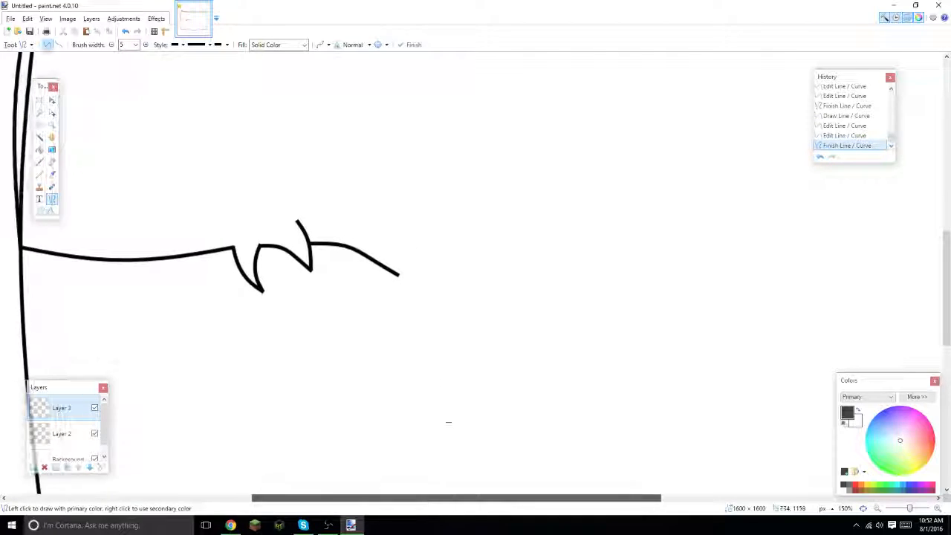
pyautogui.moveTo(399, 274)
pyautogui.mouseDown()
pyautogui.moveTo(383, 218)
pyautogui.moveTo(358, 216)
pyautogui.mouseUp()
pyautogui.moveTo(391, 254); pyautogui.dragTo(376, 236)
pyautogui.press('Return')
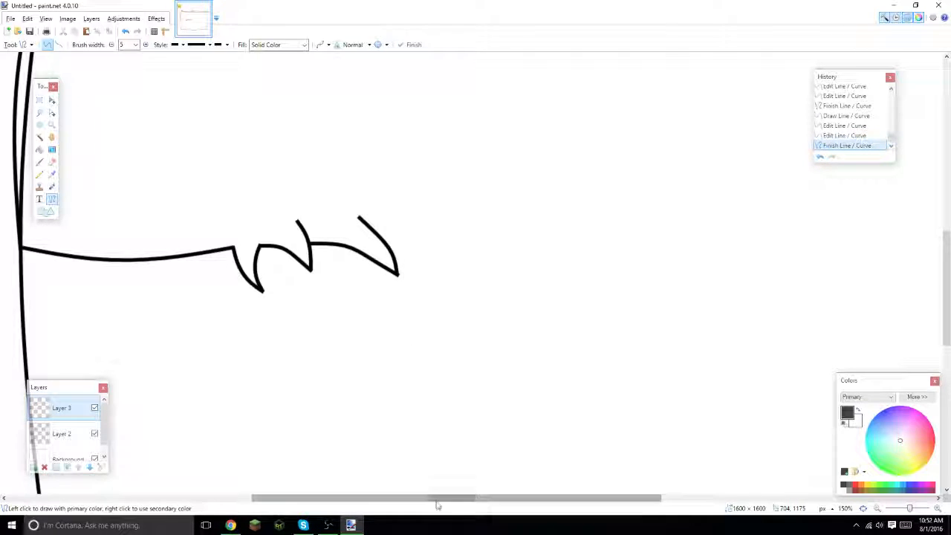
# - Extend the fringe with a shallow curve about 158 pixels long and a return stroke forming a slender spike
pyautogui.moveTo(433, 494); pyautogui.dragTo(452, 494)
pyautogui.moveTo(341, 248)
pyautogui.mouseDown()
pyautogui.moveTo(455, 271)
pyautogui.moveTo(375, 263)
pyautogui.mouseUp()
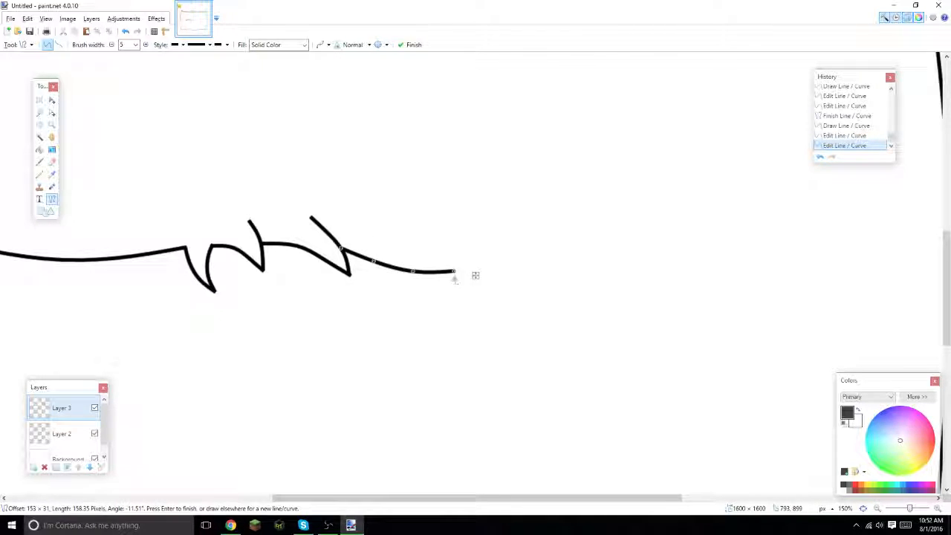
pyautogui.press('Return')
pyautogui.moveTo(452, 273); pyautogui.dragTo(379, 232)
pyautogui.moveTo(429, 257); pyautogui.dragTo(394, 247)
pyautogui.press('Return')
# - Draw a small V-shaped hair spike at the tip of the slender spike
pyautogui.moveTo(457, 501); pyautogui.dragTo(486, 502)
pyautogui.moveTo(376, 272)
pyautogui.mouseDown()
pyautogui.moveTo(407, 308)
pyautogui.moveTo(386, 282)
pyautogui.moveTo(398, 295)
pyautogui.moveTo(423, 274)
pyautogui.moveTo(407, 292)
pyautogui.moveTo(414, 281)
pyautogui.moveTo(440, 307)
pyautogui.mouseUp()
pyautogui.press('Return')
pyautogui.press('Return')
# - Draw a long sagging curve about 216 pixels long down from the V-shaped spike and add a return stroke at its tip
pyautogui.moveTo(421, 276)
pyautogui.mouseDown()
pyautogui.moveTo(541, 339)
pyautogui.moveTo(562, 341)
pyautogui.moveTo(511, 331)
pyautogui.mouseUp()
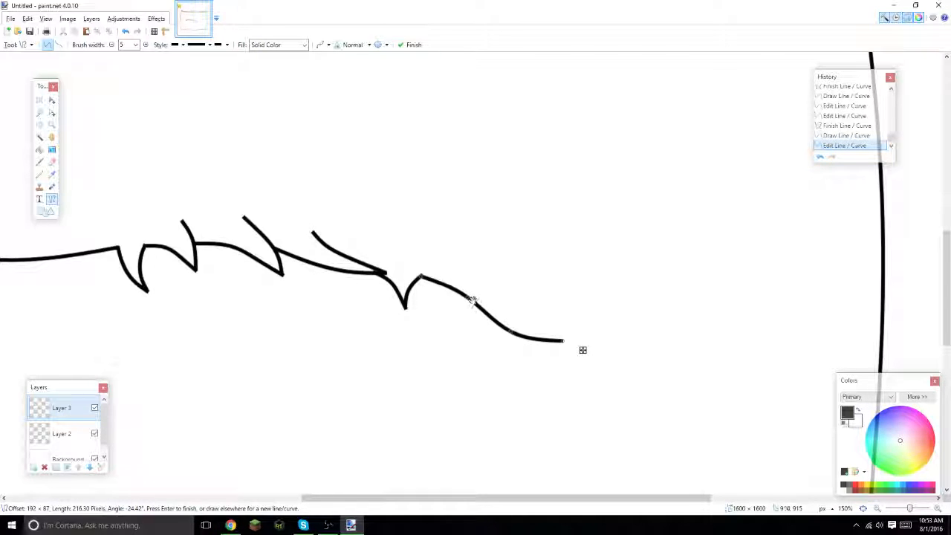
pyautogui.press('Return')
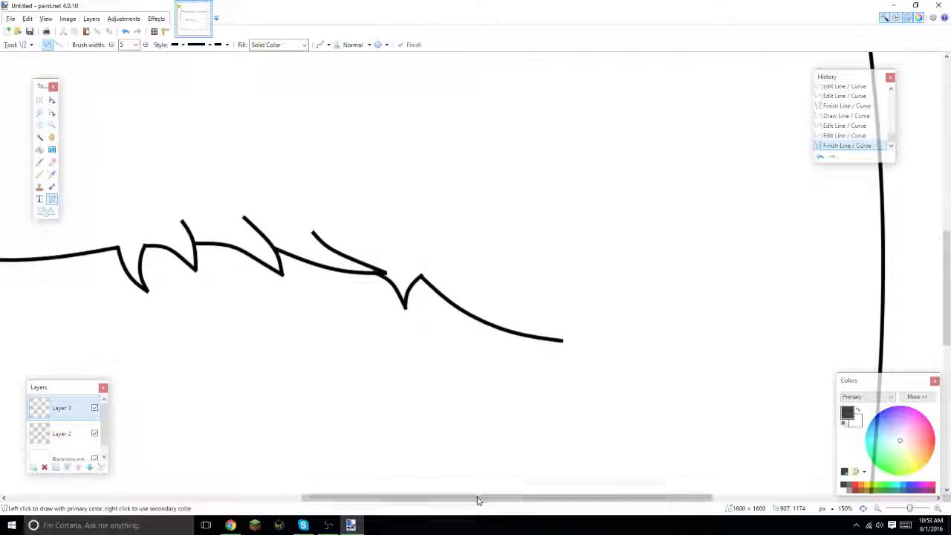
pyautogui.moveTo(476, 499); pyautogui.dragTo(525, 500)
pyautogui.moveTo(450, 340); pyautogui.dragTo(390, 275)
# - Draw an arched hair strand from the last return stroke and close its tip with a curved stroke above it
pyautogui.moveTo(427, 323)
pyautogui.mouseDown()
pyautogui.moveTo(406, 301)
pyautogui.moveTo(516, 310)
pyautogui.moveTo(559, 340)
pyautogui.mouseUp()
pyautogui.press('Return')
pyautogui.moveTo(462, 311); pyautogui.dragTo(512, 320)
pyautogui.press('Return')
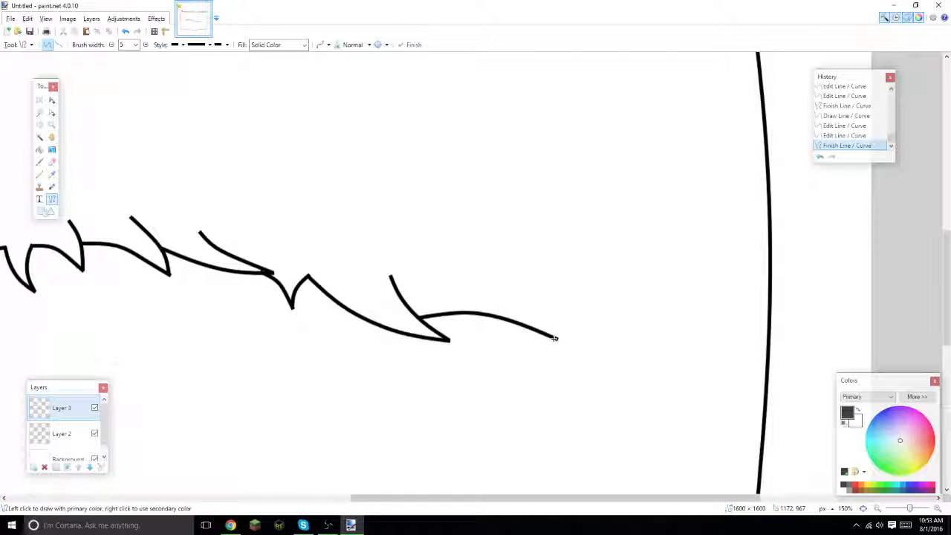
pyautogui.moveTo(540, 287); pyautogui.dragTo(457, 280)
pyautogui.moveTo(522, 312); pyautogui.dragTo(493, 295)
pyautogui.press('Return')
# - Draw a long hair spike sagging diagonally down from the arched strand, with a return stroke rising from its tip
pyautogui.moveTo(461, 502); pyautogui.dragTo(526, 502)
pyautogui.moveTo(369, 324)
pyautogui.mouseDown()
pyautogui.moveTo(460, 401)
pyautogui.moveTo(501, 416)
pyautogui.mouseUp()
pyautogui.moveTo(413, 356); pyautogui.dragTo(402, 365)
pyautogui.moveTo(457, 386); pyautogui.dragTo(451, 398)
pyautogui.press('Return')
pyautogui.moveTo(502, 416); pyautogui.dragTo(460, 338)
# - Draw a short upturned hair strand beside the long spike, with a curved return stroke above it
pyautogui.moveTo(487, 391)
pyautogui.mouseDown()
pyautogui.moveTo(465, 361)
pyautogui.moveTo(493, 375)
pyautogui.moveTo(554, 375)
pyautogui.moveTo(499, 385)
pyautogui.moveTo(523, 388)
pyautogui.mouseUp()
pyautogui.press('Return')
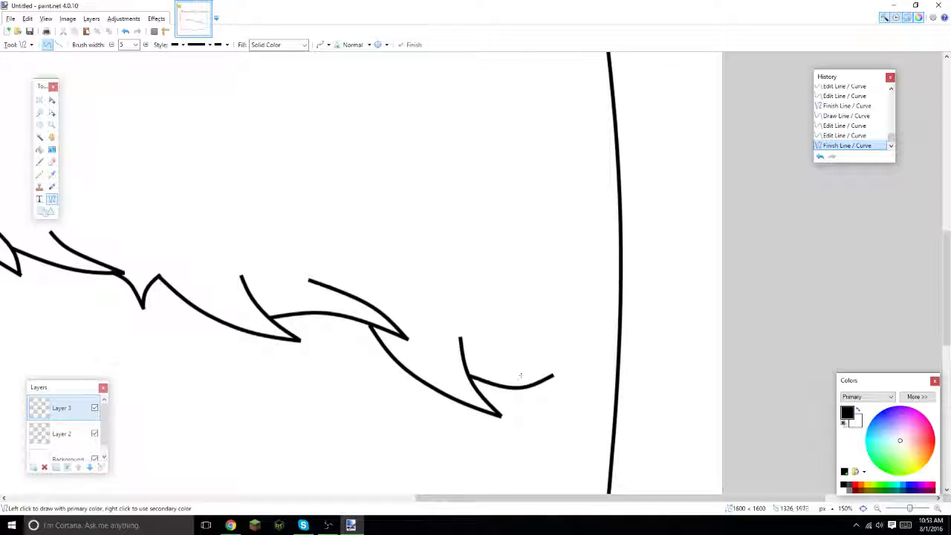
pyautogui.moveTo(551, 376)
pyautogui.mouseDown()
pyautogui.moveTo(490, 360)
pyautogui.moveTo(531, 374)
pyautogui.mouseUp()
pyautogui.moveTo(511, 364); pyautogui.dragTo(509, 368)
pyautogui.press('Return')
# - Draw a curved hair spike about 104 pixels long from the upturned strand towards the head's right edge, with a return stroke
pyautogui.moveTo(568, 499); pyautogui.dragTo(595, 498)
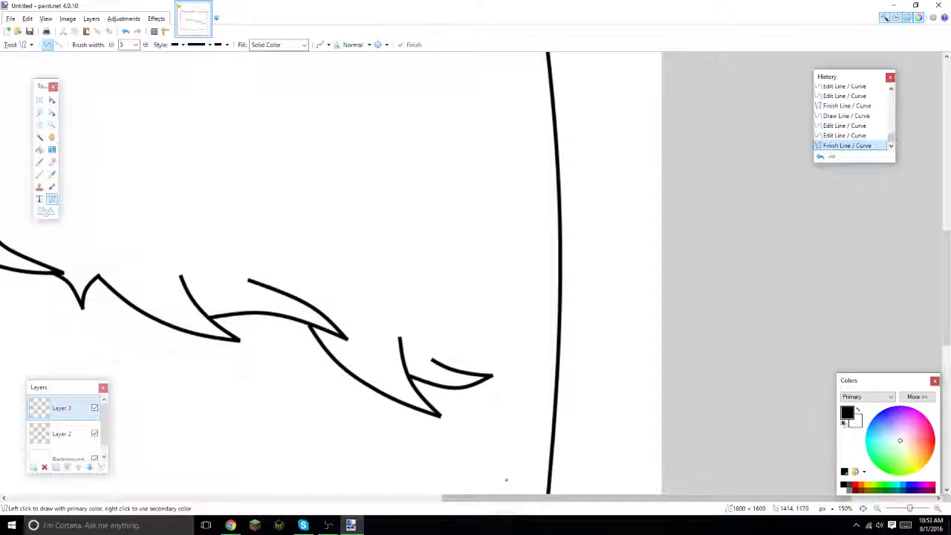
pyautogui.scroll(-2, 488, 417)
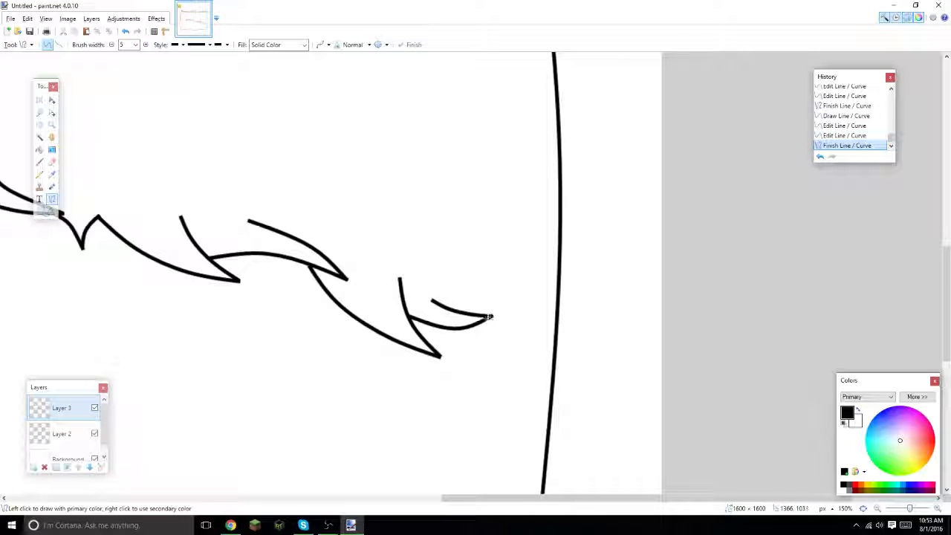
pyautogui.moveTo(487, 318)
pyautogui.mouseDown()
pyautogui.moveTo(522, 330)
pyautogui.moveTo(541, 375)
pyautogui.mouseUp()
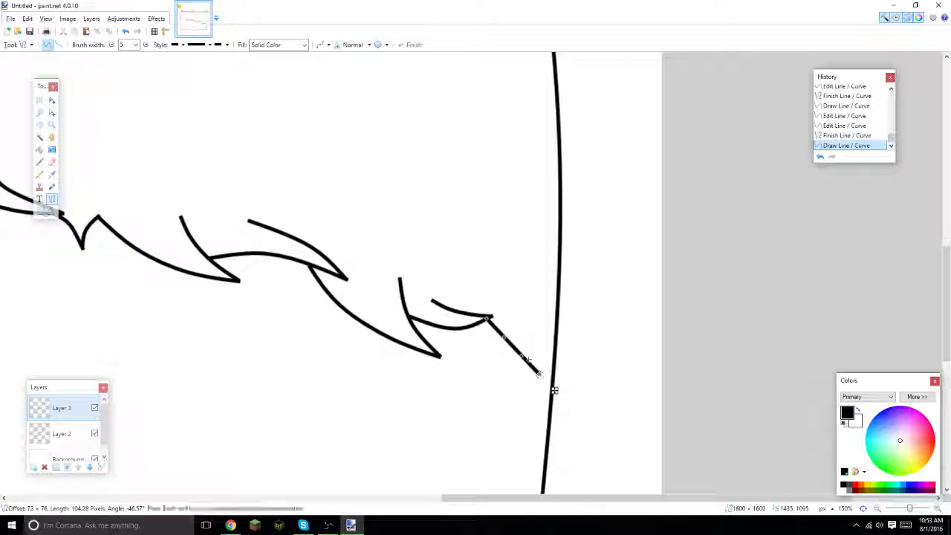
pyautogui.moveTo(516, 339)
pyautogui.mouseDown()
pyautogui.moveTo(527, 353)
pyautogui.moveTo(524, 304)
pyautogui.mouseUp()
pyautogui.press('Return')
# - Draw the last fringe spike across the head's right edge, with a curved return stroke outside the head
pyautogui.moveTo(537, 350)
pyautogui.mouseDown()
pyautogui.moveTo(538, 324)
pyautogui.moveTo(566, 374)
pyautogui.moveTo(588, 388)
pyautogui.moveTo(554, 372)
pyautogui.moveTo(568, 382)
pyautogui.mouseUp()
pyautogui.press('Return')
pyautogui.press('Return')
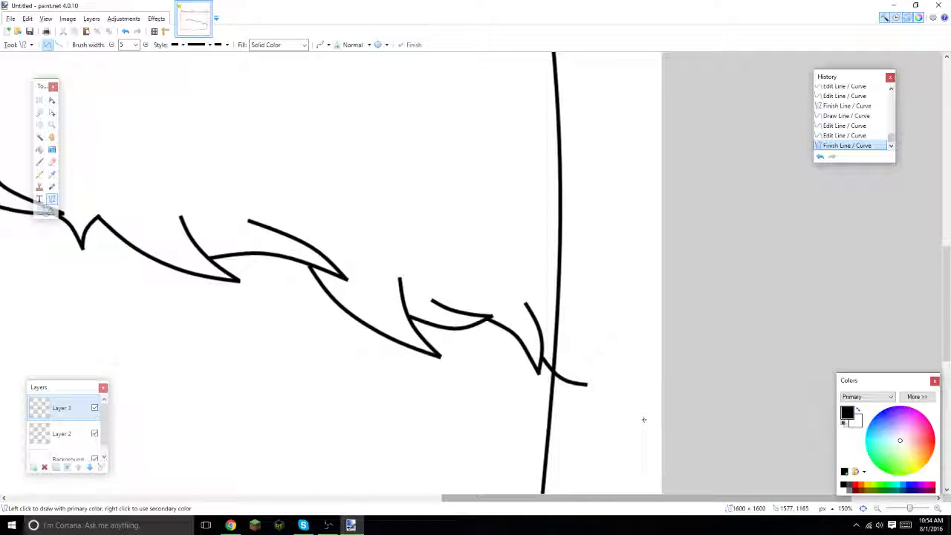
pyautogui.moveTo(587, 384); pyautogui.dragTo(568, 328)
pyautogui.moveTo(584, 364); pyautogui.dragTo(571, 349)
pyautogui.press('Return')
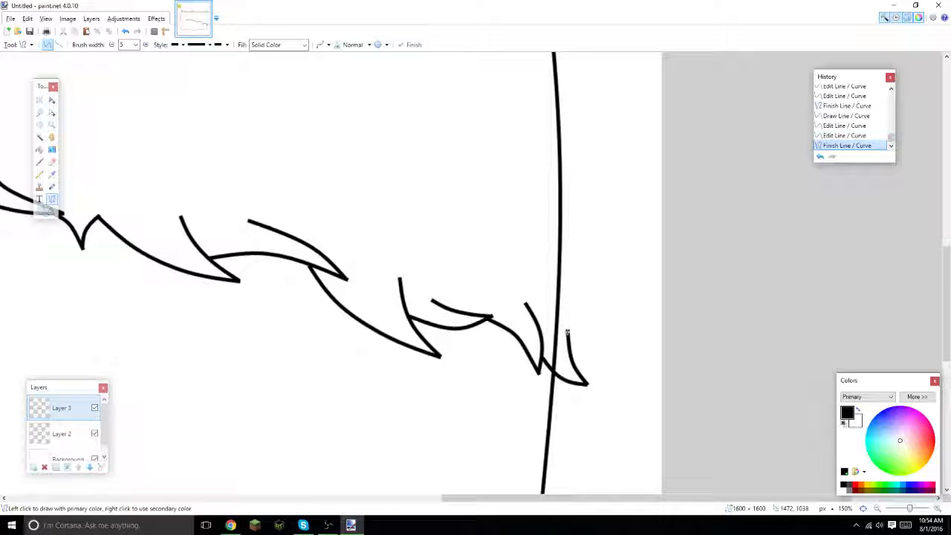
# - Draw a hair line about 580 pixels long from the last spike up to the head's top-right corner and bow it outward
pyautogui.moveTo(568, 332)
pyautogui.mouseDown()
pyautogui.moveTo(565, 202)
pyautogui.moveTo(539, 202)
pyautogui.mouseUp()
pyautogui.scroll(6, 564, 202)
pyautogui.moveTo(548, 339); pyautogui.dragTo(560, 344)
pyautogui.scroll(-5, 560, 344)
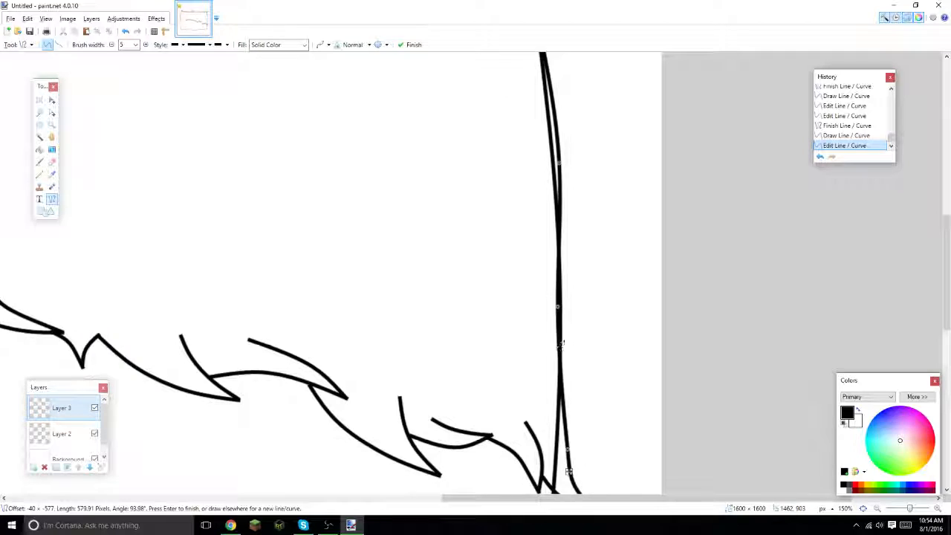
pyautogui.moveTo(558, 306); pyautogui.dragTo(566, 305)
pyautogui.moveTo(909, 508); pyautogui.dragTo(904, 511)
pyautogui.moveTo(567, 499); pyautogui.dragTo(512, 498)
pyautogui.press('Return')
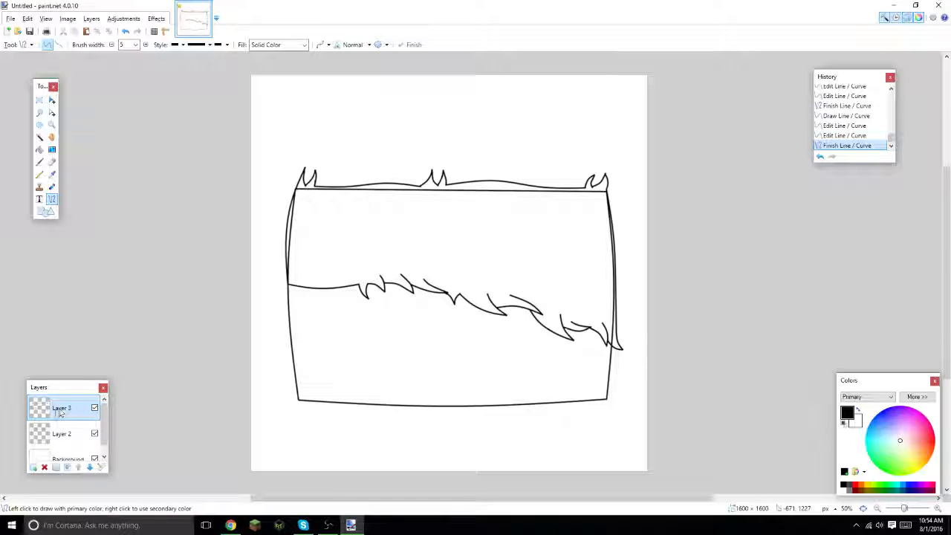
# - Set the primary color to brown and select the enclosed hair area on Layer 3 with the Magic Wand
pyautogui.click(862, 490)
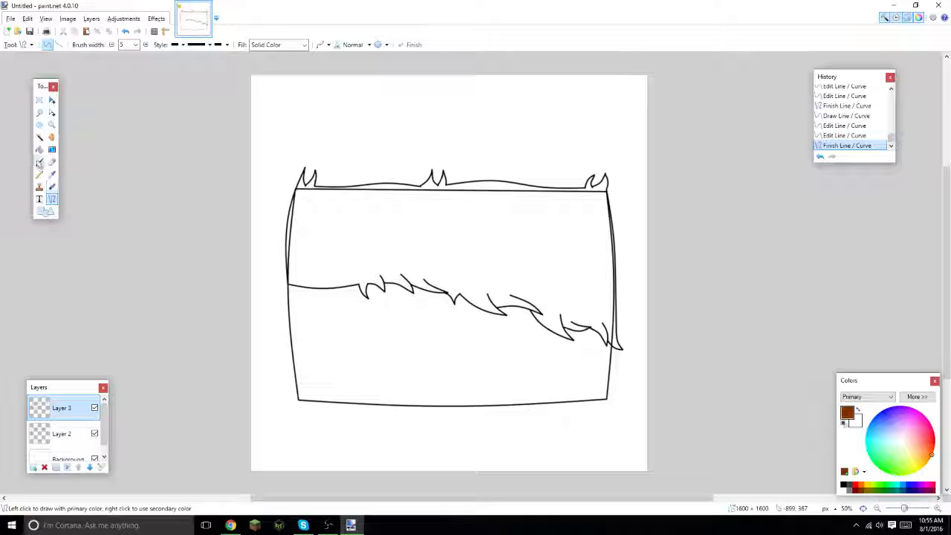
pyautogui.click(44, 138)
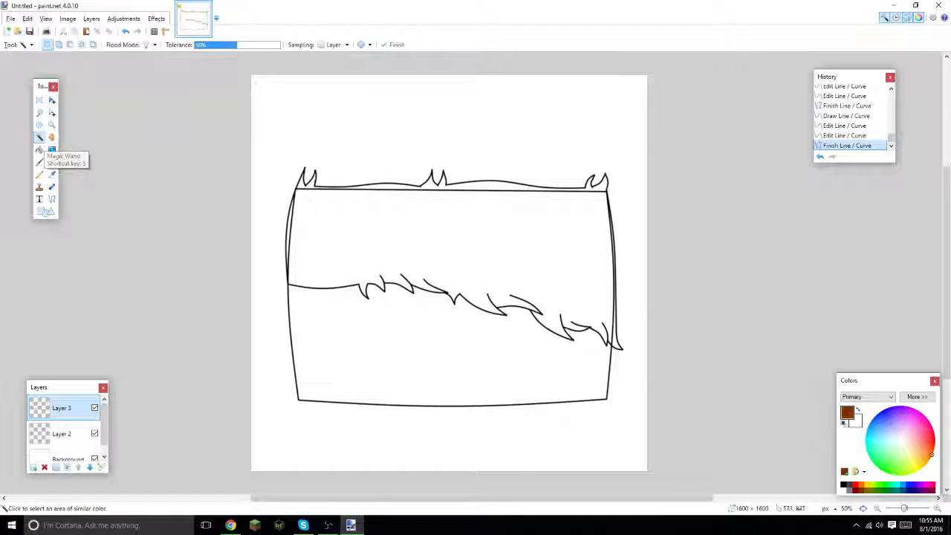
pyautogui.click(416, 228)
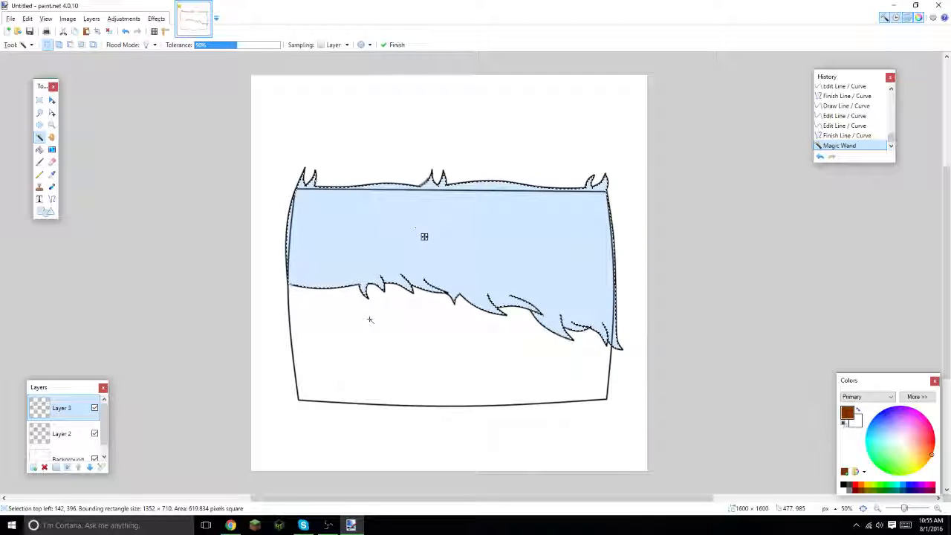
# - Fill the selected hair with a brown-to-white gradient that fades near the top edge, and clear the selection
pyautogui.click(53, 150)
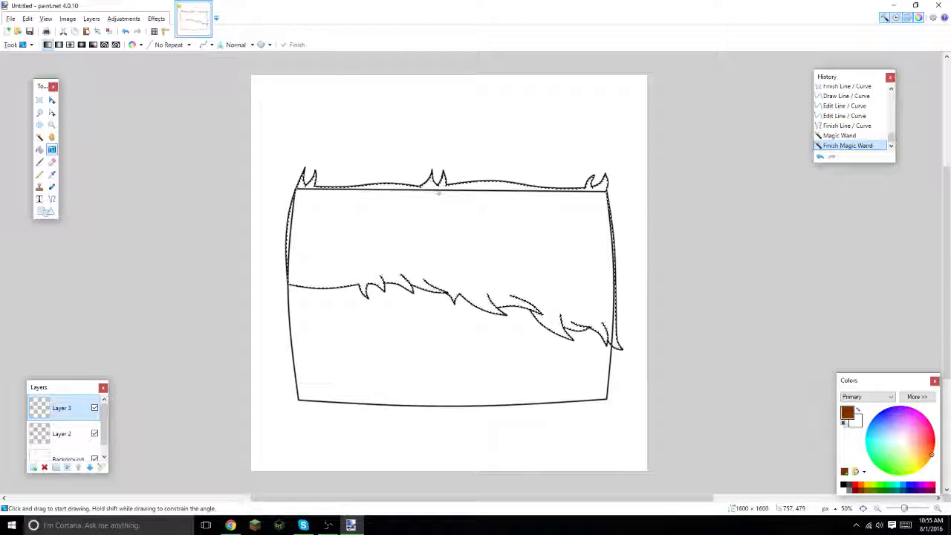
pyautogui.moveTo(431, 193); pyautogui.dragTo(430, 165)
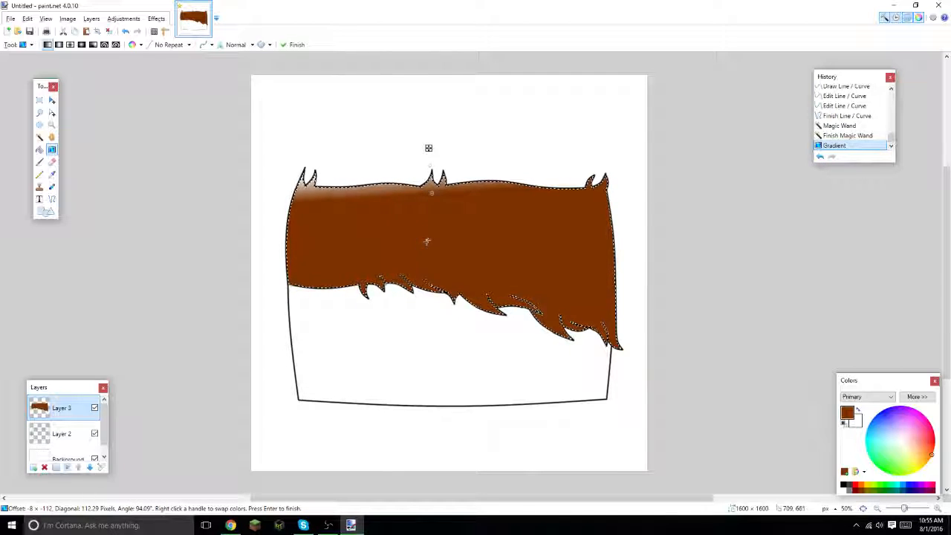
pyautogui.hotkey('ctrl', 'd')
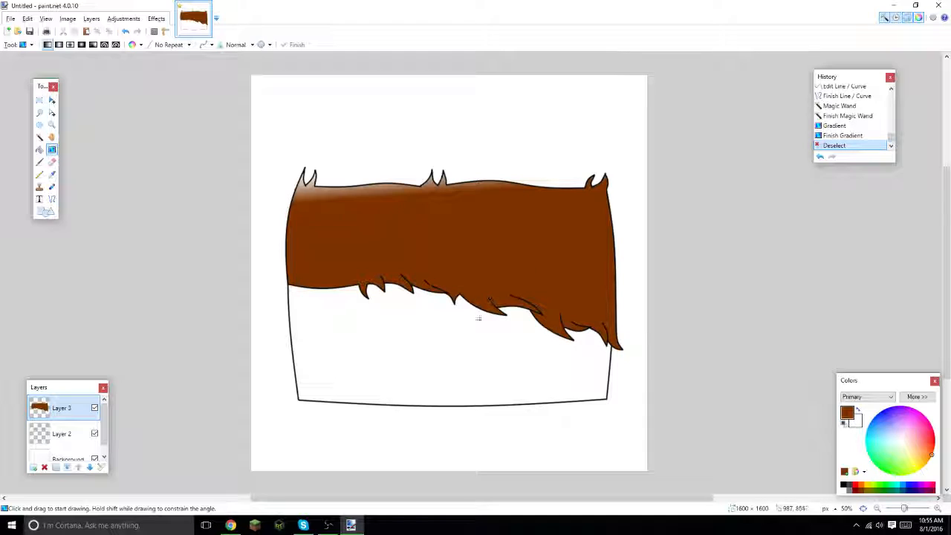
# - Make Layer 2 the active layer and set the primary color to a light orange skin tone
pyautogui.click(62, 434)
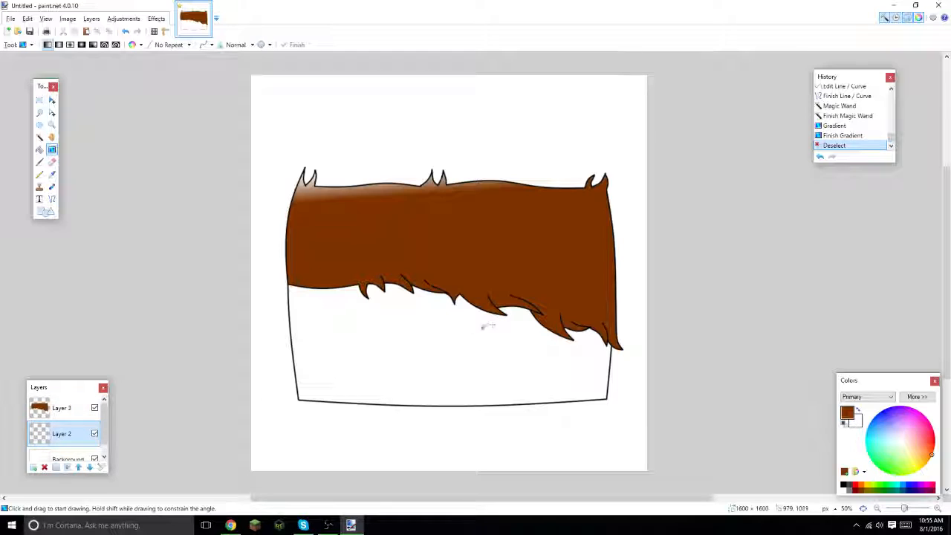
pyautogui.moveTo(926, 448)
pyautogui.mouseDown()
pyautogui.moveTo(912, 442)
pyautogui.moveTo(916, 453)
pyautogui.mouseUp()
pyautogui.click(843, 485)
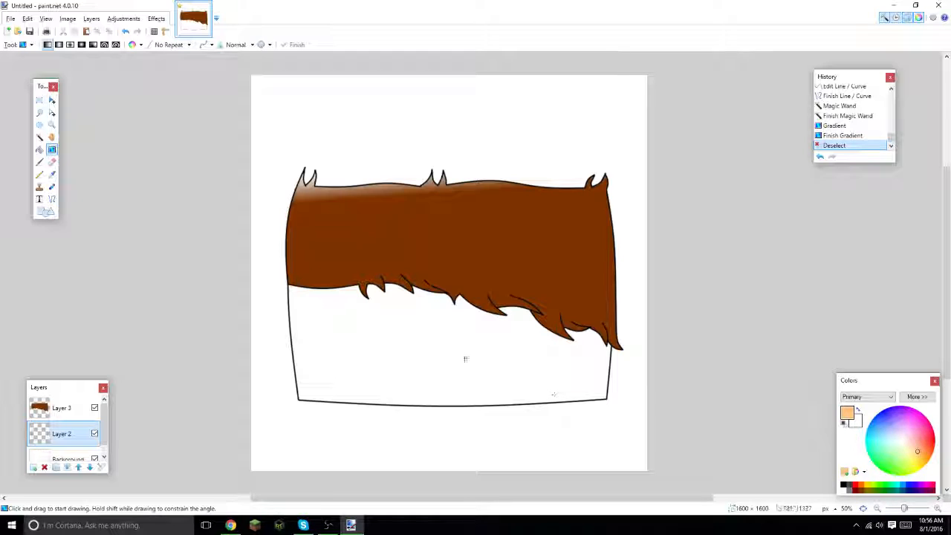
# - Try a light orange-to-white gradient on Layer 2 without a selection, and undo it
pyautogui.moveTo(431, 310); pyautogui.dragTo(449, 367)
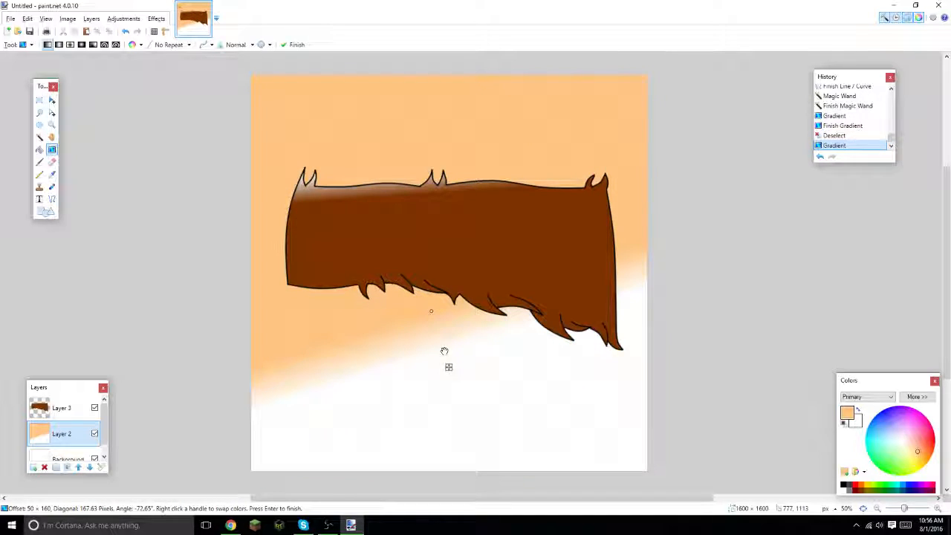
pyautogui.hotkey('ctrl', 'z')
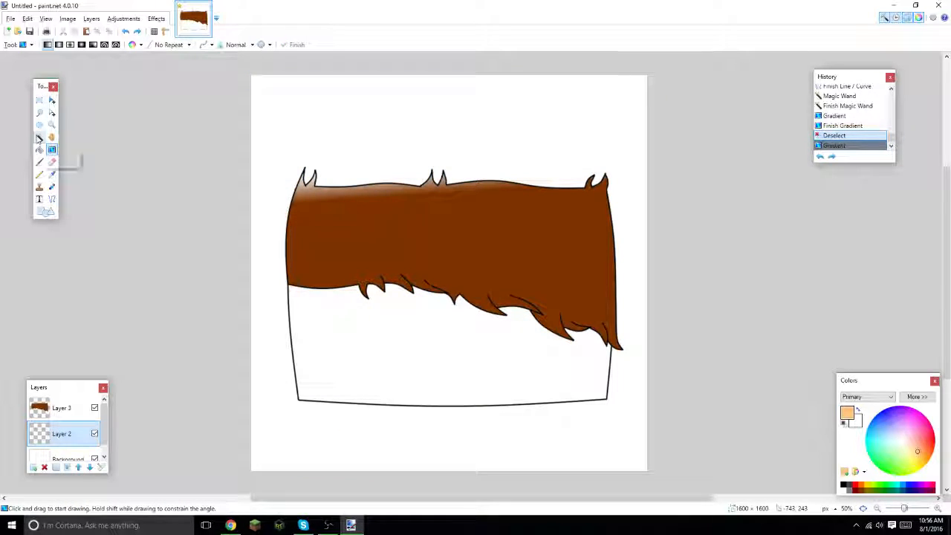
# - Select the enclosed face area on Layer 2 with the Magic Wand, fill it with solid light orange, and clear the selection
pyautogui.click(40, 138)
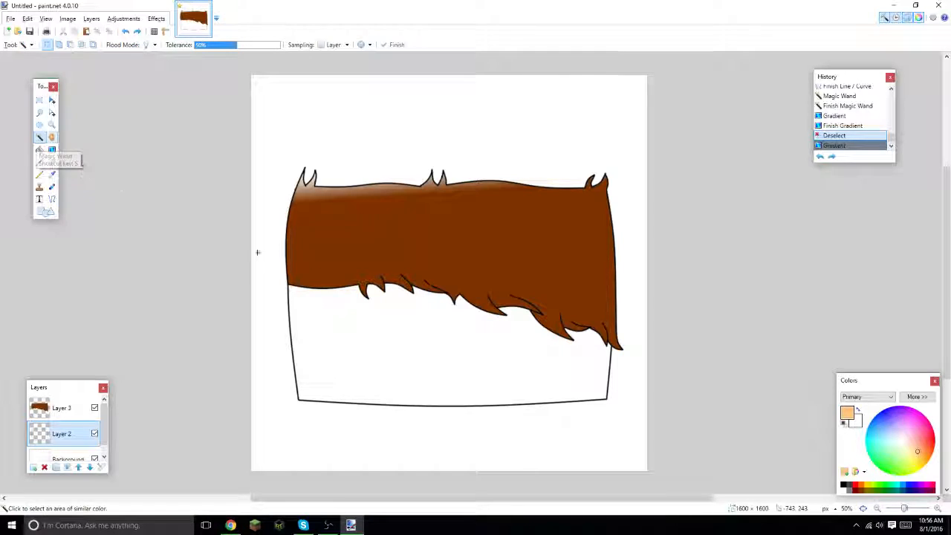
pyautogui.click(437, 329)
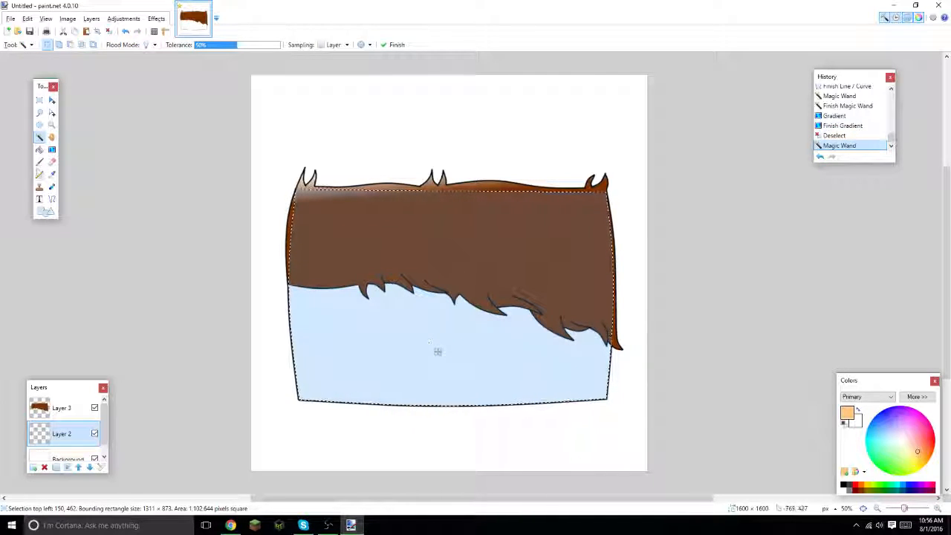
pyautogui.click(51, 150)
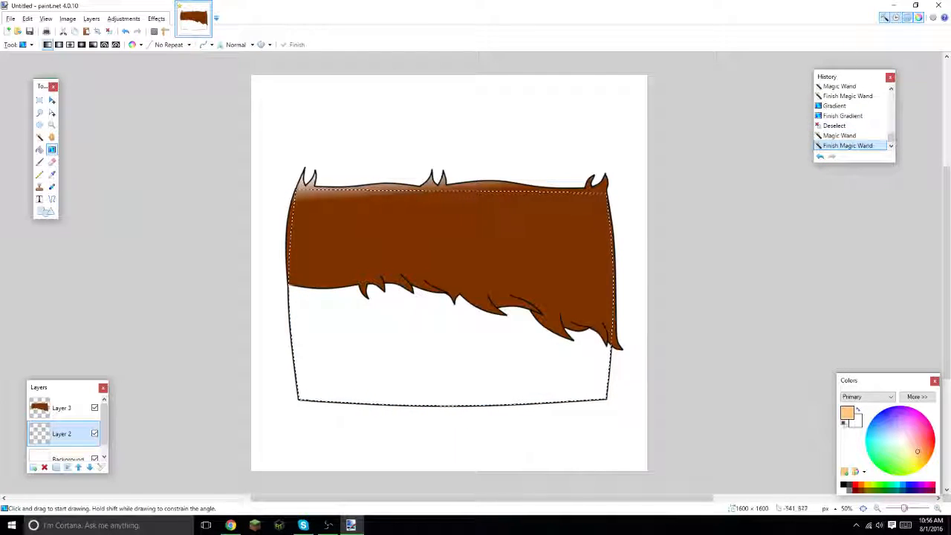
pyautogui.click(39, 152)
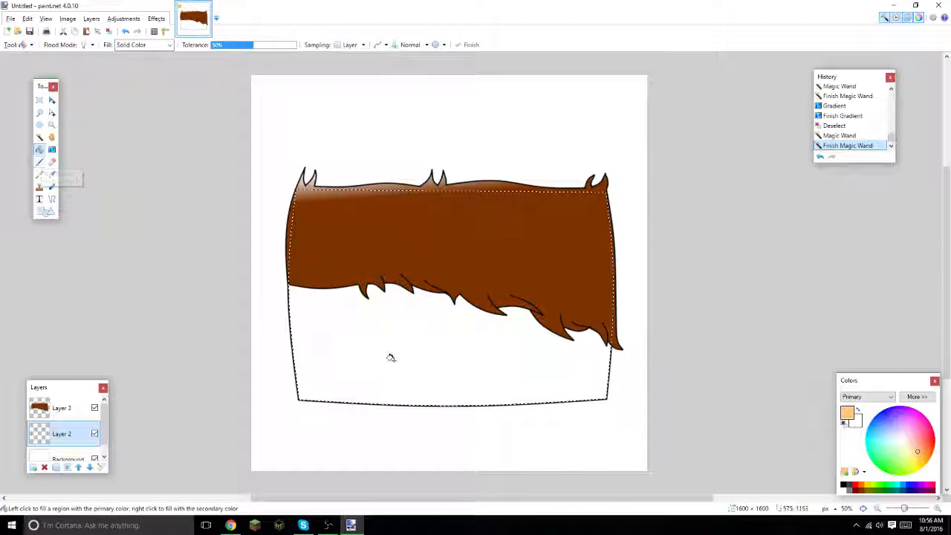
pyautogui.click(390, 357)
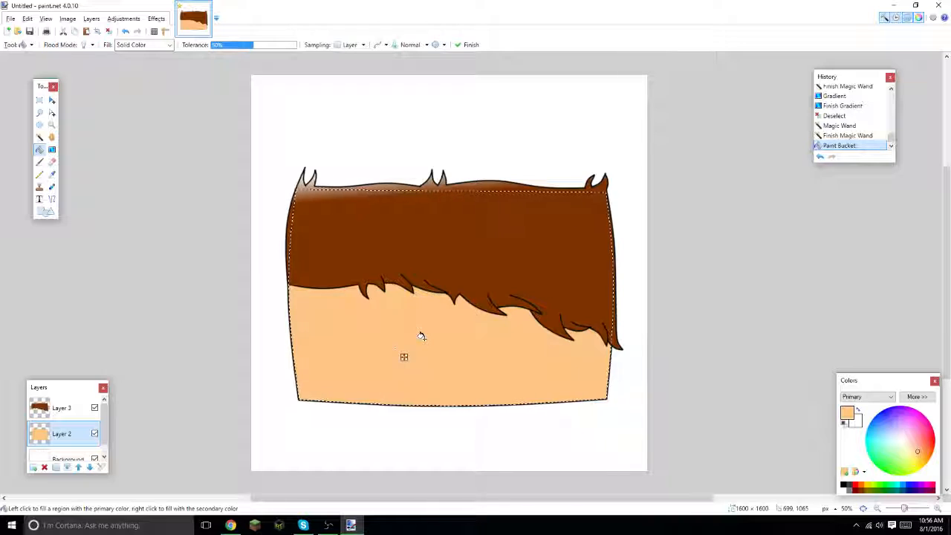
pyautogui.hotkey('ctrl', 'd')
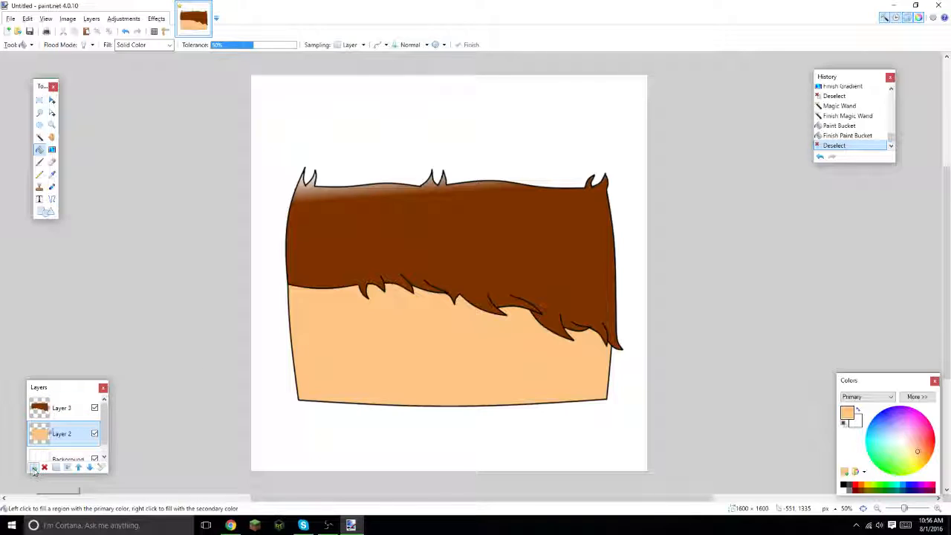
# - Add a new layer, Layer 4, and place it between Layer 3 and Layer 2
pyautogui.click(54, 417)
pyautogui.click(33, 467)
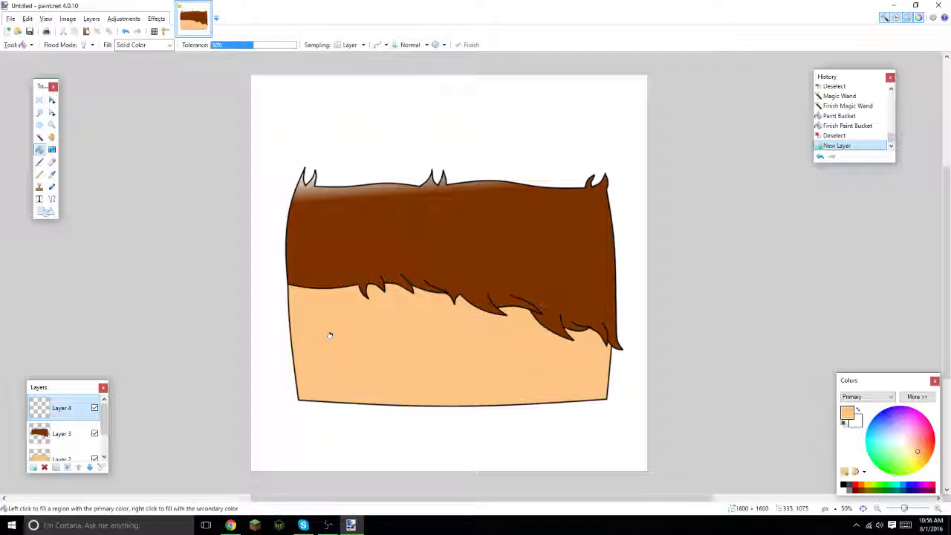
pyautogui.moveTo(71, 414); pyautogui.dragTo(76, 435)
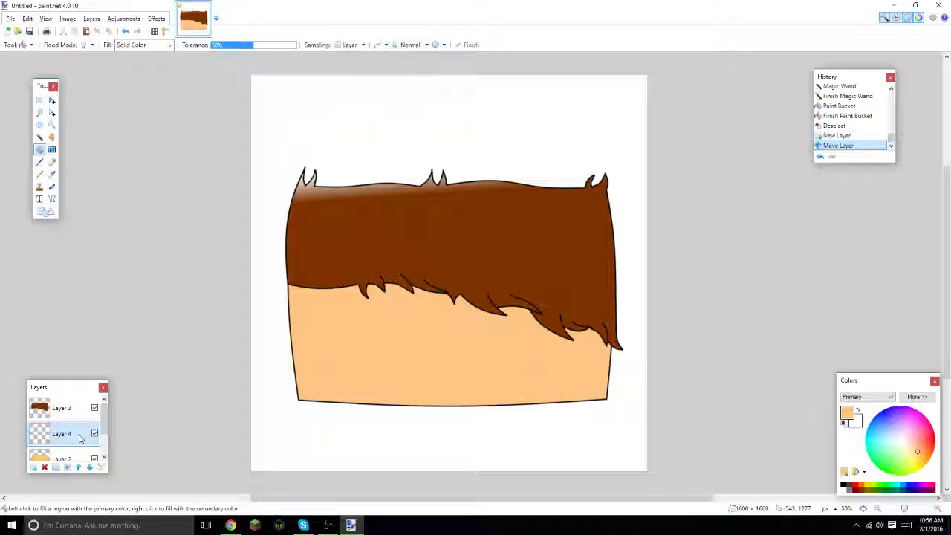
# - Set the primary color to black and draw a slightly arched line about 205 px long as the left eye's bottom edge
pyautogui.click(51, 199)
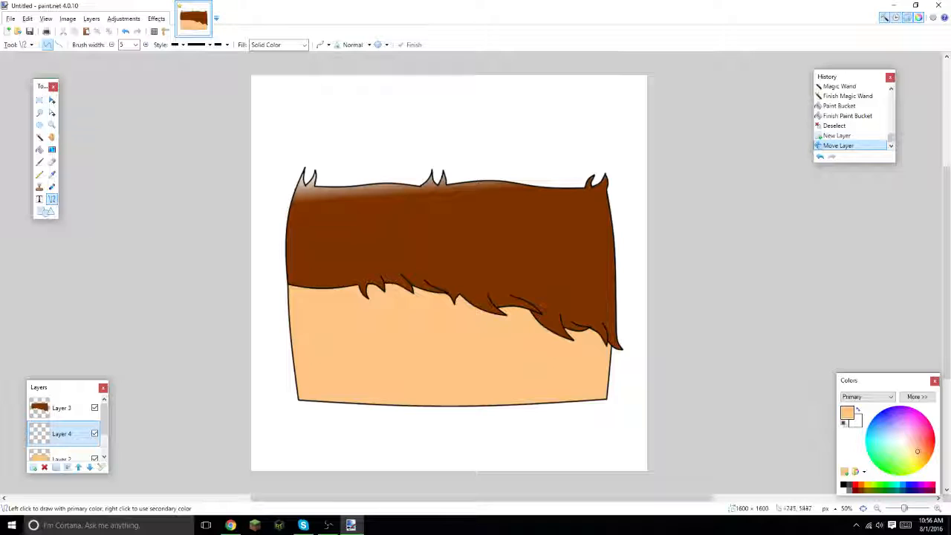
pyautogui.click(844, 484)
pyautogui.moveTo(904, 509); pyautogui.dragTo(910, 508)
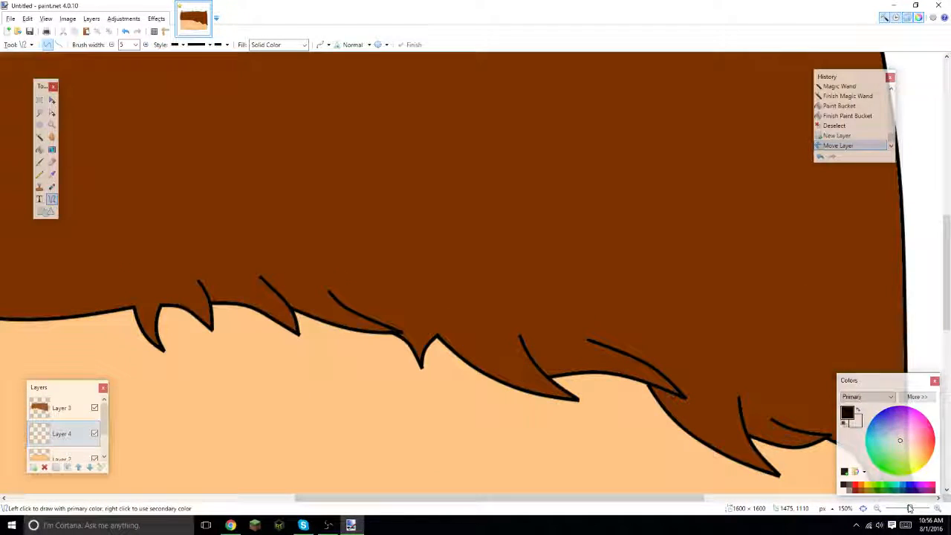
pyautogui.scroll(-2, 433, 342)
pyautogui.moveTo(484, 499); pyautogui.dragTo(426, 505)
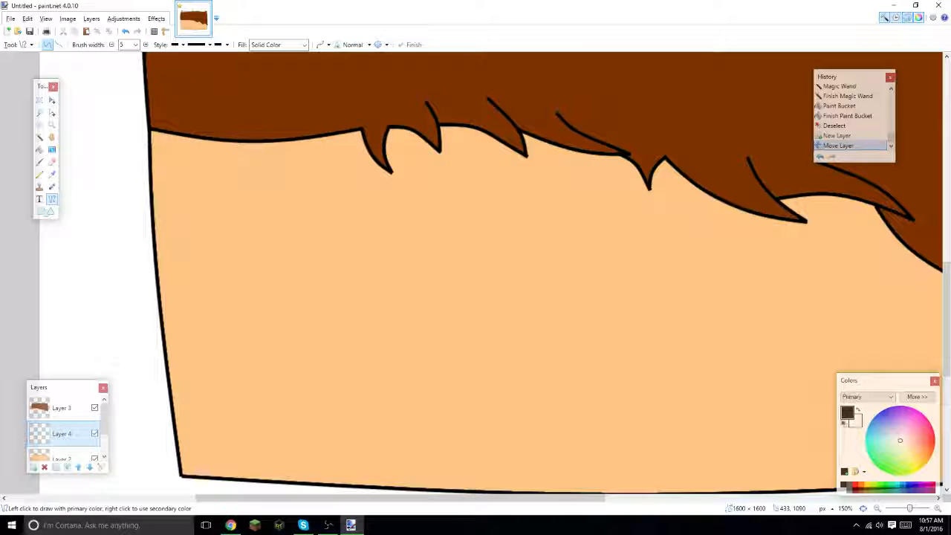
pyautogui.moveTo(363, 310)
pyautogui.mouseDown()
pyautogui.moveTo(513, 310)
pyautogui.moveTo(464, 306)
pyautogui.moveTo(464, 298)
pyautogui.moveTo(414, 305)
pyautogui.mouseUp()
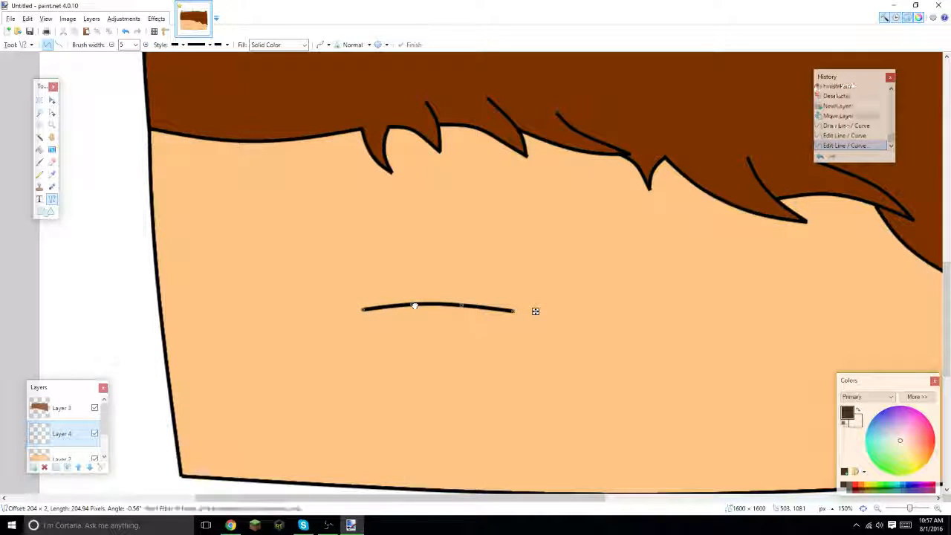
pyautogui.press('Return')
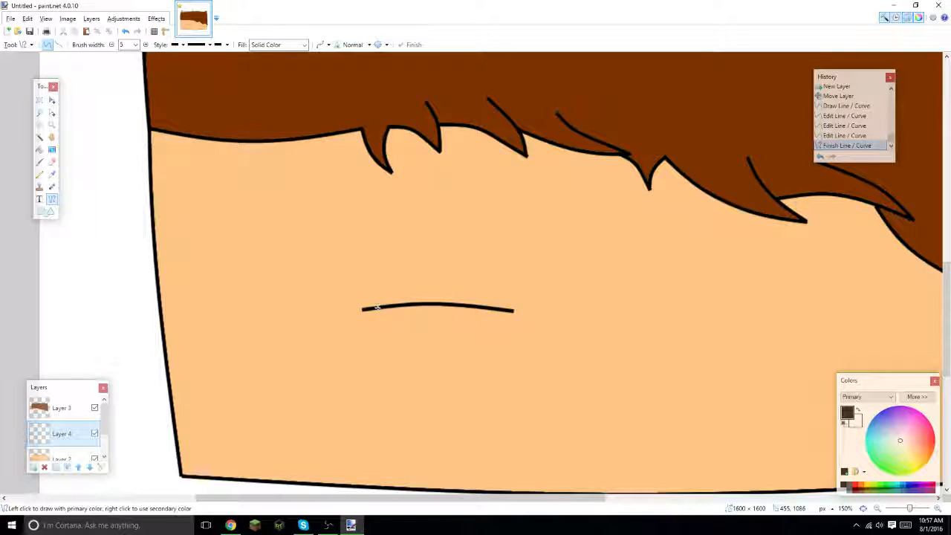
# - Draw the left eye's two upright sides as outward-bowed lines, each about 165 px long, rising from the bottom edge
pyautogui.moveTo(376, 307)
pyautogui.mouseDown()
pyautogui.moveTo(388, 243)
pyautogui.moveTo(375, 185)
pyautogui.mouseUp()
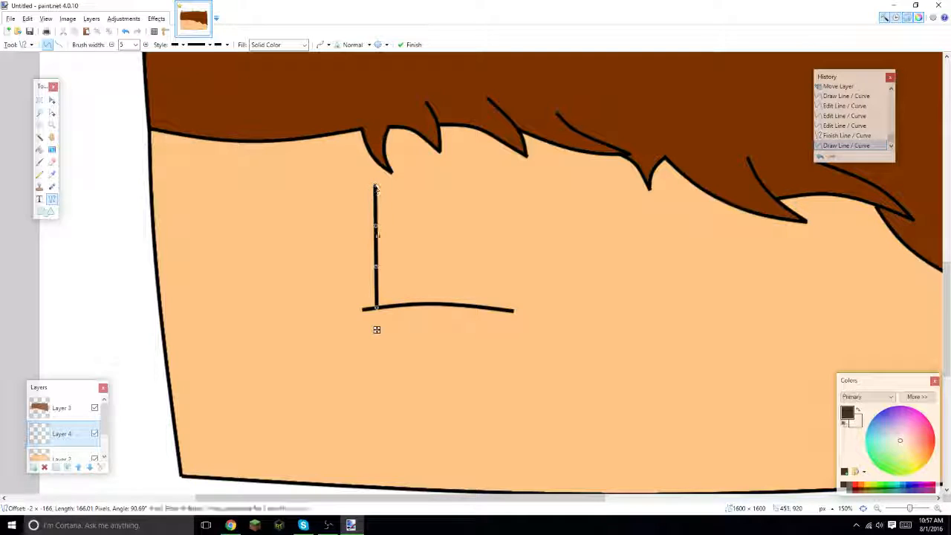
pyautogui.moveTo(375, 266); pyautogui.dragTo(367, 265)
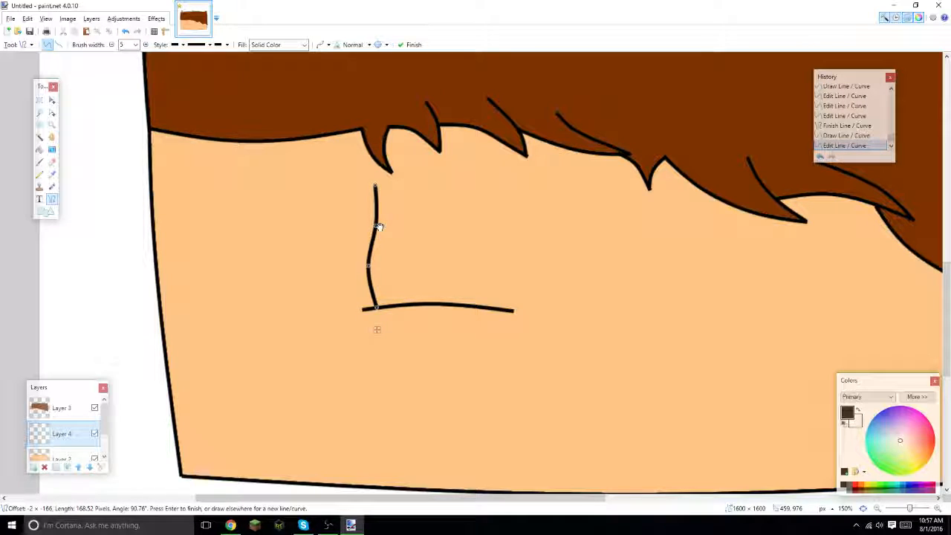
pyautogui.press('Return')
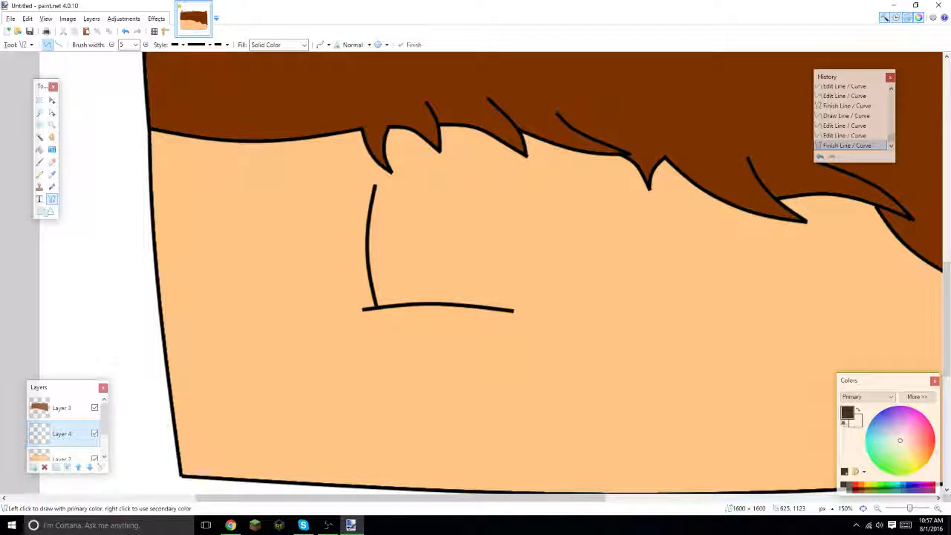
pyautogui.moveTo(499, 309); pyautogui.dragTo(495, 189)
pyautogui.moveTo(500, 235); pyautogui.dragTo(505, 274)
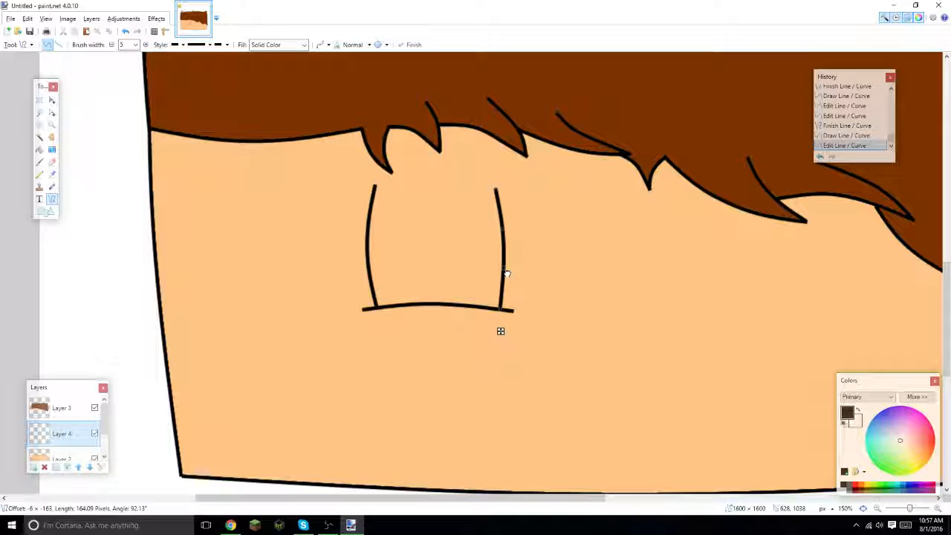
pyautogui.press('Return')
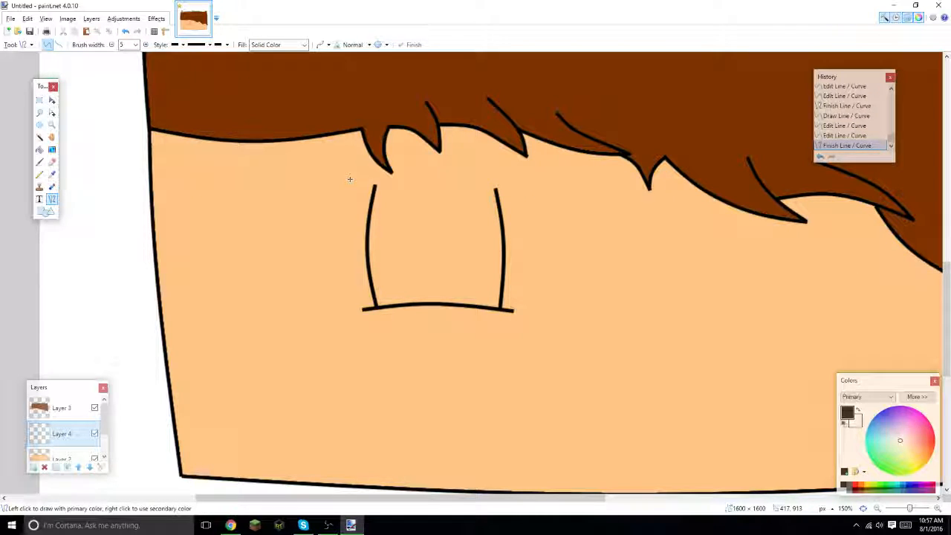
# - Close the left eye with a slightly sagging top line, shortened to about 205 px so it just overhangs both sides
pyautogui.moveTo(348, 184); pyautogui.dragTo(527, 184)
pyautogui.moveTo(466, 183); pyautogui.dragTo(466, 189)
pyautogui.moveTo(407, 184); pyautogui.dragTo(404, 190)
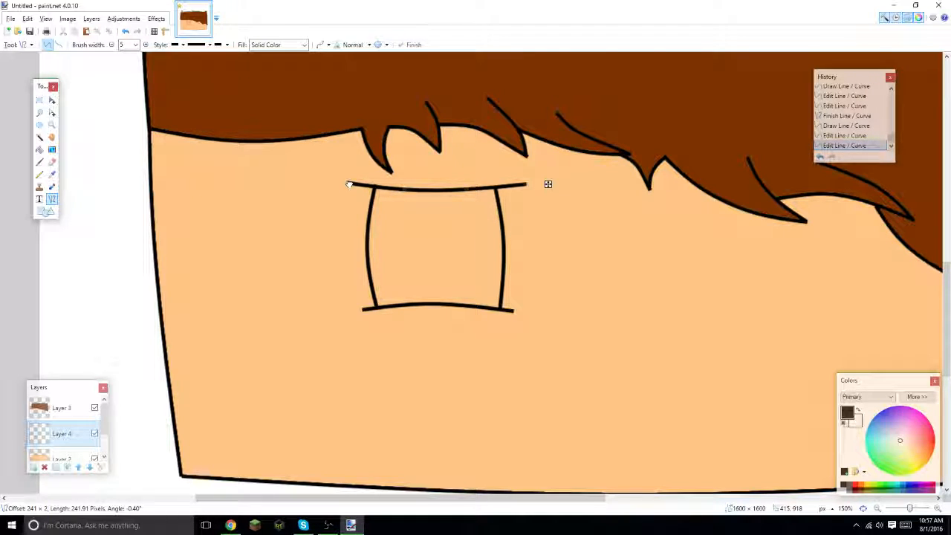
pyautogui.moveTo(350, 184); pyautogui.dragTo(358, 186)
pyautogui.moveTo(525, 185); pyautogui.dragTo(512, 186)
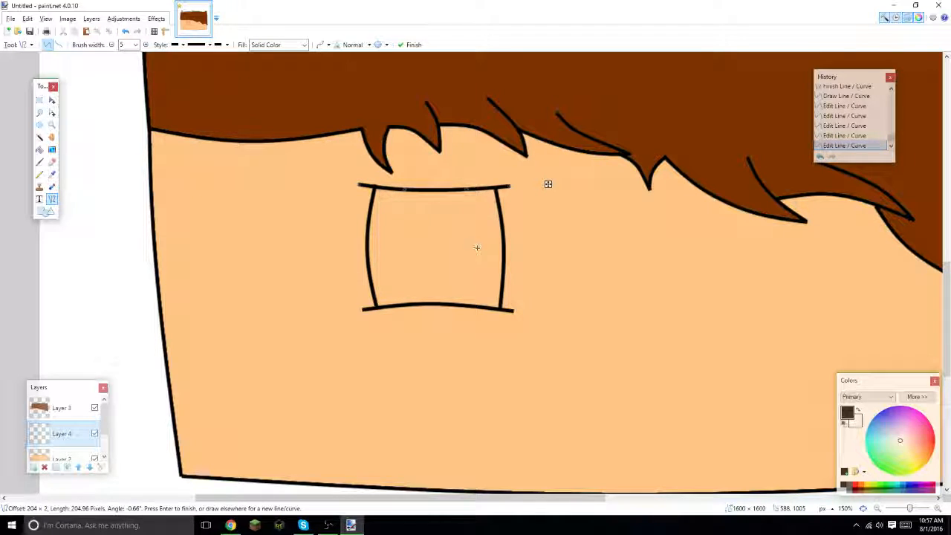
pyautogui.moveTo(361, 186); pyautogui.dragTo(363, 187)
pyautogui.press('Return')
# - Draw a matching slightly arched line below the hair spikes as the right eye's bottom edge
pyautogui.moveTo(909, 508)
pyautogui.mouseDown()
pyautogui.moveTo(900, 509)
pyautogui.moveTo(909, 508)
pyautogui.mouseUp()
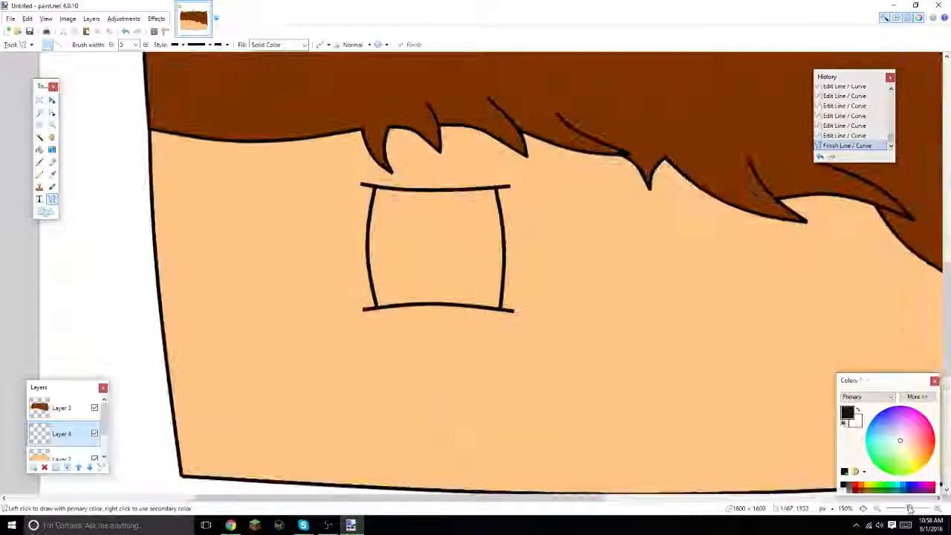
pyautogui.moveTo(468, 498); pyautogui.dragTo(624, 498)
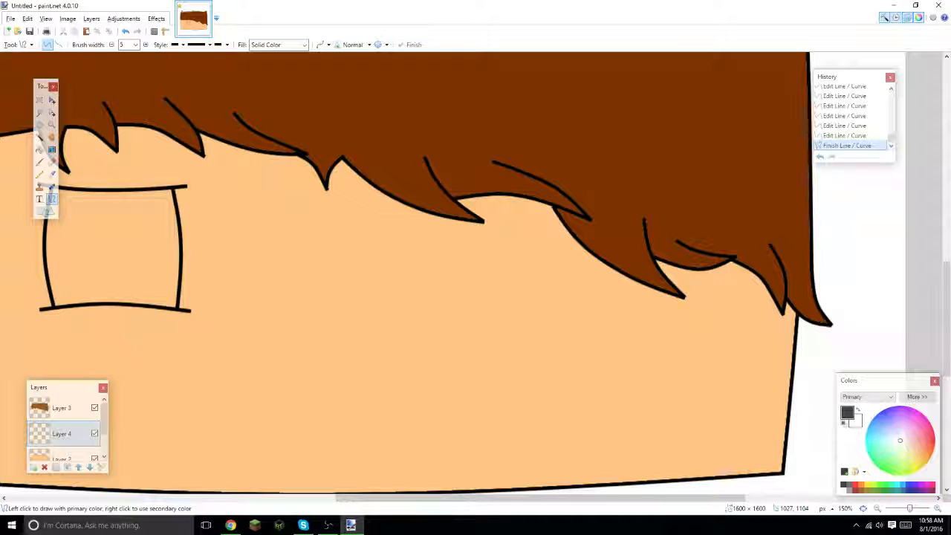
pyautogui.moveTo(367, 499); pyautogui.dragTo(233, 494)
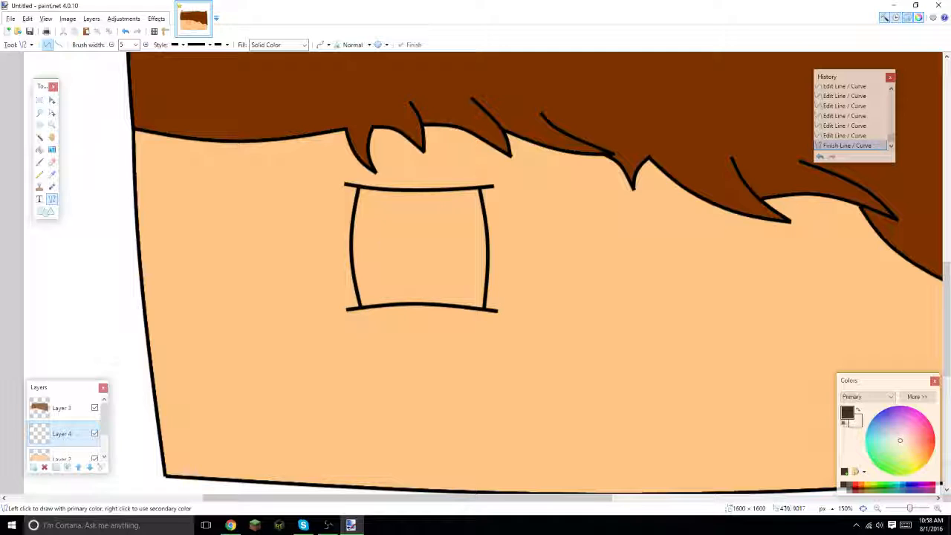
pyautogui.moveTo(470, 497); pyautogui.dragTo(639, 498)
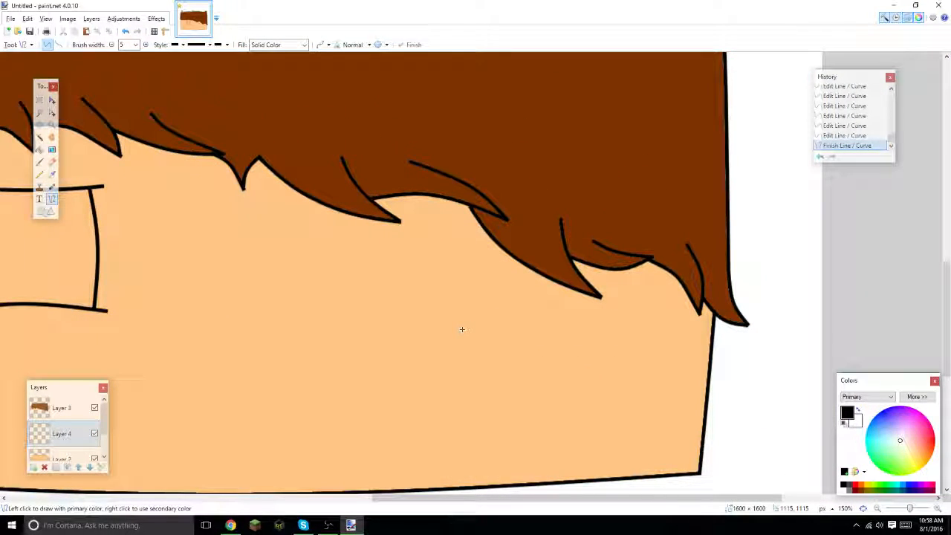
pyautogui.moveTo(455, 326); pyautogui.dragTo(603, 327)
pyautogui.moveTo(507, 327)
pyautogui.mouseDown()
pyautogui.moveTo(554, 329)
pyautogui.moveTo(509, 324)
pyautogui.mouseUp()
pyautogui.click(625, 327)
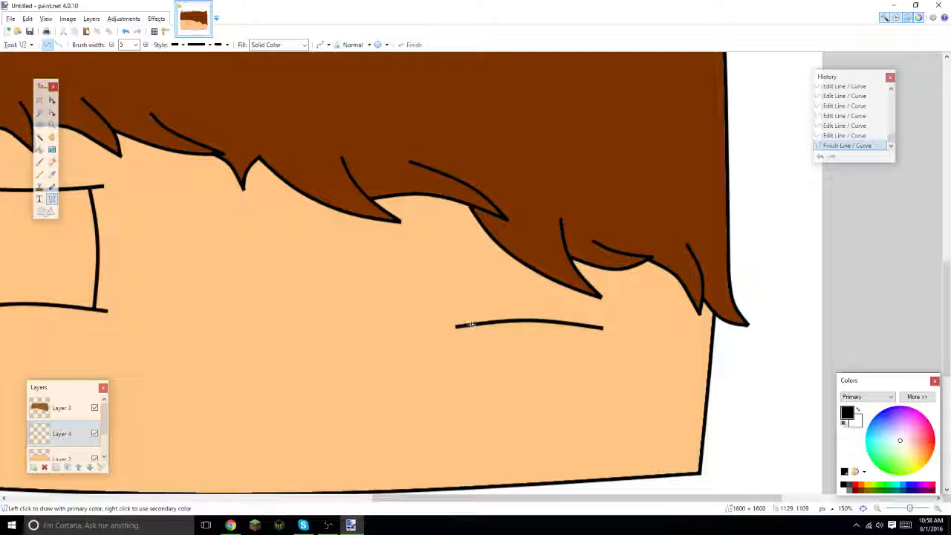
# - Draw the right eye's two outward-bowed sides and its slightly sagging top edge, about 196 px long, behind the hair
pyautogui.moveTo(470, 324); pyautogui.dragTo(466, 203)
pyautogui.moveTo(470, 282); pyautogui.dragTo(466, 286)
pyautogui.moveTo(470, 241); pyautogui.dragTo(464, 242)
pyautogui.press('Return')
pyautogui.moveTo(591, 327); pyautogui.dragTo(584, 207)
pyautogui.moveTo(589, 291); pyautogui.dragTo(597, 290)
pyautogui.moveTo(585, 251); pyautogui.dragTo(593, 251)
pyautogui.press('Return')
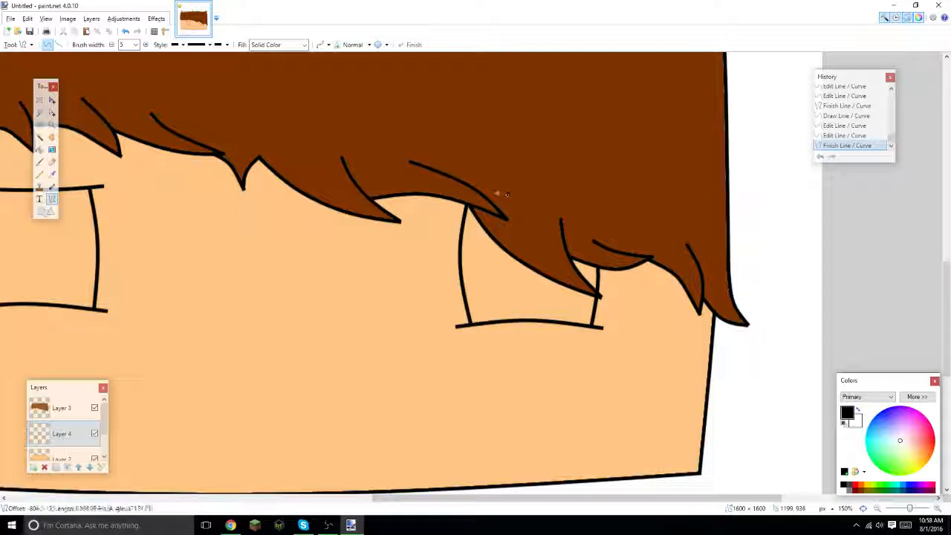
pyautogui.moveTo(454, 199)
pyautogui.mouseDown()
pyautogui.moveTo(542, 211)
pyautogui.moveTo(597, 203)
pyautogui.moveTo(548, 212)
pyautogui.mouseUp()
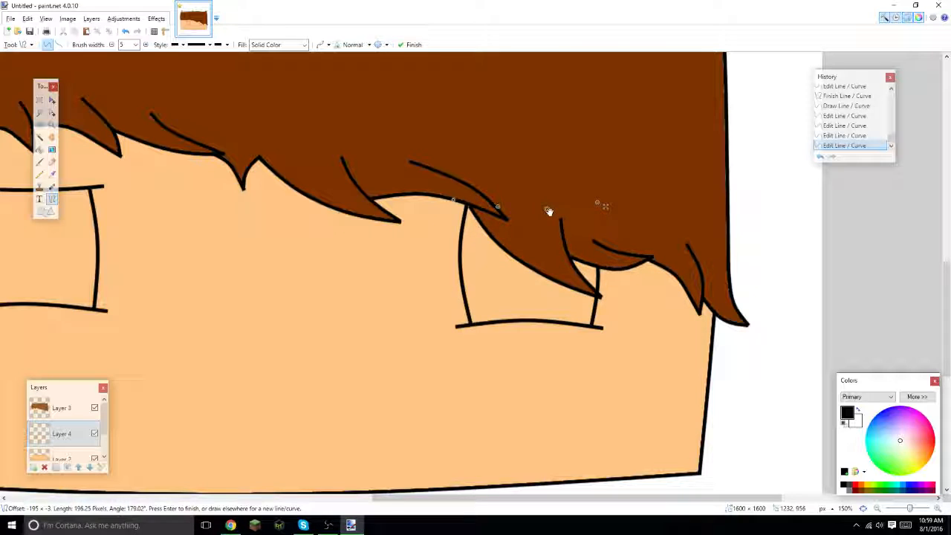
pyautogui.press('Return')
# - Select both eyes with a rectangle, move them down and left until the selection starts at about 239, 1000, and deselect
pyautogui.moveTo(909, 508); pyautogui.dragTo(902, 508)
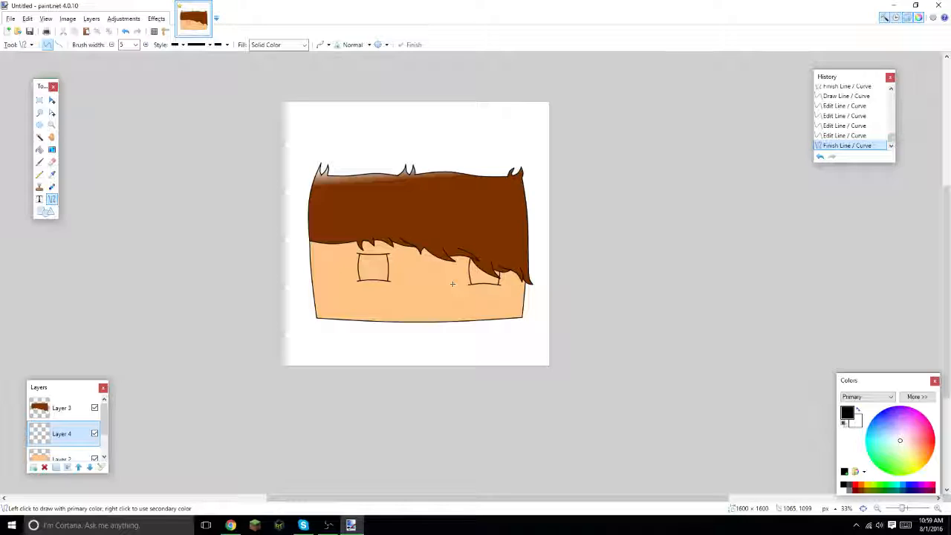
pyautogui.click(39, 102)
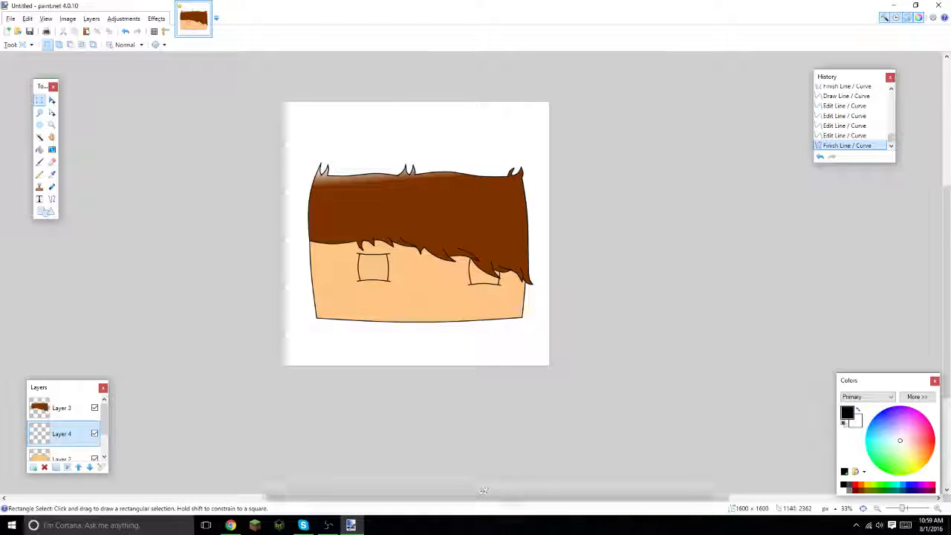
pyautogui.moveTo(500, 498); pyautogui.dragTo(479, 499)
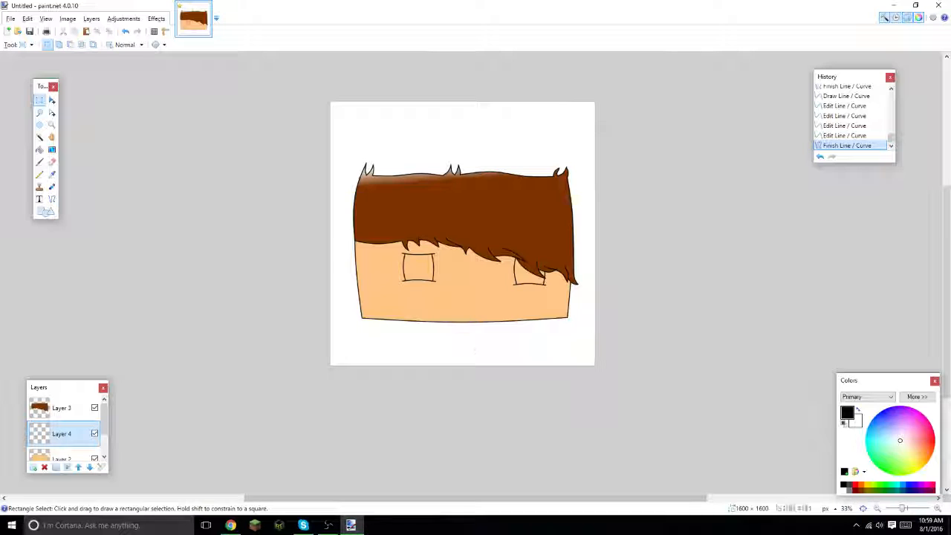
pyautogui.moveTo(382, 286); pyautogui.dragTo(561, 239)
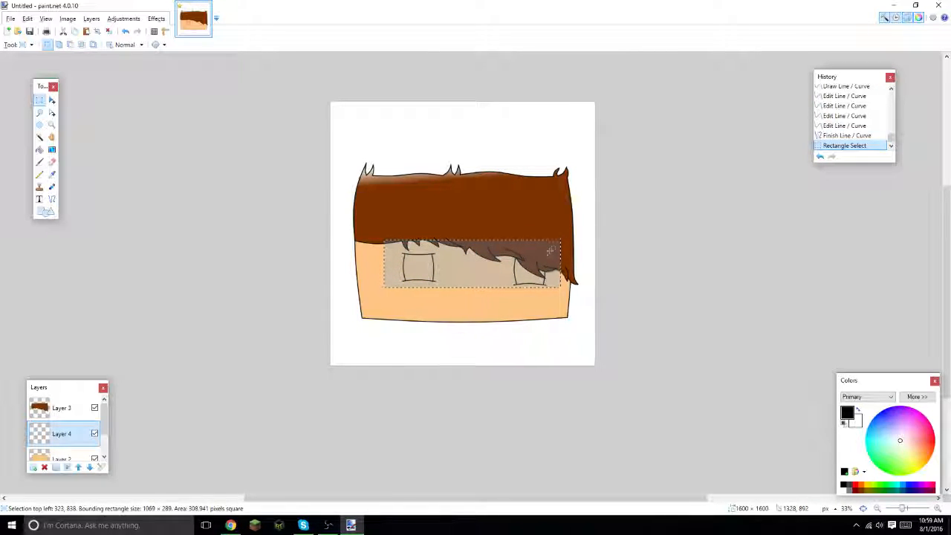
pyautogui.click(51, 104)
pyautogui.moveTo(431, 263); pyautogui.dragTo(418, 291)
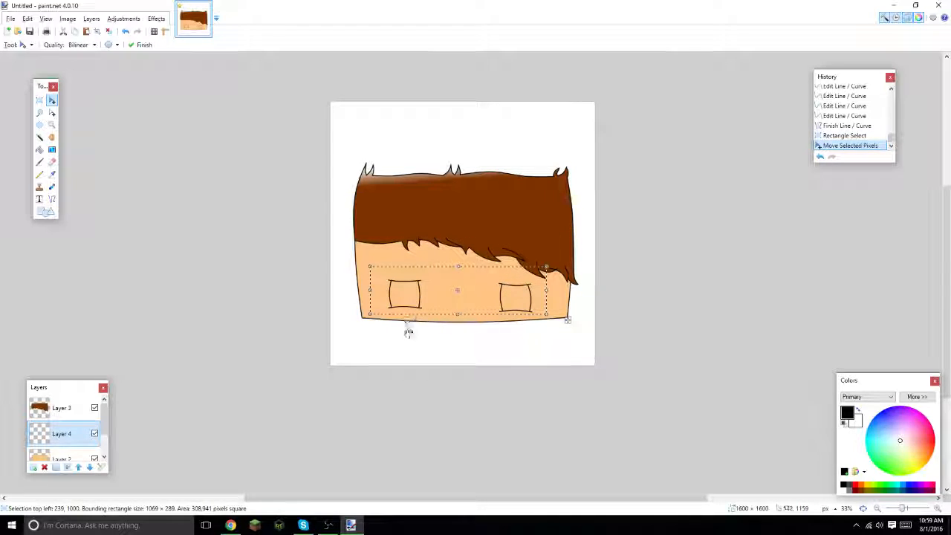
pyautogui.hotkey('ctrl', 'd')
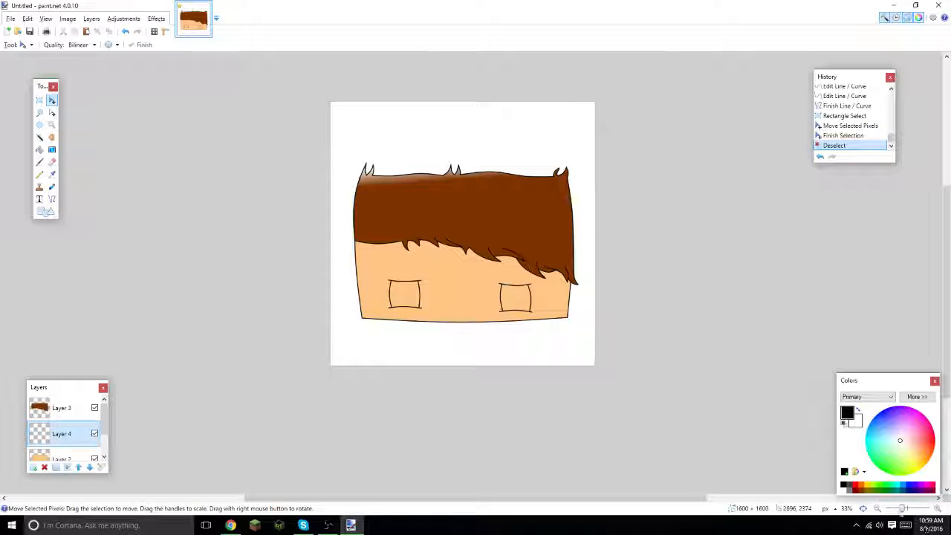
pyautogui.moveTo(902, 510); pyautogui.dragTo(909, 513)
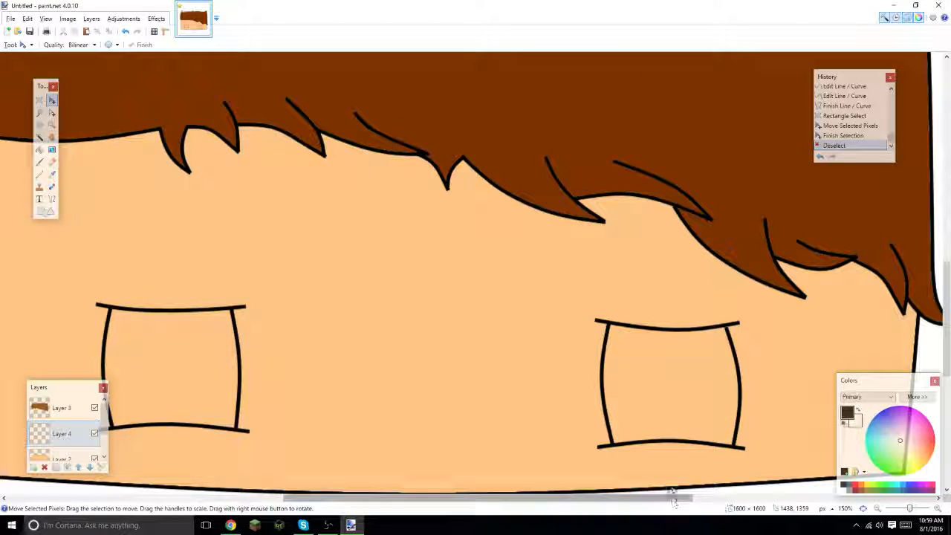
pyautogui.hotkey('ctrl', 'a')
pyautogui.moveTo(654, 167); pyautogui.dragTo(659, 384)
pyautogui.scroll(-7, 659, 384)
pyautogui.scroll(10, 654, 357)
pyautogui.scroll(-4, 631, 391)
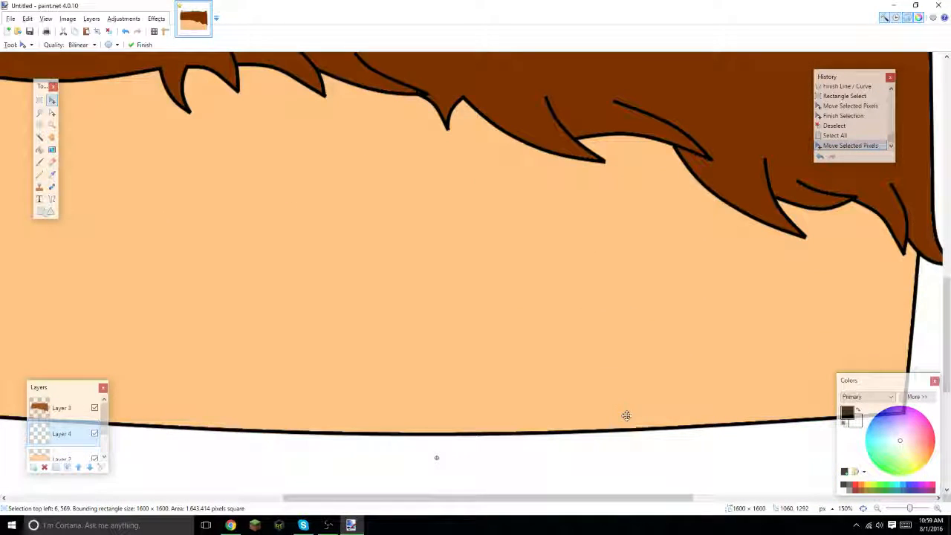
pyautogui.hotkey('ctrl', 'd')
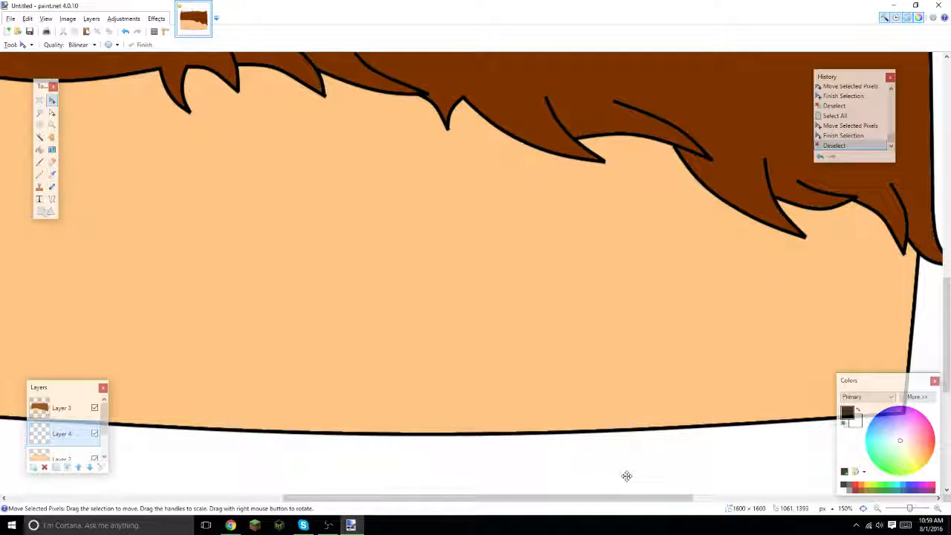
pyautogui.hotkey('ctrl', 'z')
pyautogui.hotkey('ctrl', 'z')
pyautogui.hotkey('ctrl', 'z')
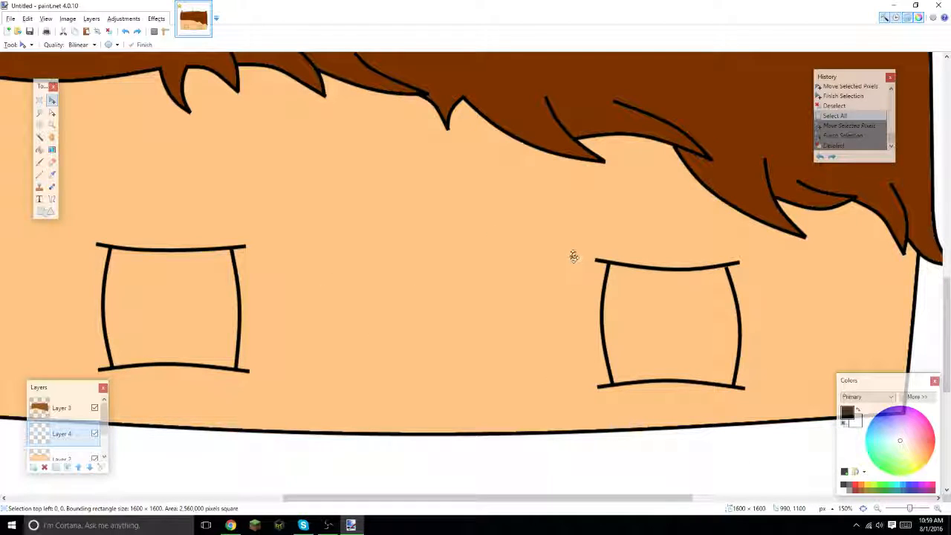
# - Undo the deselection, the move and the rectangle selection of both eyes
pyautogui.hotkey('ctrl', 'z')
pyautogui.hotkey('ctrl', 'z')
pyautogui.hotkey('ctrl', 'z')
pyautogui.hotkey('ctrl', 'z')
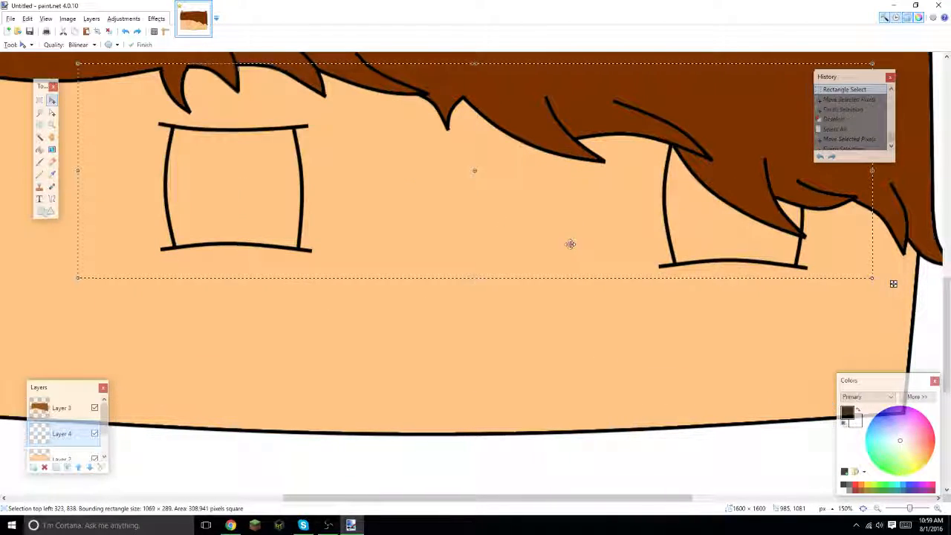
pyautogui.hotkey('ctrl', 'z')
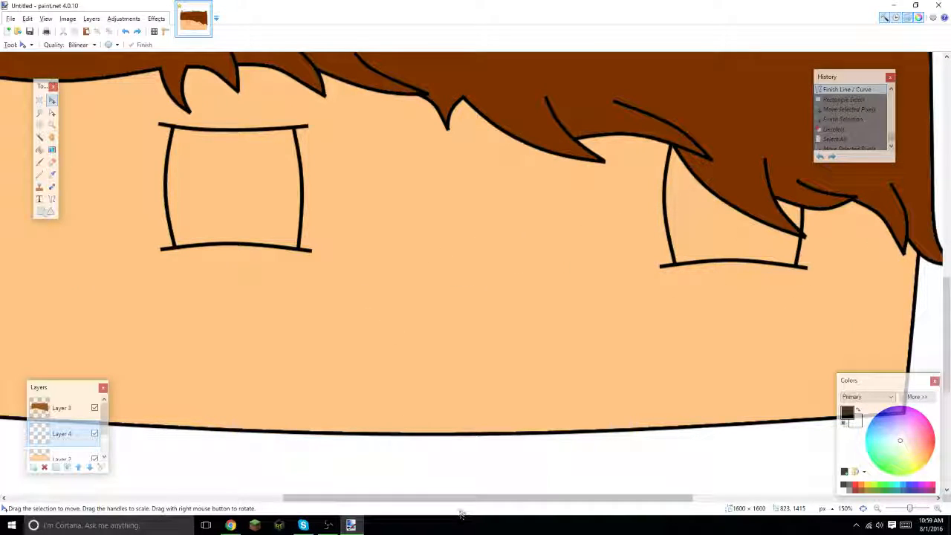
pyautogui.scroll(3, 514, 310)
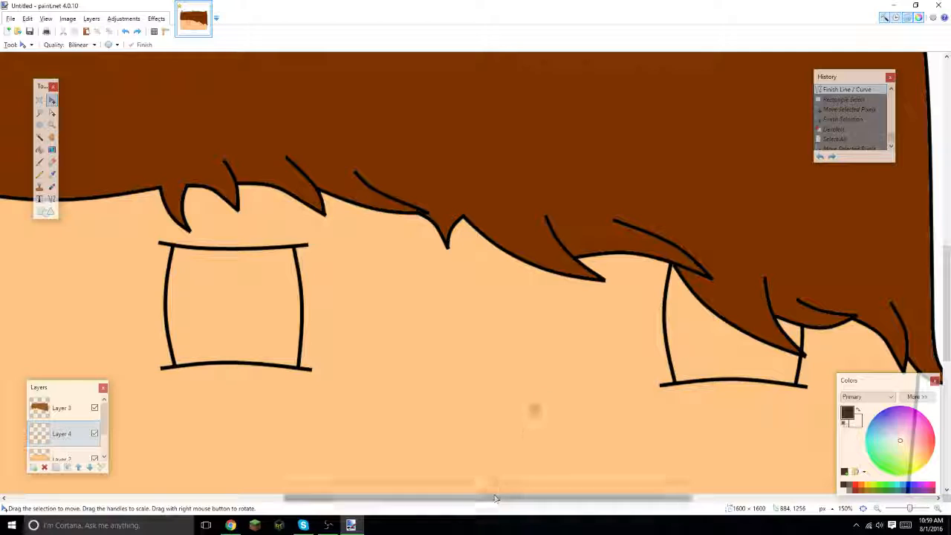
# - Undo every line of the right eye, including its top edge, both sides and bottom edge, keeping the left eye
pyautogui.hotkey('ctrl', 'z')
pyautogui.hotkey('ctrl', 'z')
pyautogui.hotkey('ctrl', 'z')
pyautogui.hotkey('ctrl', 'z')
pyautogui.hotkey('ctrl', 'z')
pyautogui.hotkey('ctrl', 'z')
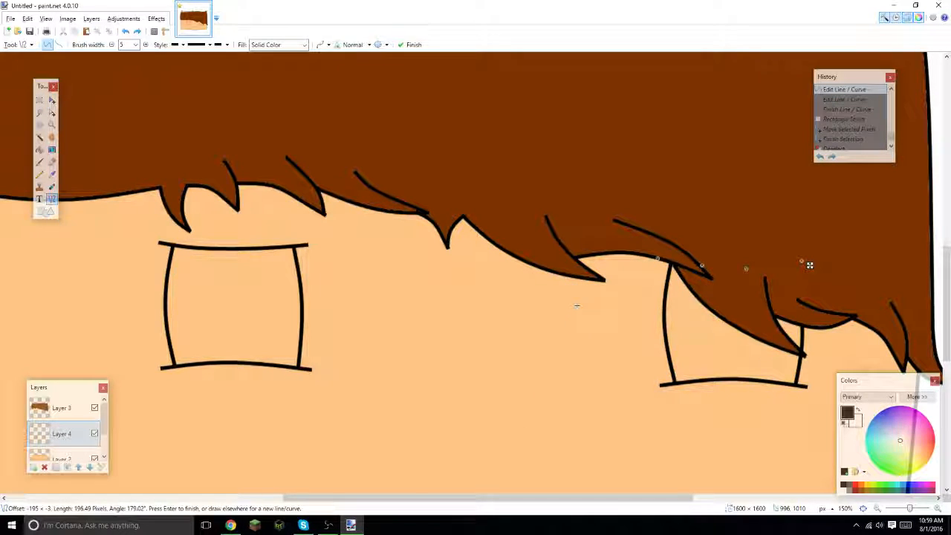
pyautogui.hotkey('ctrl', 'z')
pyautogui.hotkey('ctrl', 'z')
pyautogui.hotkey('ctrl', 'z')
pyautogui.hotkey('ctrl', 'z')
pyautogui.hotkey('ctrl', 'z')
pyautogui.hotkey('ctrl', 'z')
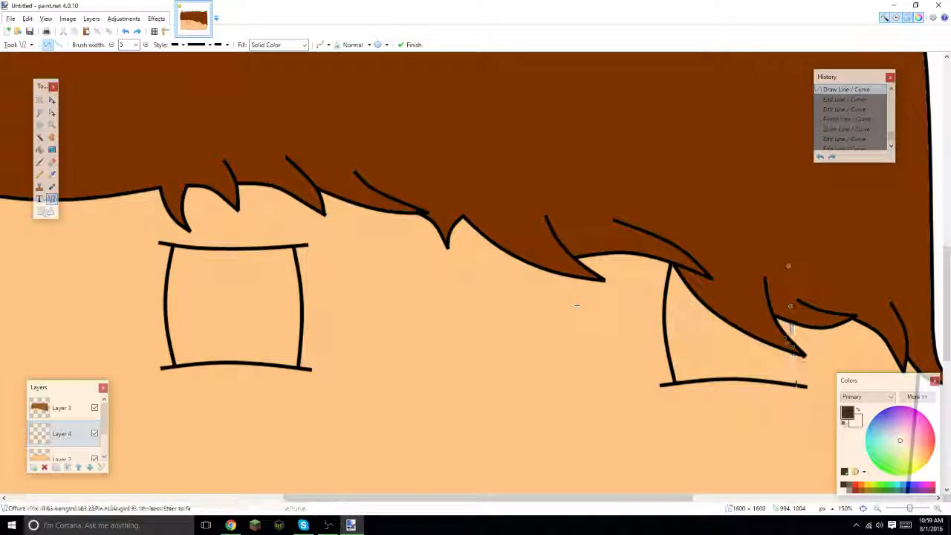
pyautogui.hotkey('ctrl', 'z')
pyautogui.hotkey('ctrl', 'z')
pyautogui.hotkey('ctrl', 'z')
pyautogui.hotkey('ctrl', 'z')
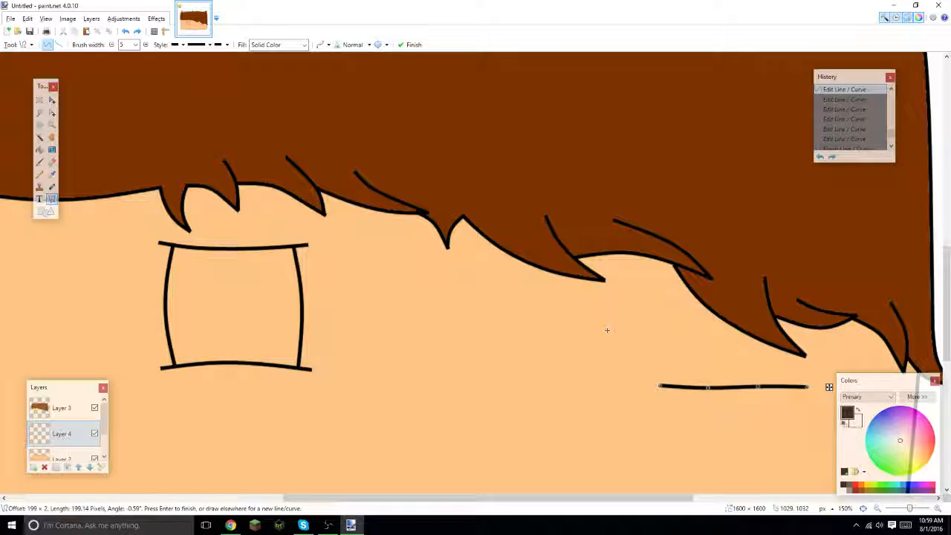
pyautogui.scroll(-2, 561, 355)
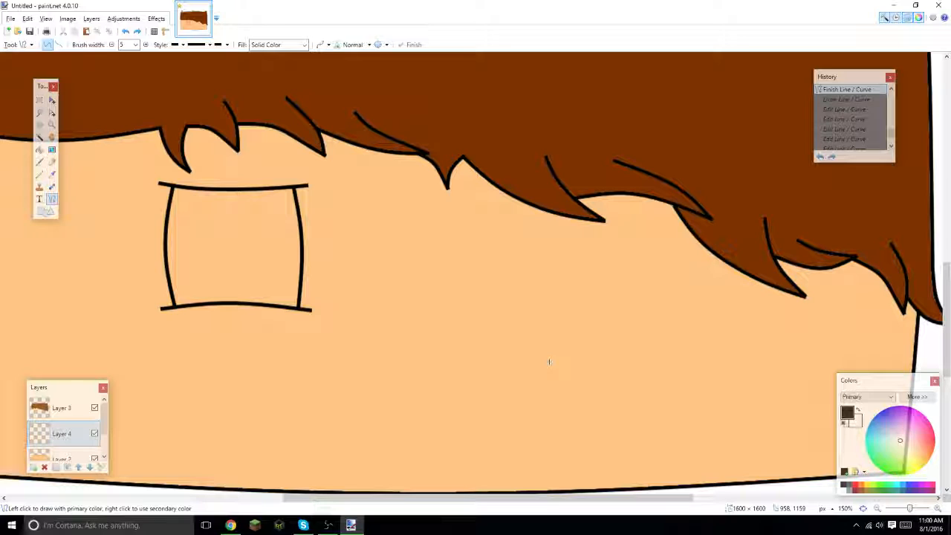
pyautogui.scroll(-2, 520, 389)
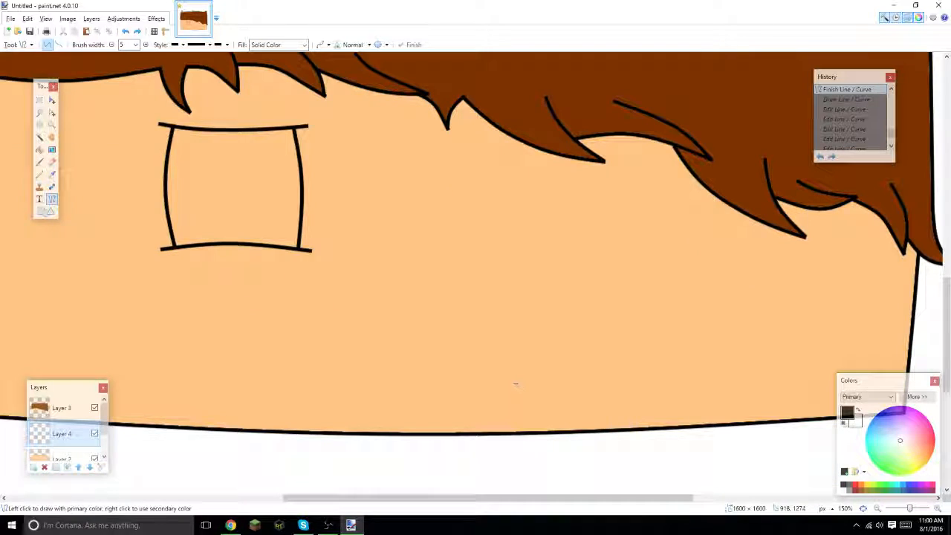
# - On the open skin clear of the hair, draw the right eye's slightly arched bottom edge and its outward-bowed left side
pyautogui.moveTo(438, 330); pyautogui.dragTo(610, 331)
pyautogui.moveTo(550, 330)
pyautogui.mouseDown()
pyautogui.moveTo(552, 323)
pyautogui.moveTo(492, 324)
pyautogui.moveTo(456, 269)
pyautogui.moveTo(458, 208)
pyautogui.mouseUp()
pyautogui.press('Return')
pyautogui.moveTo(457, 287); pyautogui.dragTo(456, 287)
pyautogui.moveTo(459, 247); pyautogui.dragTo(455, 247)
pyautogui.press('Return')
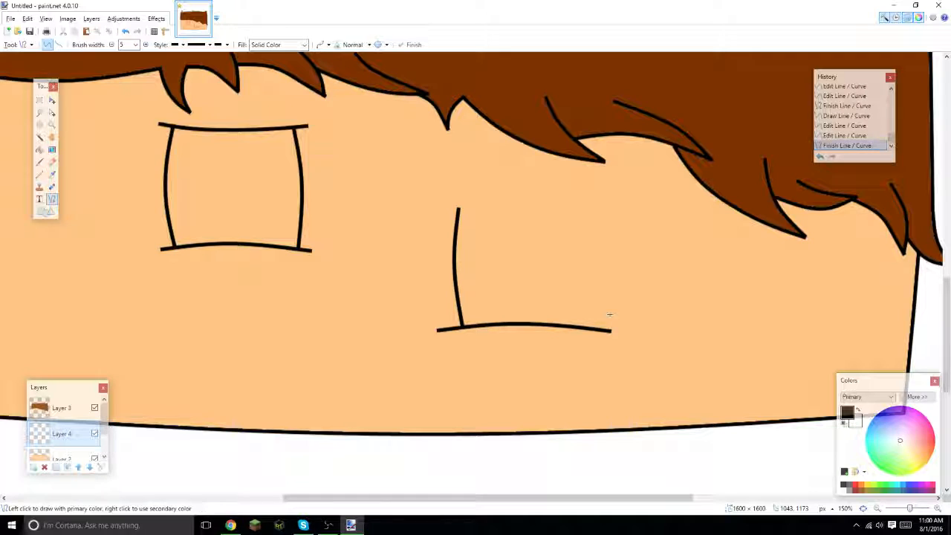
# - Draw the right eye's outward-bowed right side and close it with a slightly sagging top edge about 238 px long
pyautogui.moveTo(588, 327); pyautogui.dragTo(585, 215)
pyautogui.moveTo(588, 288); pyautogui.dragTo(594, 287)
pyautogui.moveTo(586, 250); pyautogui.dragTo(592, 251)
pyautogui.press('Return')
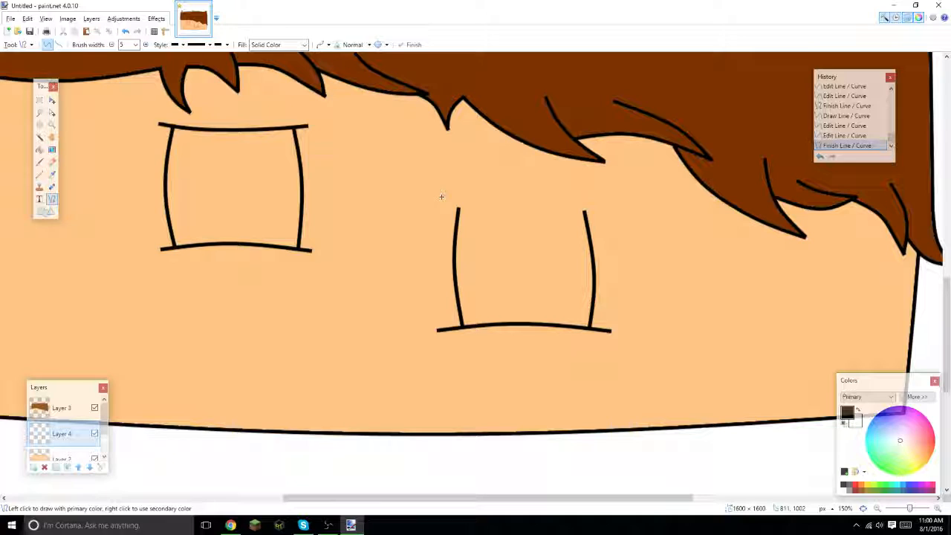
pyautogui.moveTo(433, 207); pyautogui.dragTo(609, 210)
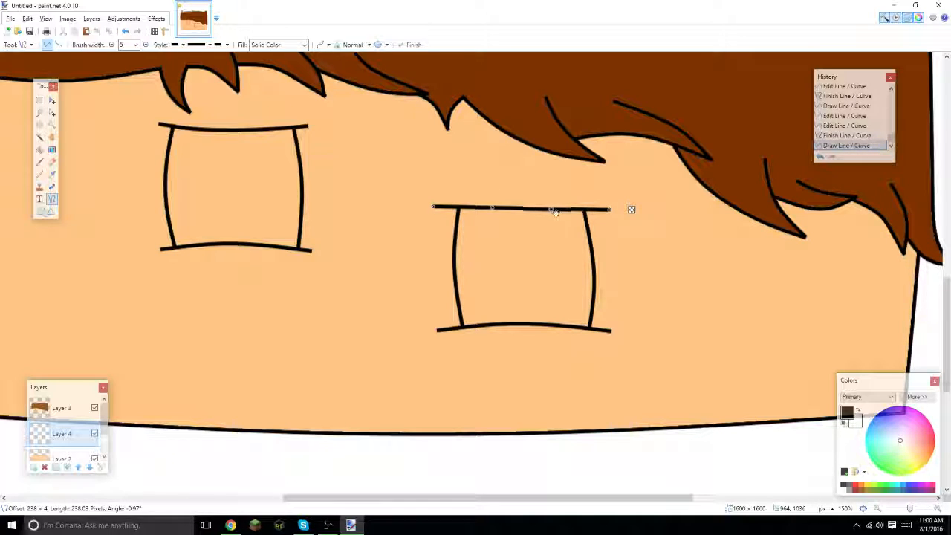
pyautogui.moveTo(498, 208); pyautogui.dragTo(495, 215)
pyautogui.click(515, 258)
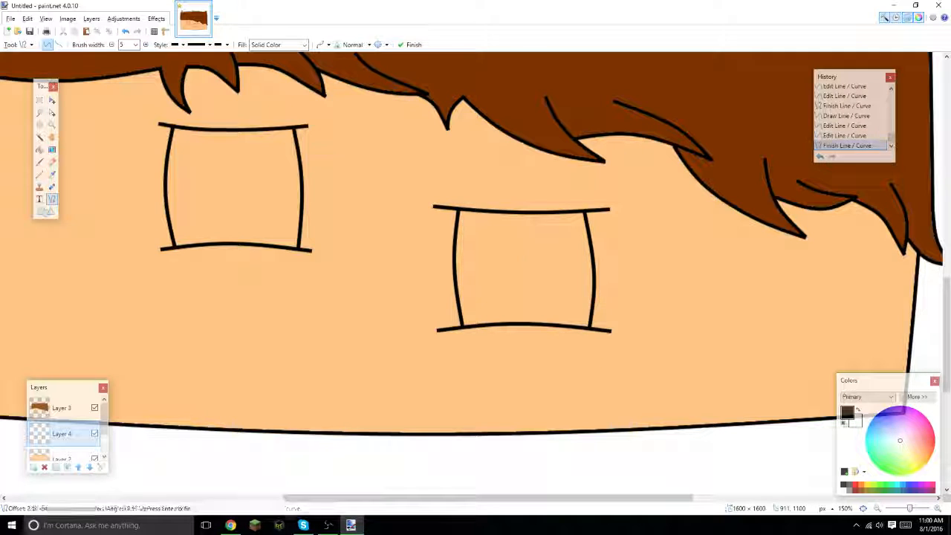
# - Select the right eye with a rectangle about 341 × 235 px, move it up and right until the selection starts at about 903, 904, and deselect
pyautogui.moveTo(909, 509); pyautogui.dragTo(904, 509)
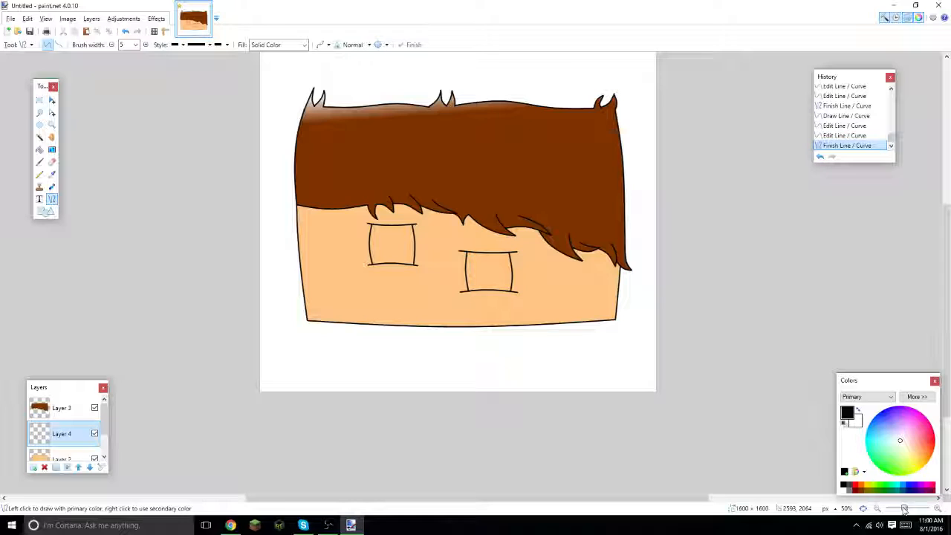
pyautogui.scroll(2, 466, 325)
pyautogui.scroll(-1, 466, 326)
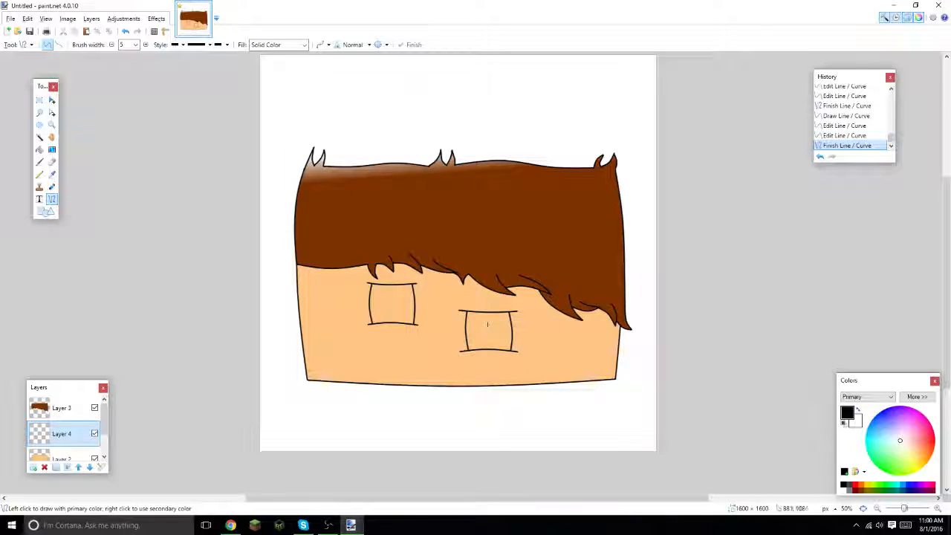
pyautogui.click(40, 101)
pyautogui.moveTo(445, 362); pyautogui.dragTo(528, 304)
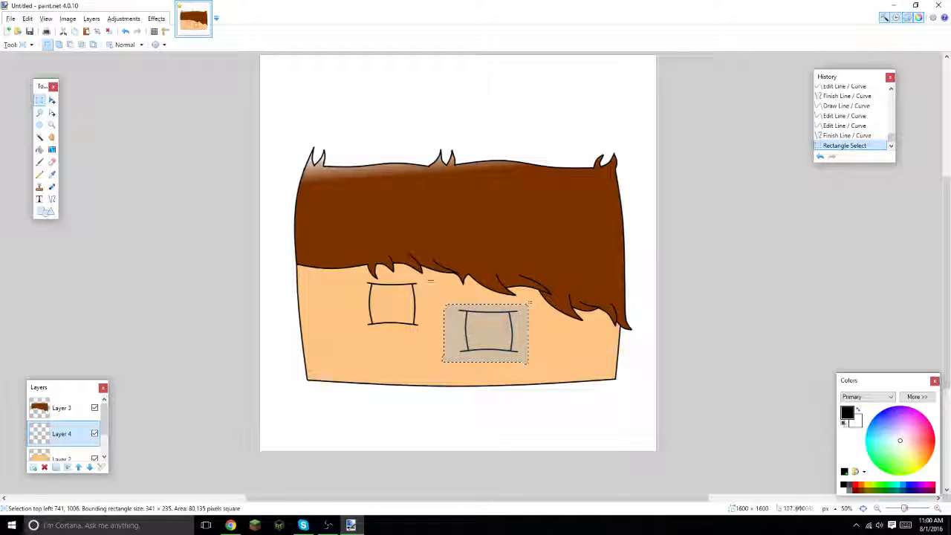
pyautogui.click(52, 99)
pyautogui.moveTo(545, 374); pyautogui.dragTo(586, 349)
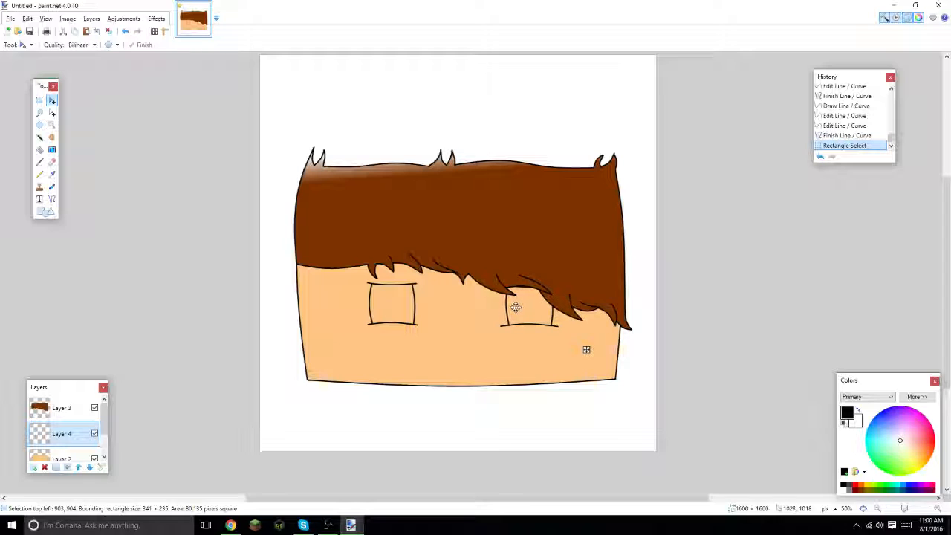
pyautogui.click(515, 306)
pyautogui.hotkey('ctrl', 'd')
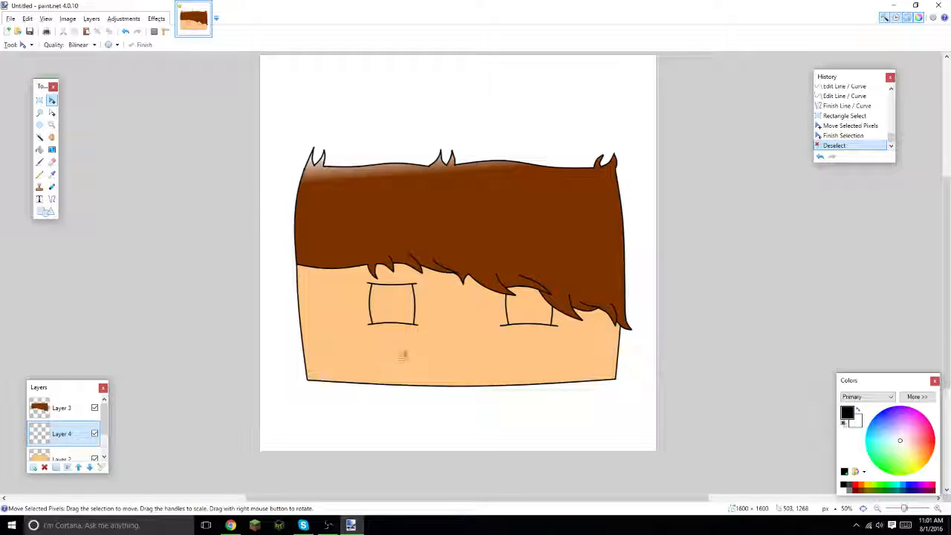
pyautogui.moveTo(904, 509); pyautogui.dragTo(909, 509)
pyautogui.moveTo(615, 499); pyautogui.dragTo(674, 499)
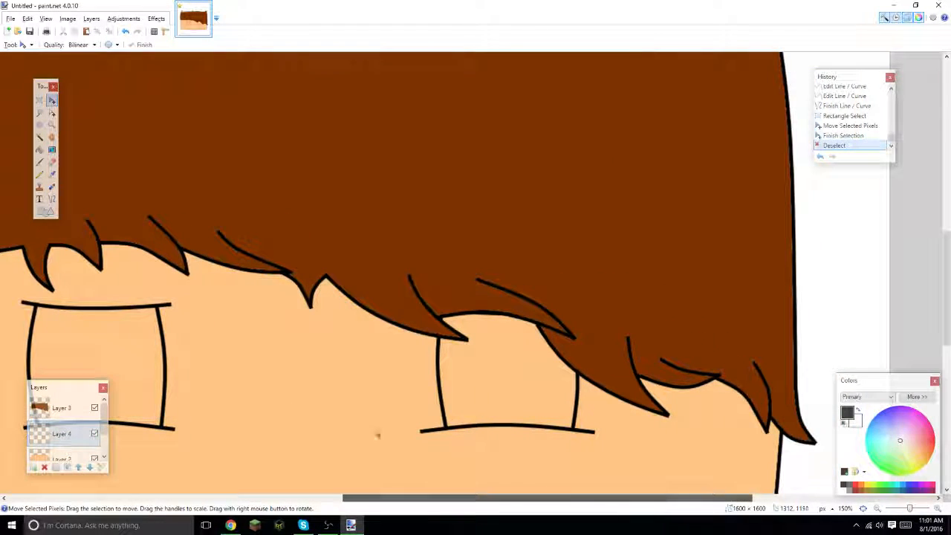
pyautogui.press('o')
pyautogui.scroll(-2, 540, 424)
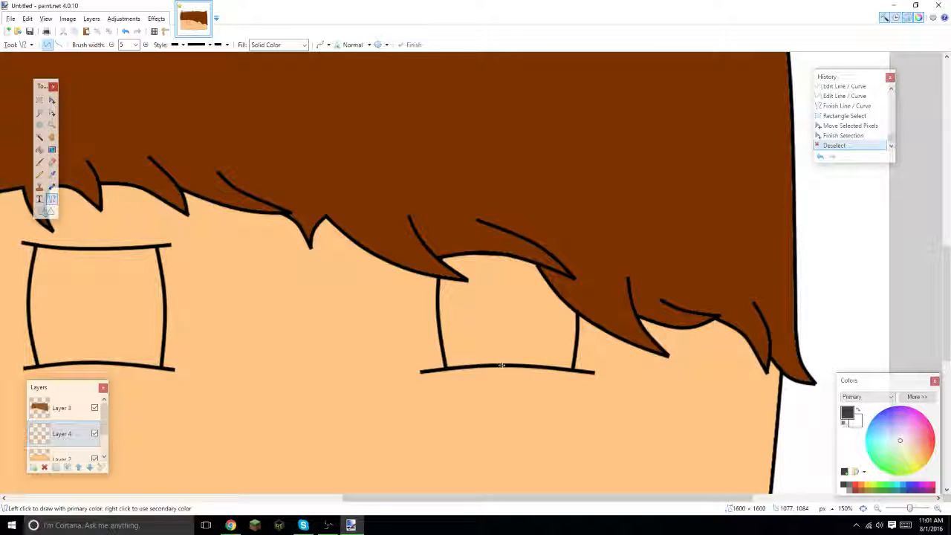
pyautogui.moveTo(499, 365)
pyautogui.mouseDown()
pyautogui.moveTo(512, 297)
pyautogui.moveTo(573, 300)
pyautogui.moveTo(575, 282)
pyautogui.mouseUp()
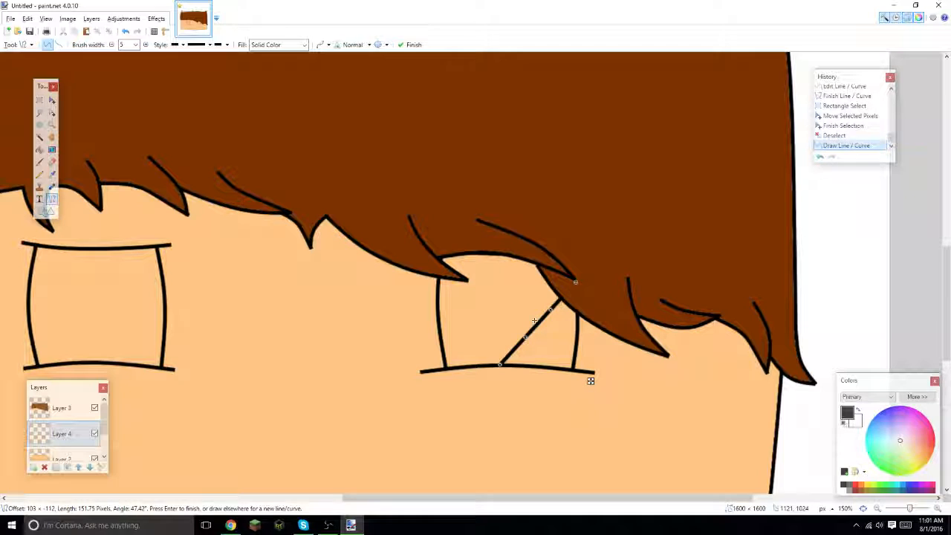
pyautogui.moveTo(546, 315); pyautogui.dragTo(529, 294)
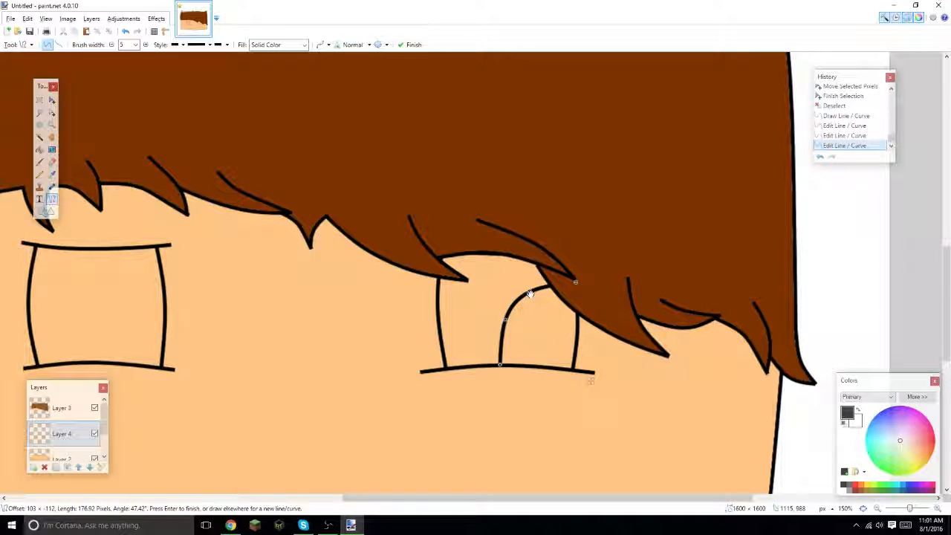
pyautogui.press('Return')
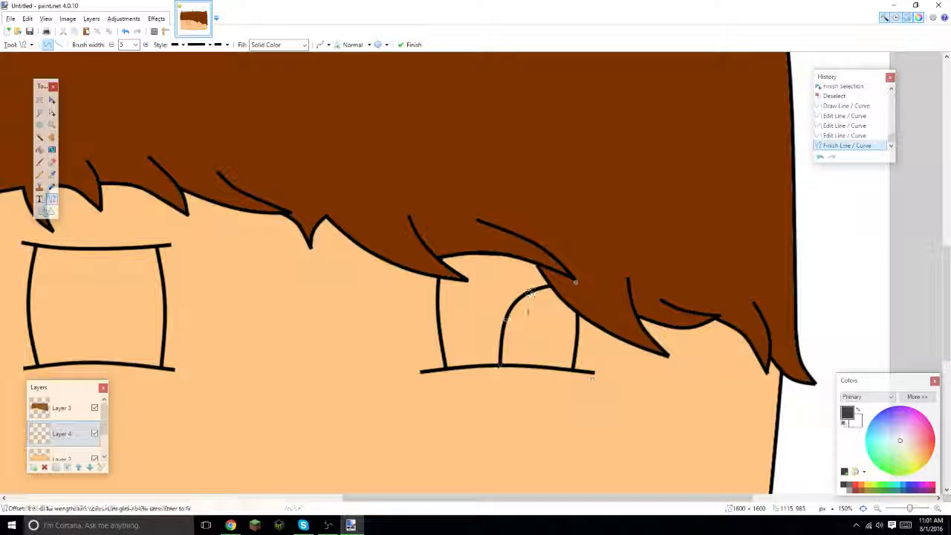
pyautogui.moveTo(622, 502); pyautogui.dragTo(500, 499)
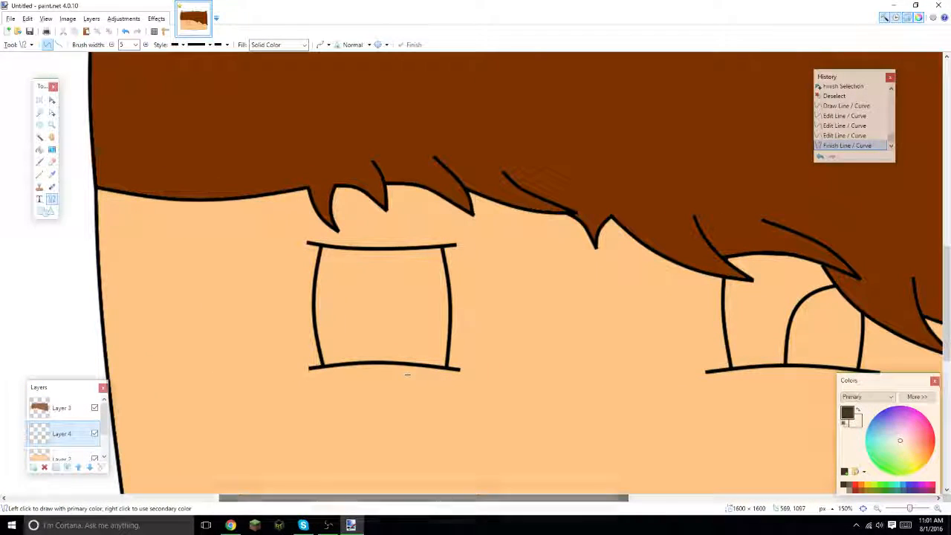
pyautogui.hotkey('ctrl', 'z')
pyautogui.hotkey('ctrl', 'z')
pyautogui.hotkey('ctrl', 'z')
pyautogui.hotkey('ctrl', 'z')
pyautogui.hotkey('ctrl', 'z')
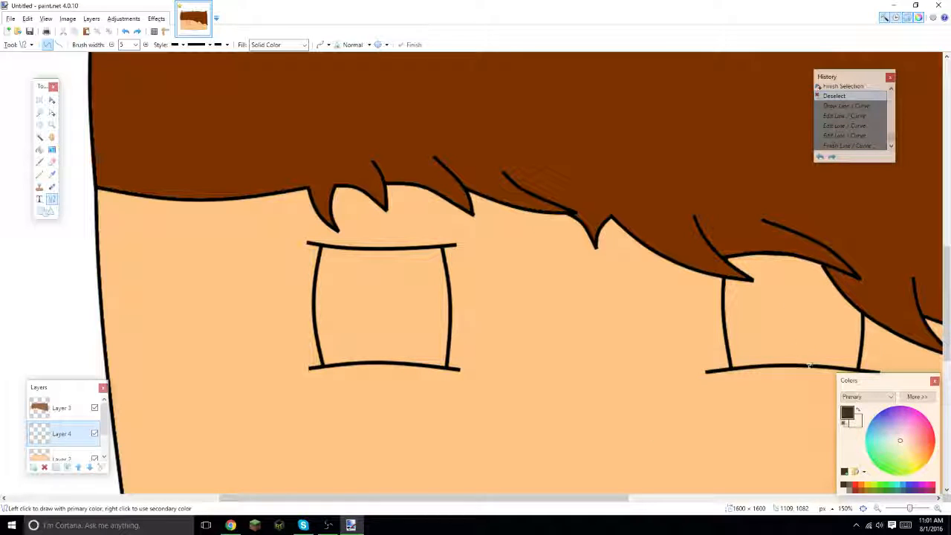
# - Draw the right eye's iris outline as a curve from just right of the bottom edge's middle up to the eye's upper-left corner
pyautogui.moveTo(808, 364)
pyautogui.mouseDown()
pyautogui.moveTo(751, 276)
pyautogui.moveTo(725, 281)
pyautogui.mouseUp()
pyautogui.moveTo(774, 332)
pyautogui.mouseDown()
pyautogui.moveTo(778, 315)
pyautogui.moveTo(754, 311)
pyautogui.moveTo(773, 291)
pyautogui.mouseUp()
pyautogui.moveTo(793, 327); pyautogui.dragTo(794, 323)
pyautogui.moveTo(774, 293); pyautogui.dragTo(728, 280)
pyautogui.press('Return')
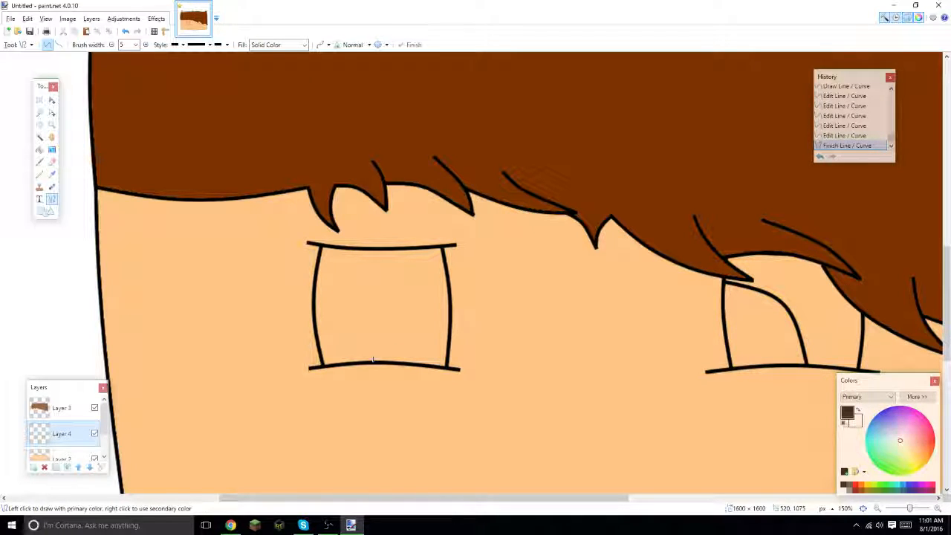
# - Draw the left eye's iris outline as a curve from the bottom edge's middle up to the upper part of its right side
pyautogui.moveTo(369, 361)
pyautogui.mouseDown()
pyautogui.moveTo(409, 308)
pyautogui.moveTo(450, 277)
pyautogui.moveTo(412, 295)
pyautogui.mouseUp()
pyautogui.moveTo(395, 336); pyautogui.dragTo(381, 314)
pyautogui.press('Return')
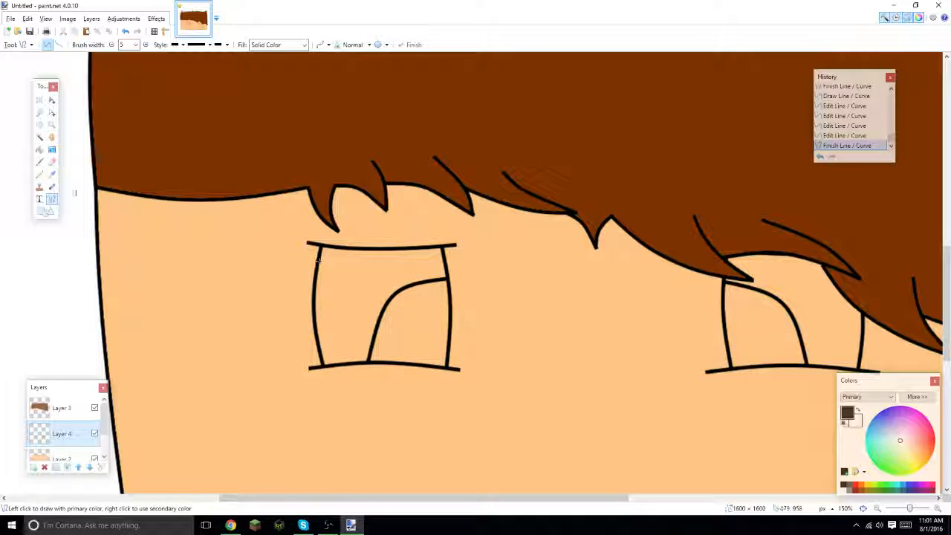
# - Select the left eye's area outside the iris curve with the Magic Wand and fill it with white
pyautogui.click(40, 138)
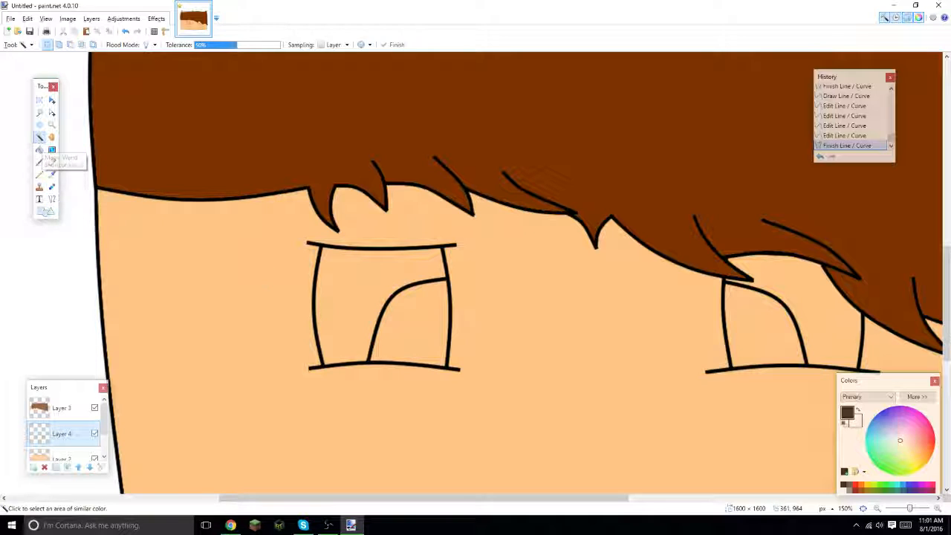
pyautogui.click(361, 286)
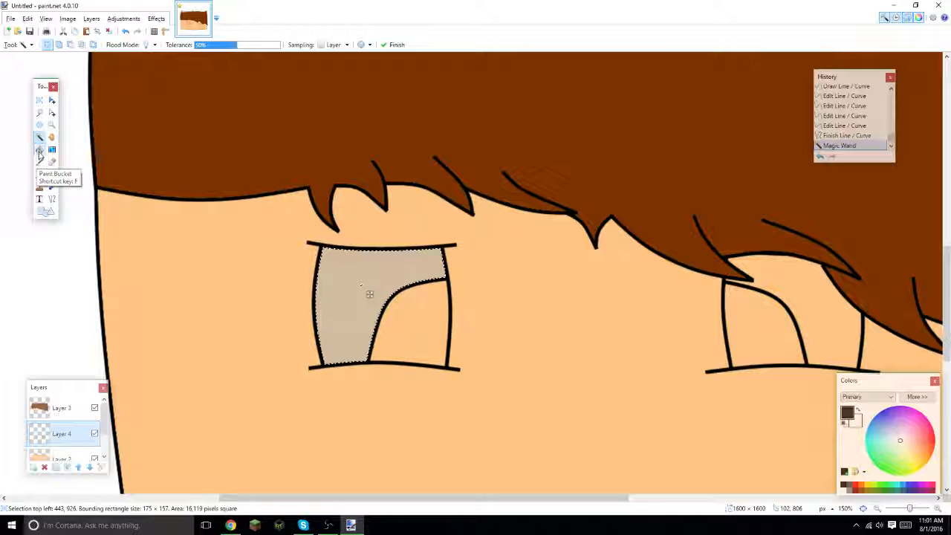
pyautogui.click(40, 153)
pyautogui.click(844, 471)
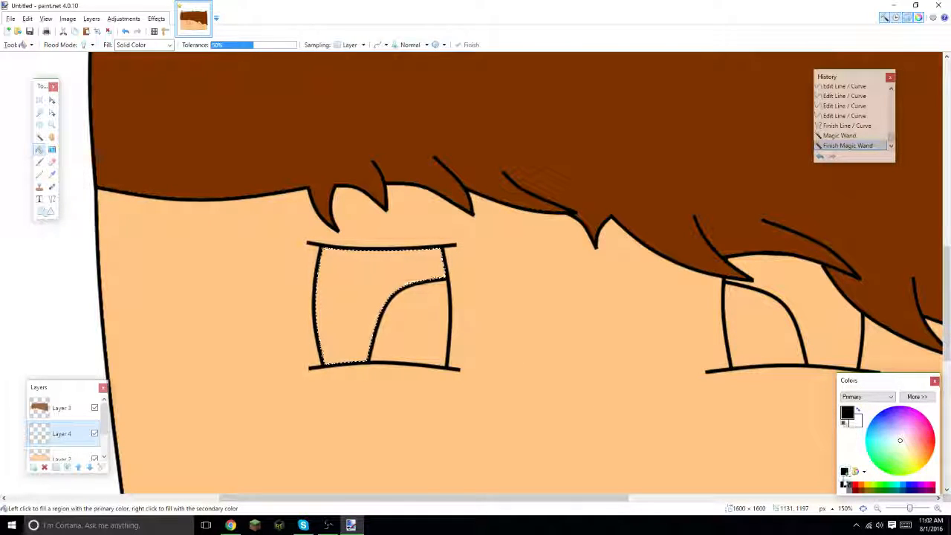
pyautogui.click(844, 490)
pyautogui.click(369, 283)
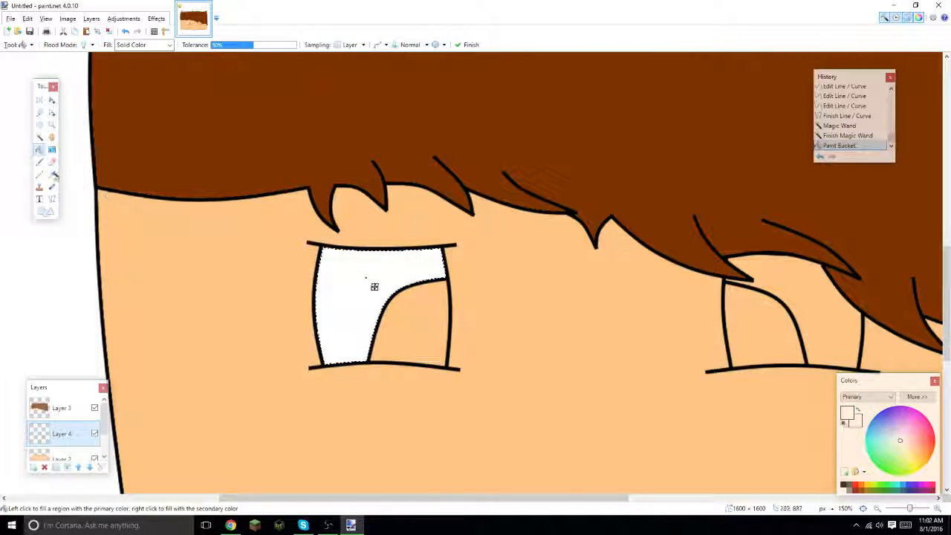
pyautogui.click(39, 137)
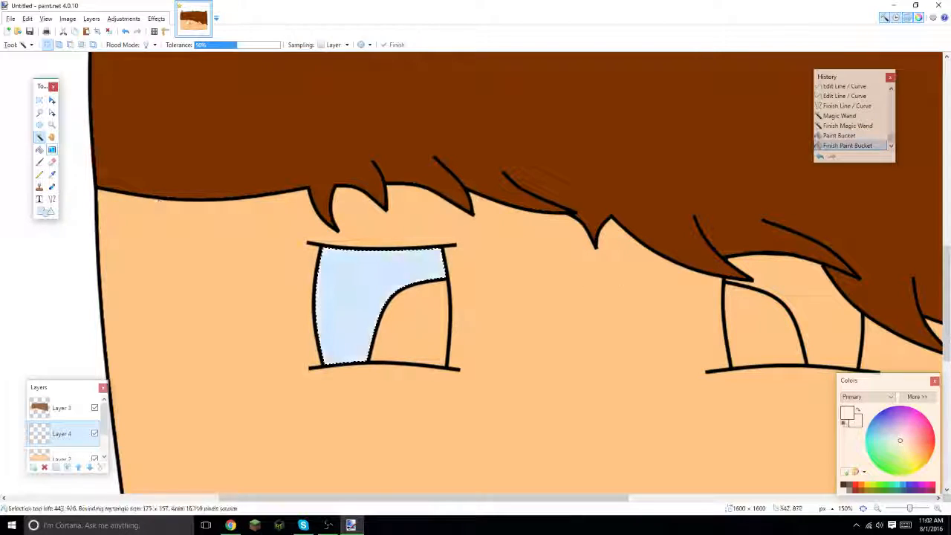
# - Select the right eye's area outside the iris curve with the Magic Wand and fill it with white
pyautogui.click(811, 296)
pyautogui.click(39, 149)
pyautogui.click(818, 283)
# - Select the left eye's iris area with the Magic Wand and fill it with bright green
pyautogui.click(39, 137)
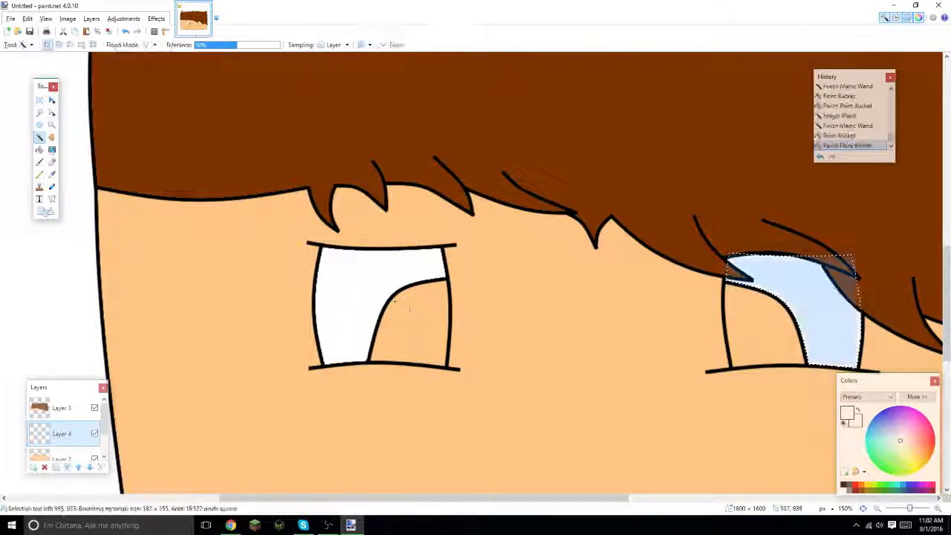
pyautogui.click(409, 318)
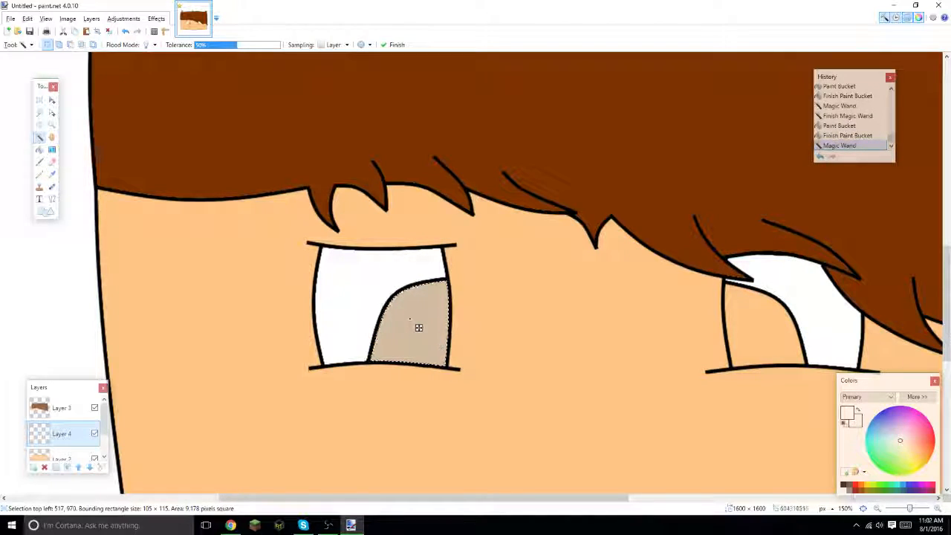
pyautogui.click(879, 486)
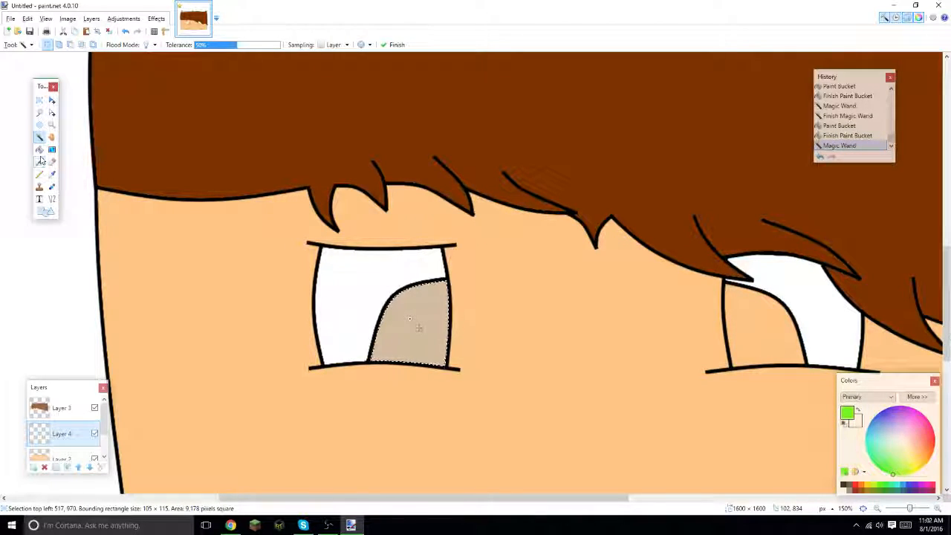
pyautogui.click(39, 149)
pyautogui.click(409, 333)
# - Select the right eye's iris area with the Magic Wand, fill it with the same bright green, and deselect
pyautogui.press('s')
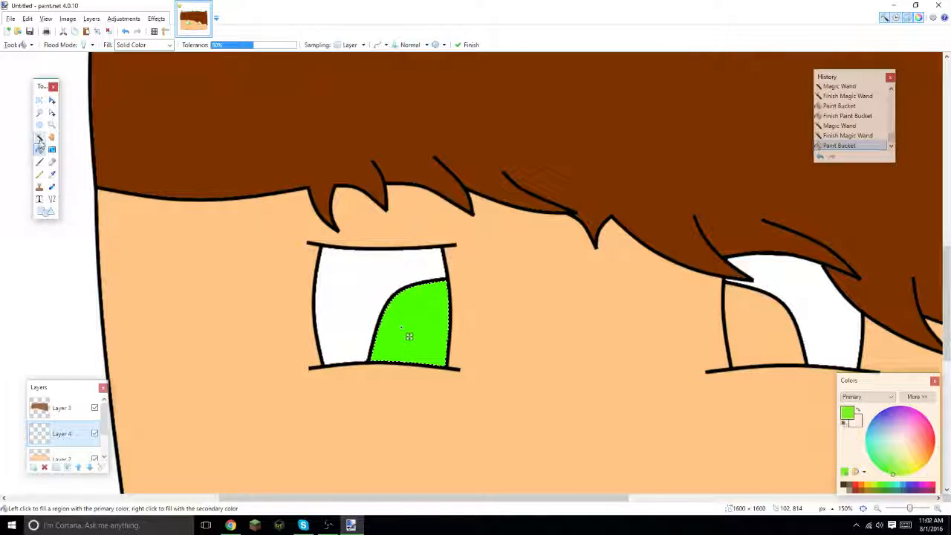
pyautogui.click(773, 341)
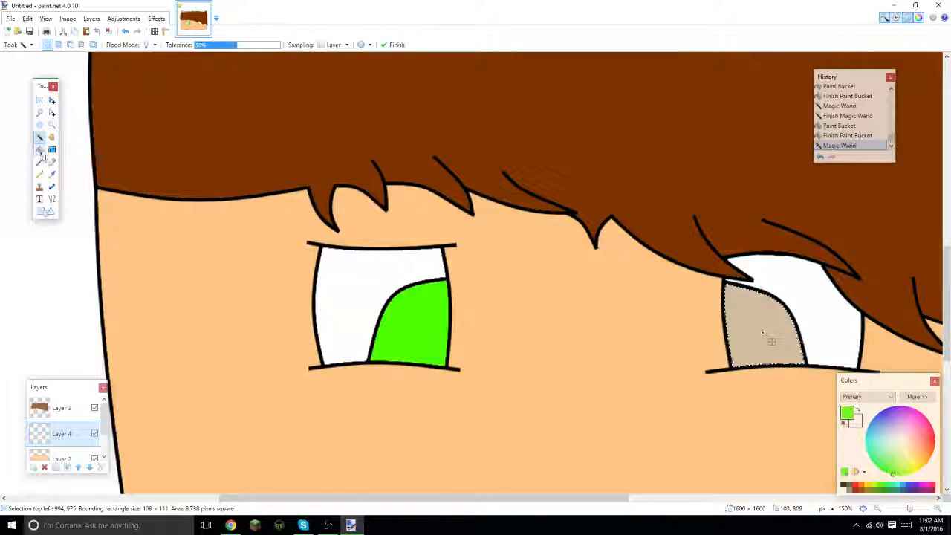
pyautogui.click(39, 150)
pyautogui.click(747, 321)
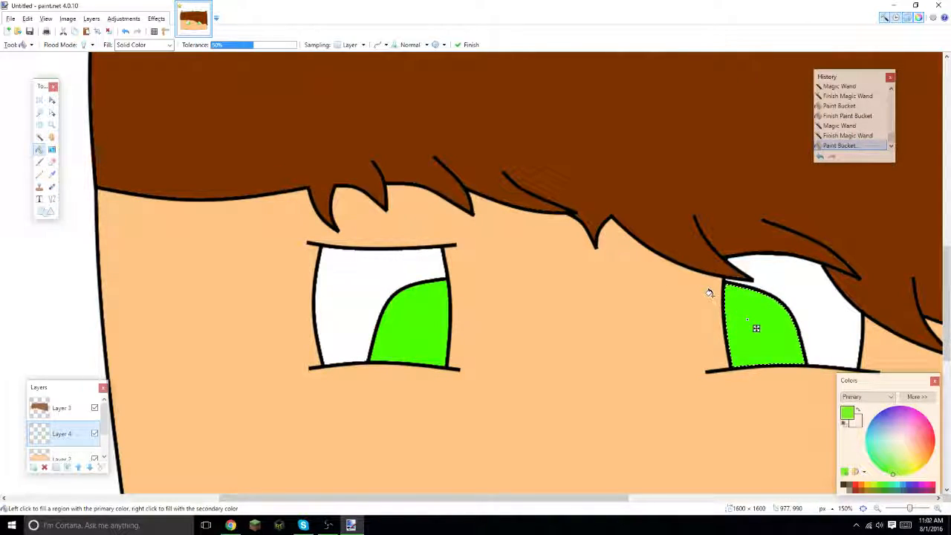
pyautogui.hotkey('ctrl', 'd')
# - Select both eyes with a rectangle about 963 × 227 px, enlarge it to about 1225 × 379 px starting at 242, 790, and deselect
pyautogui.moveTo(909, 508)
pyautogui.mouseDown()
pyautogui.moveTo(895, 508)
pyautogui.moveTo(904, 509)
pyautogui.mouseUp()
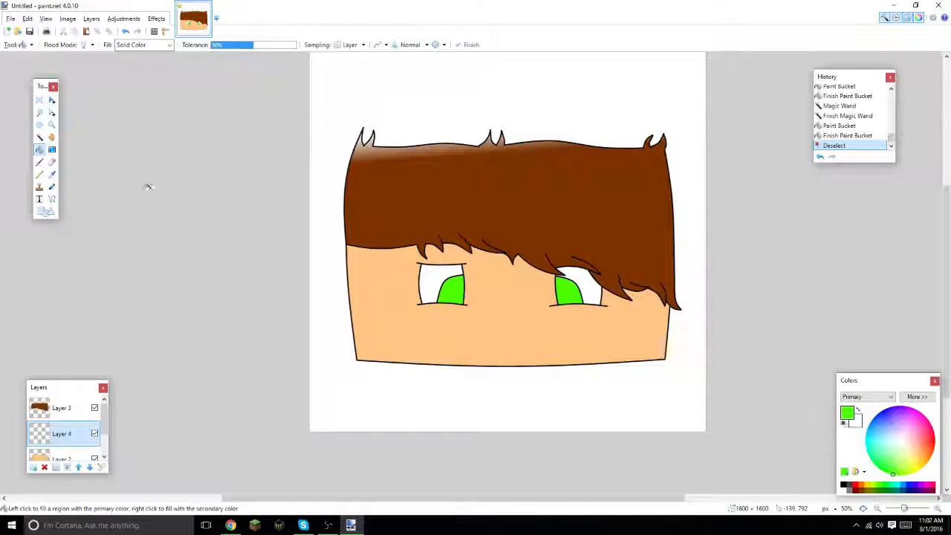
pyautogui.moveTo(490, 499); pyautogui.dragTo(499, 498)
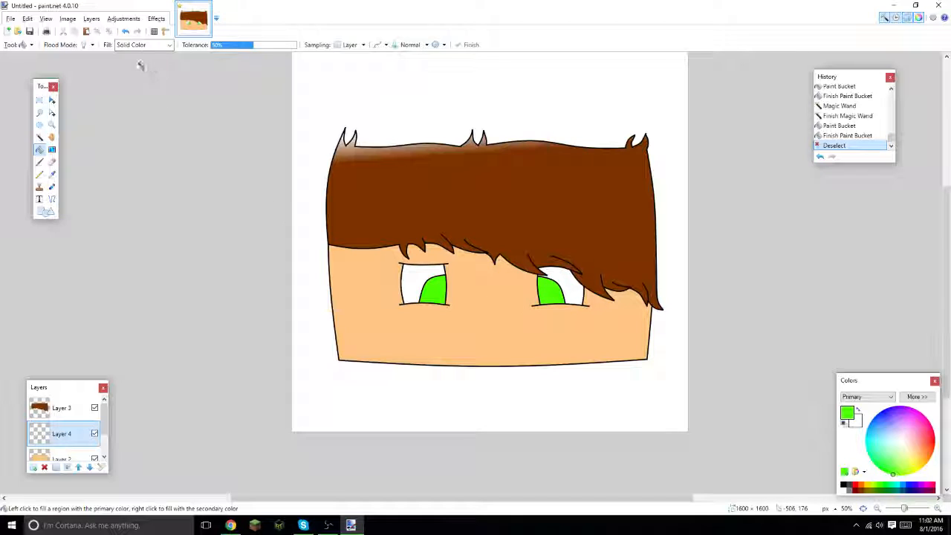
pyautogui.click(40, 100)
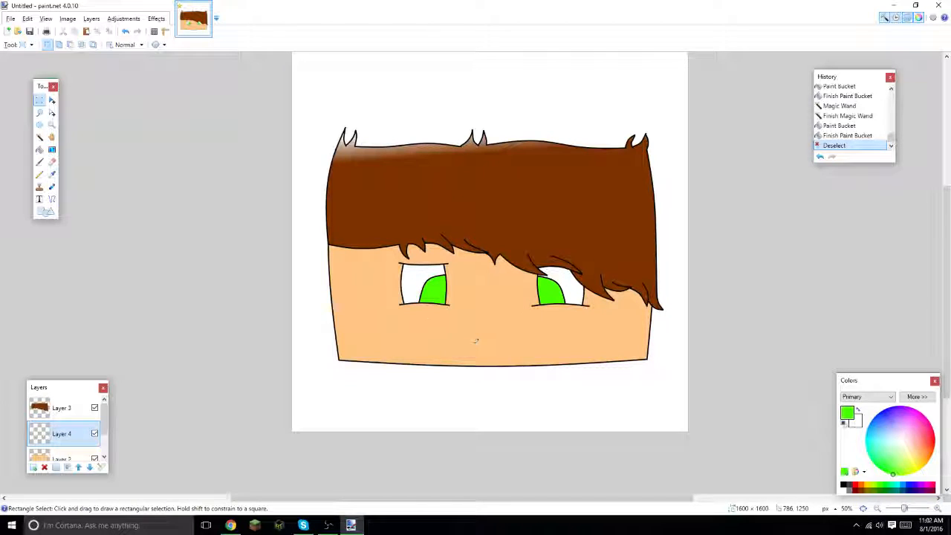
pyautogui.moveTo(387, 305); pyautogui.dragTo(625, 251)
pyautogui.click(51, 100)
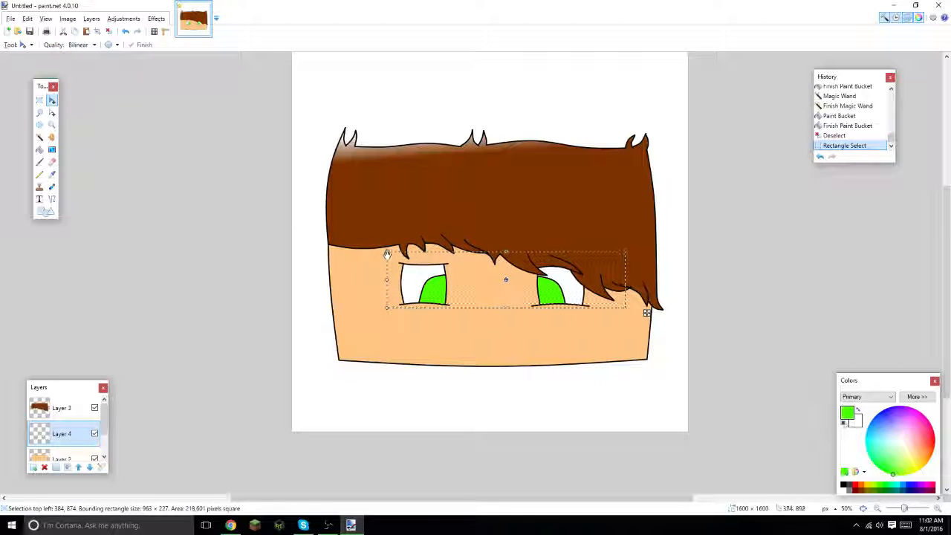
pyautogui.moveTo(386, 252); pyautogui.dragTo(378, 229)
pyautogui.moveTo(360, 195); pyautogui.dragTo(323, 193)
pyautogui.moveTo(450, 260); pyautogui.dragTo(530, 262)
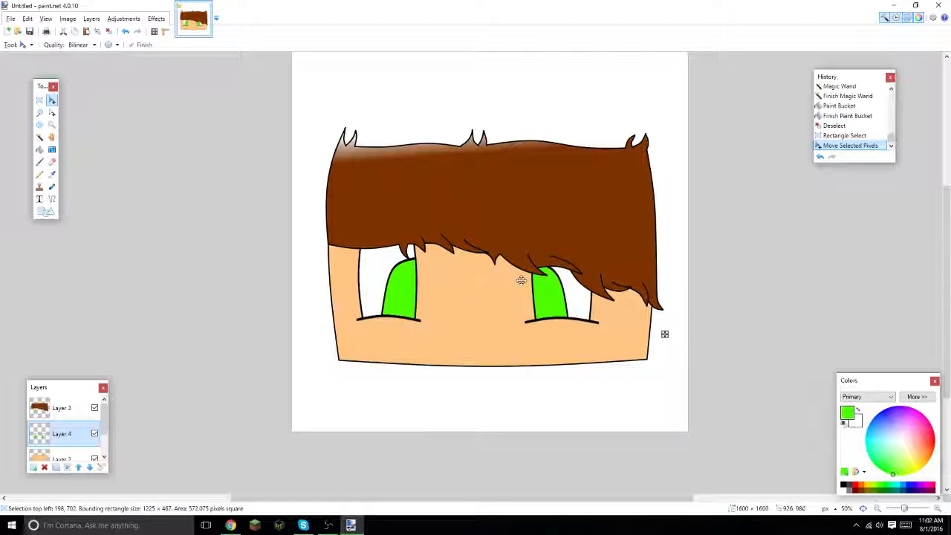
pyautogui.moveTo(491, 212); pyautogui.dragTo(490, 236)
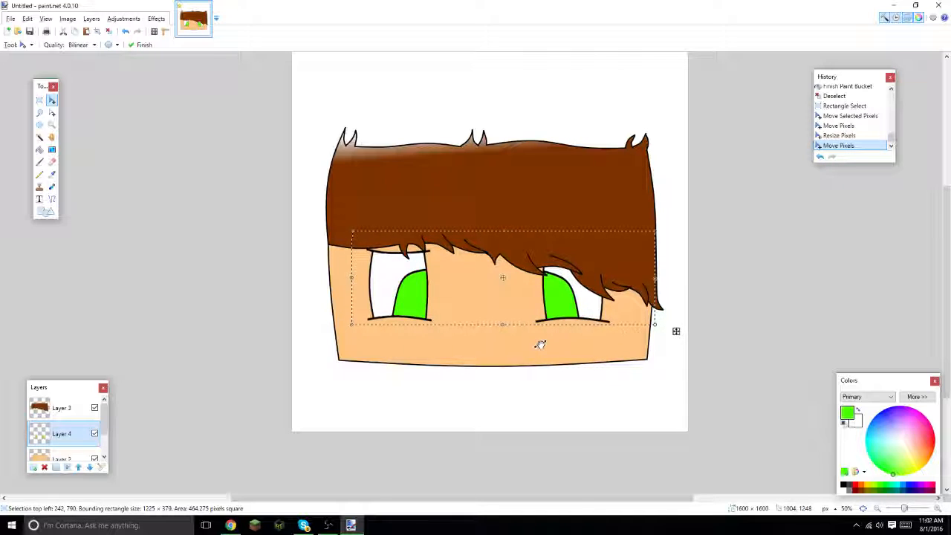
pyautogui.hotkey('ctrl', 'd')
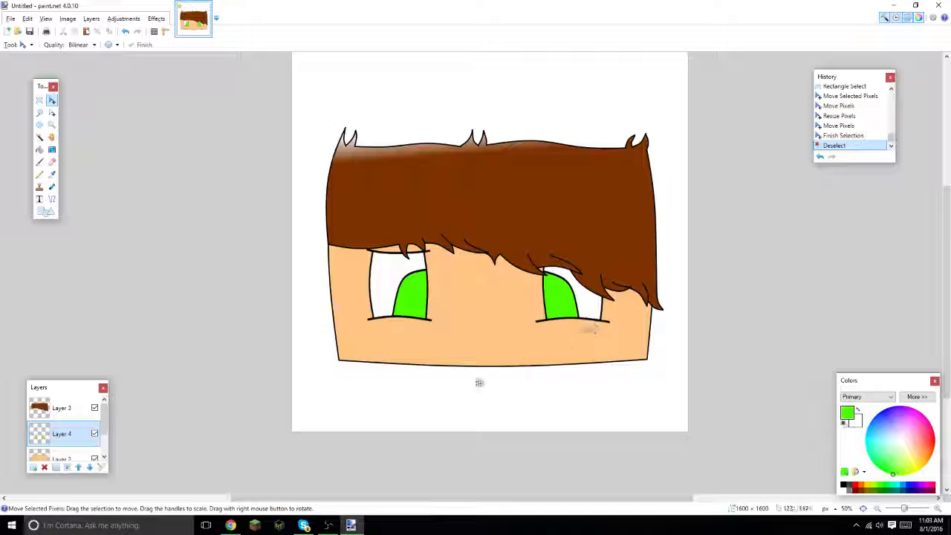
# - Choose the Line / Curve tool and add a new layer above the hair layer, Layer 3
pyautogui.click(51, 199)
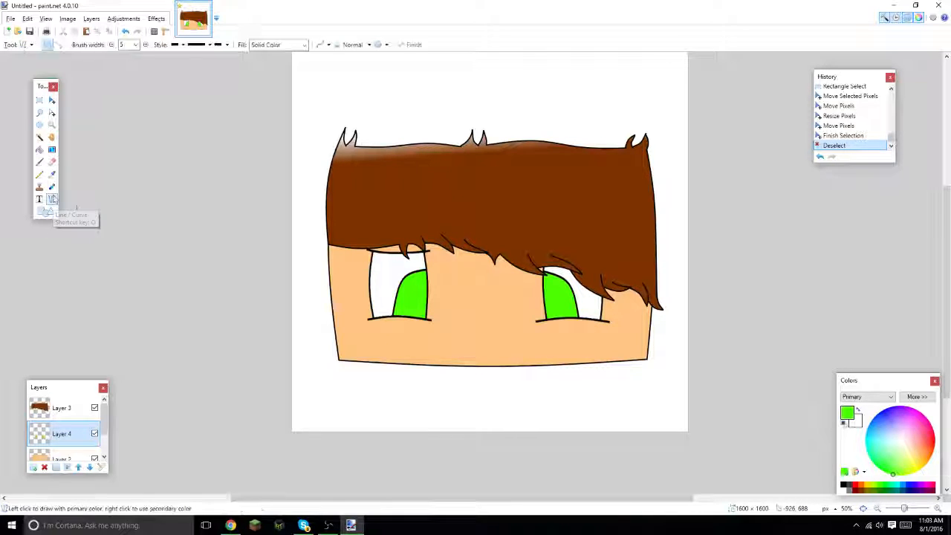
pyautogui.moveTo(904, 509); pyautogui.dragTo(910, 510)
pyautogui.moveTo(648, 496); pyautogui.dragTo(489, 497)
pyautogui.scroll(-3, 490, 372)
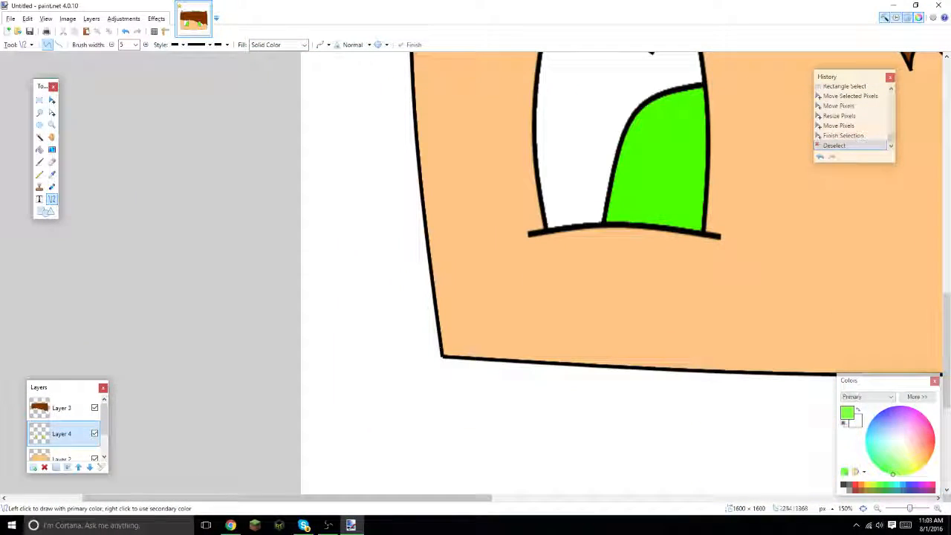
pyautogui.click(61, 408)
pyautogui.click(33, 467)
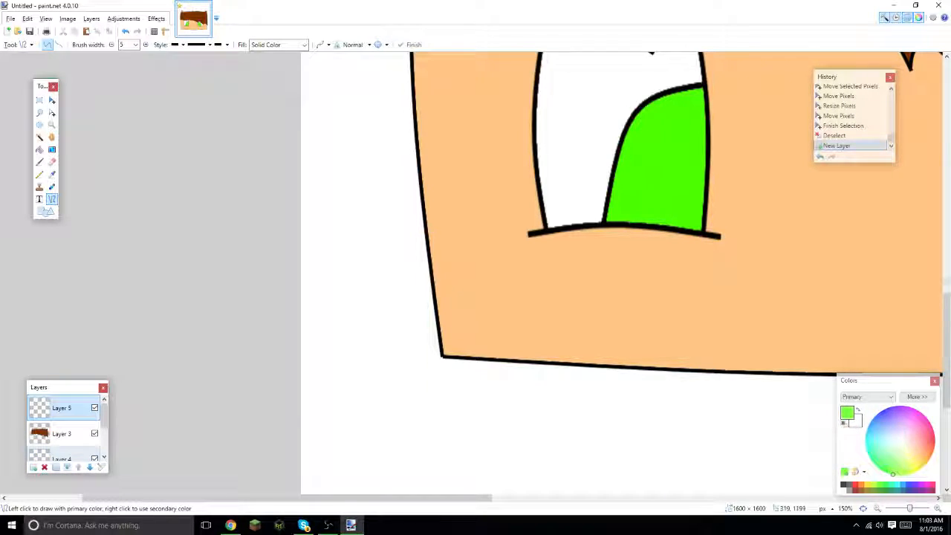
# - Draw a black shoulder curve about 239 px long from the head's lower left side down past the canvas's left edge
pyautogui.scroll(2, 527, 297)
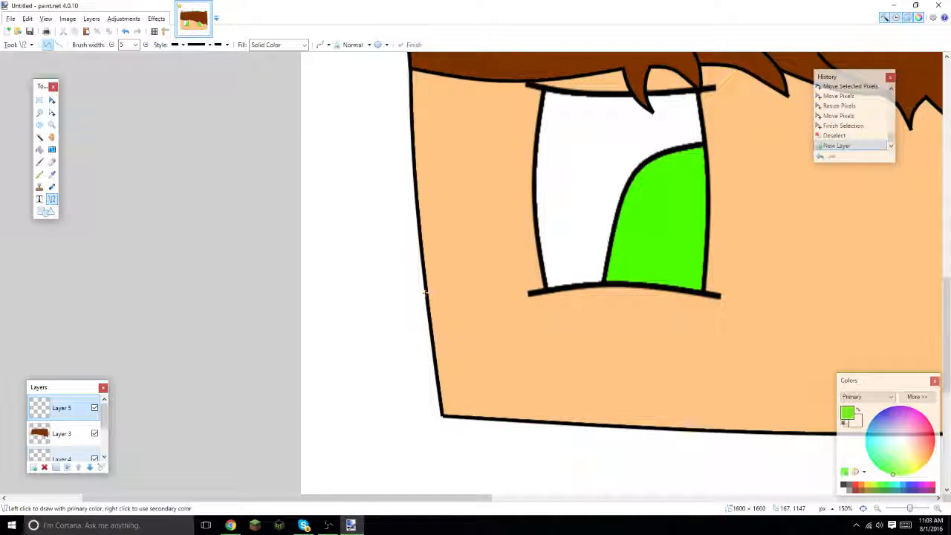
pyautogui.moveTo(427, 292)
pyautogui.mouseDown()
pyautogui.moveTo(352, 304)
pyautogui.moveTo(279, 381)
pyautogui.mouseUp()
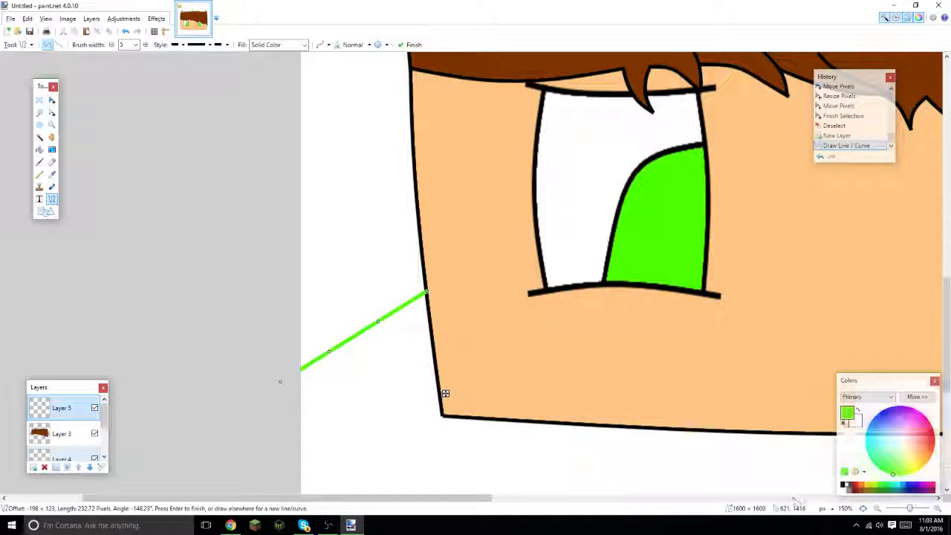
pyautogui.click(844, 485)
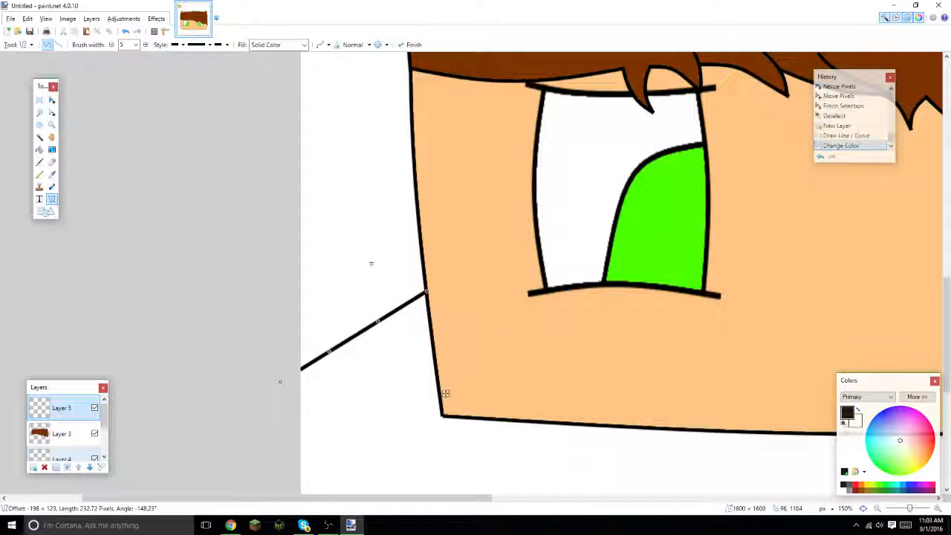
pyautogui.moveTo(377, 325); pyautogui.dragTo(326, 339)
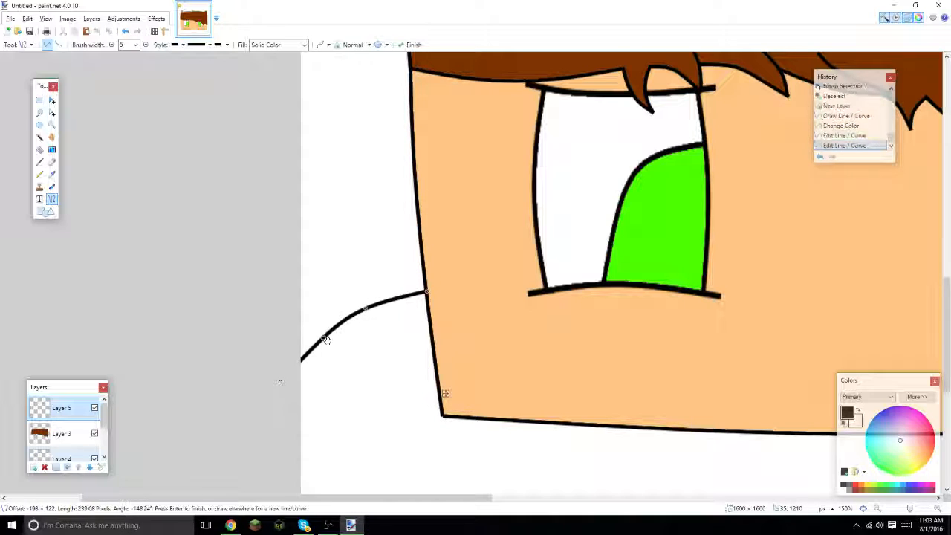
pyautogui.click(387, 410)
# - Draw a matching shoulder curve about 241 px long from the head's lower right side down past the canvas's right edge
pyautogui.moveTo(419, 497); pyautogui.dragTo(781, 512)
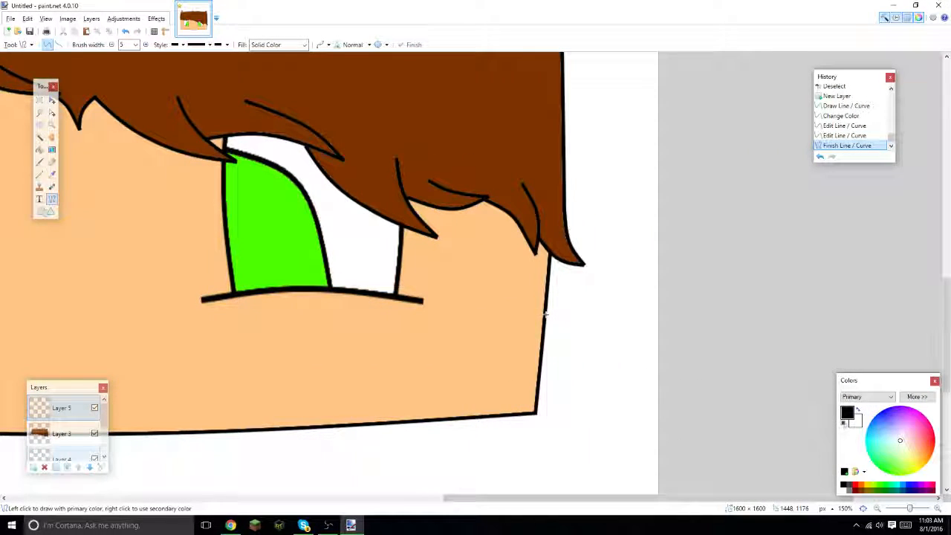
pyautogui.moveTo(545, 312); pyautogui.dragTo(715, 403)
pyautogui.moveTo(600, 327); pyautogui.dragTo(602, 328)
pyautogui.moveTo(646, 366); pyautogui.dragTo(654, 359)
pyautogui.moveTo(599, 332); pyautogui.dragTo(602, 328)
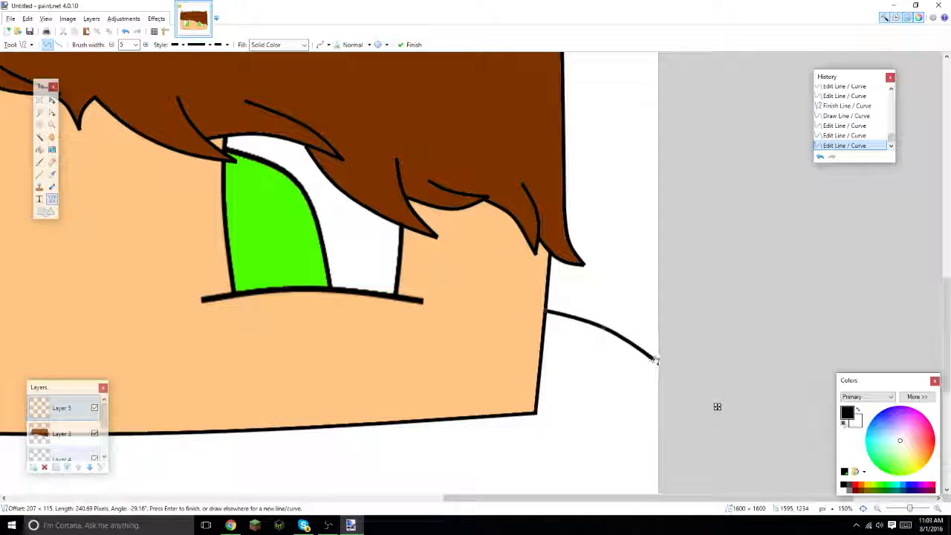
pyautogui.press('Return')
# - Draw the body's left side as an outward-bowed curve from the chin line's left part down past the canvas's bottom edge
pyautogui.moveTo(563, 499); pyautogui.dragTo(368, 495)
pyautogui.scroll(-3, 318, 128)
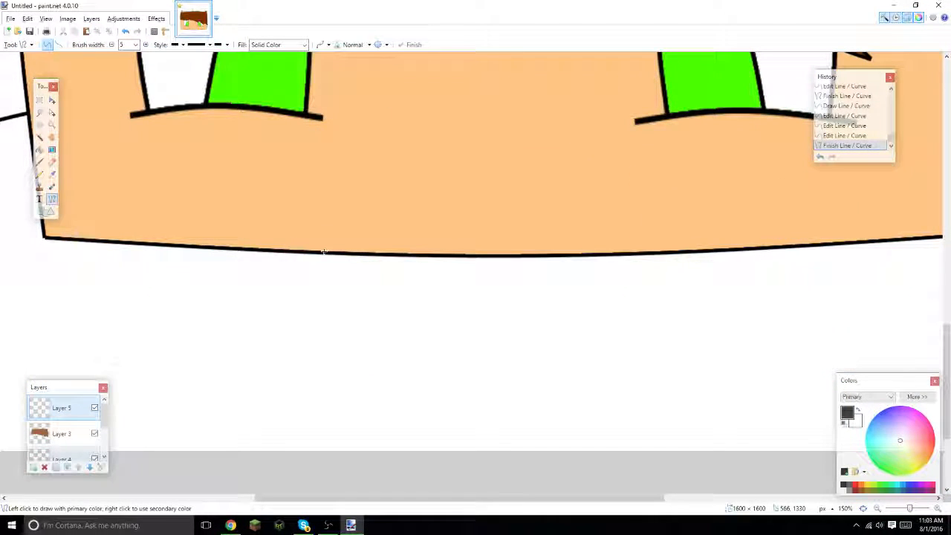
pyautogui.moveTo(324, 253)
pyautogui.mouseDown()
pyautogui.moveTo(263, 441)
pyautogui.moveTo(235, 479)
pyautogui.mouseUp()
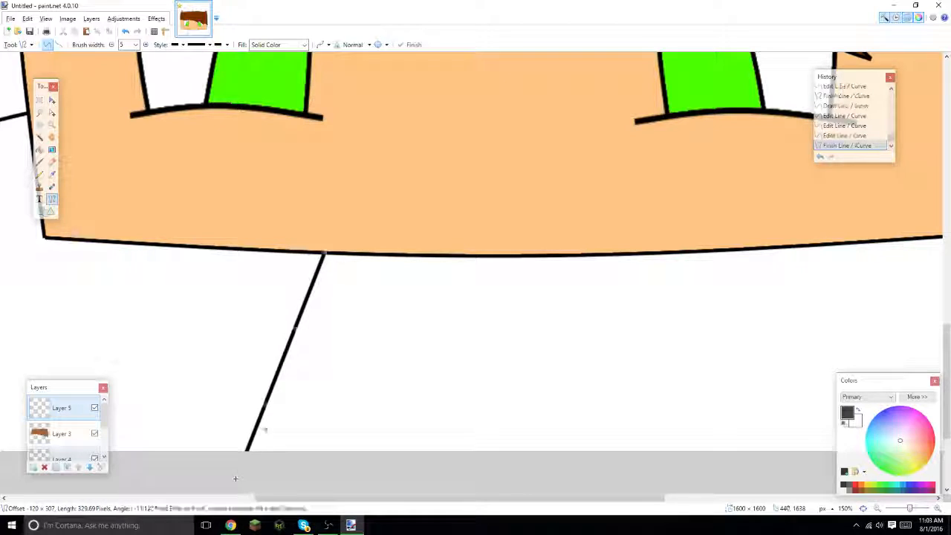
pyautogui.moveTo(298, 327); pyautogui.dragTo(279, 324)
pyautogui.moveTo(265, 404); pyautogui.dragTo(255, 404)
pyautogui.press('Return')
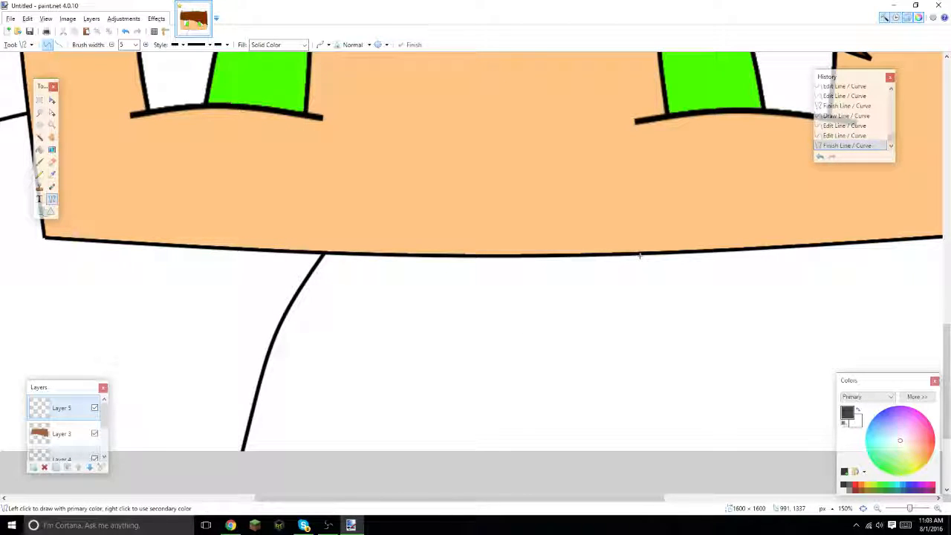
pyautogui.moveTo(642, 253); pyautogui.dragTo(724, 490)
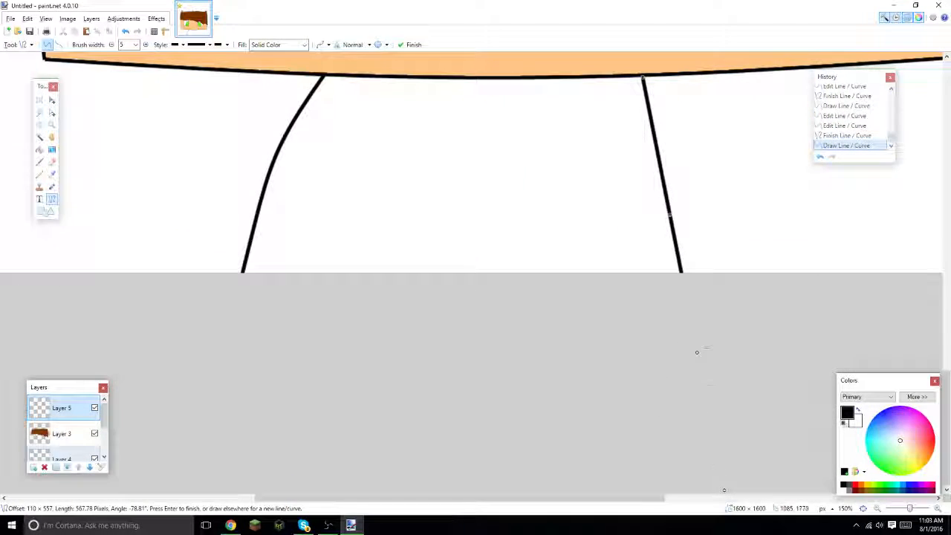
pyautogui.moveTo(671, 235); pyautogui.dragTo(667, 162)
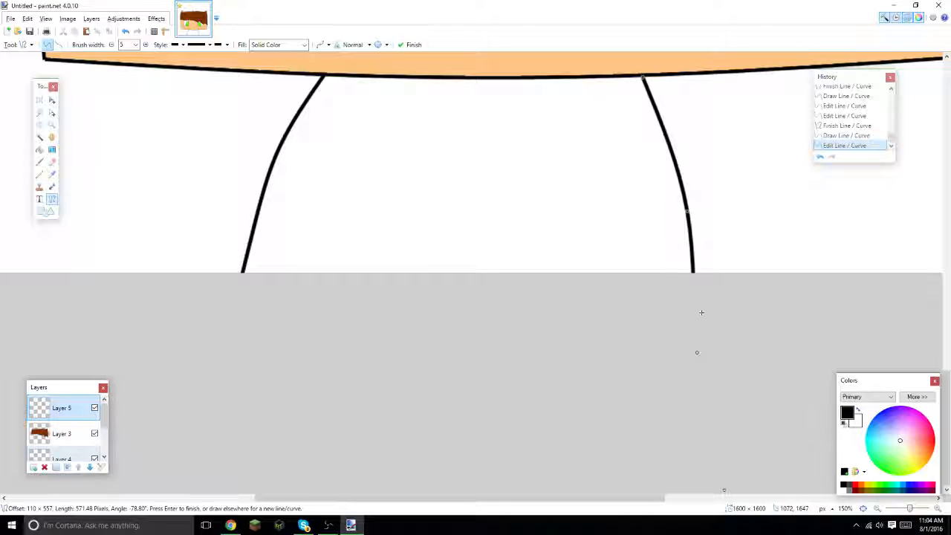
pyautogui.scroll(1, 701, 312)
pyautogui.moveTo(685, 263); pyautogui.dragTo(676, 234)
pyautogui.hotkey('ctrl', 'z')
pyautogui.hotkey('ctrl', 'z')
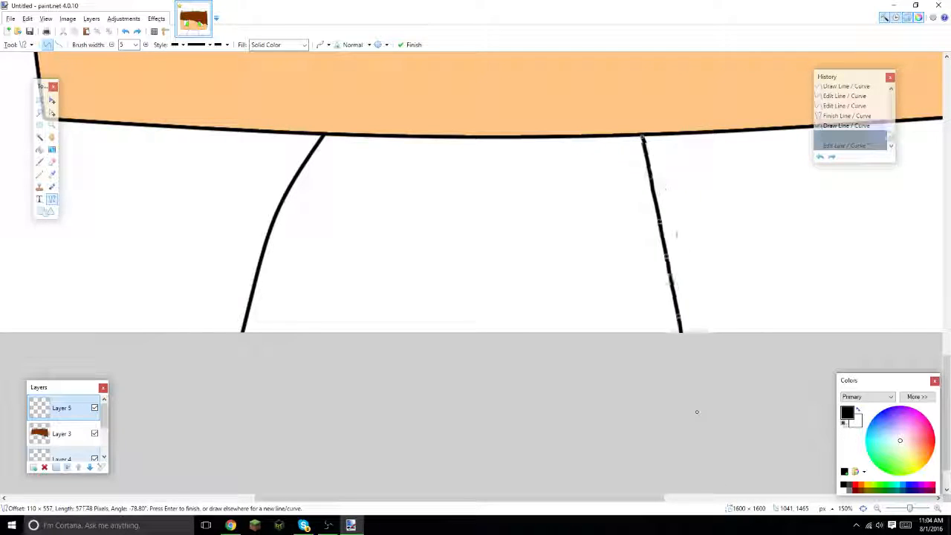
pyautogui.hotkey('ctrl', 'z')
# - Draw the body's right side as an outward-bowed curve about 340 px long from the chin line past the canvas's bottom edge
pyautogui.moveTo(640, 135); pyautogui.dragTo(736, 502)
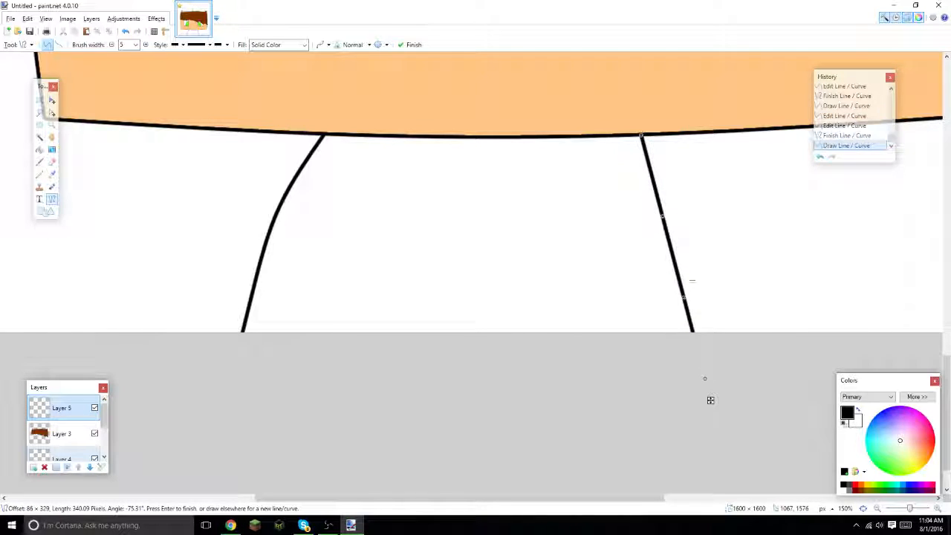
pyautogui.moveTo(662, 216); pyautogui.dragTo(672, 207)
pyautogui.press('Return')
# - Draw the mouth between and below the eyes as a curve about 214 px long, nearly flat with its right end turned up
pyautogui.scroll(5, 584, 175)
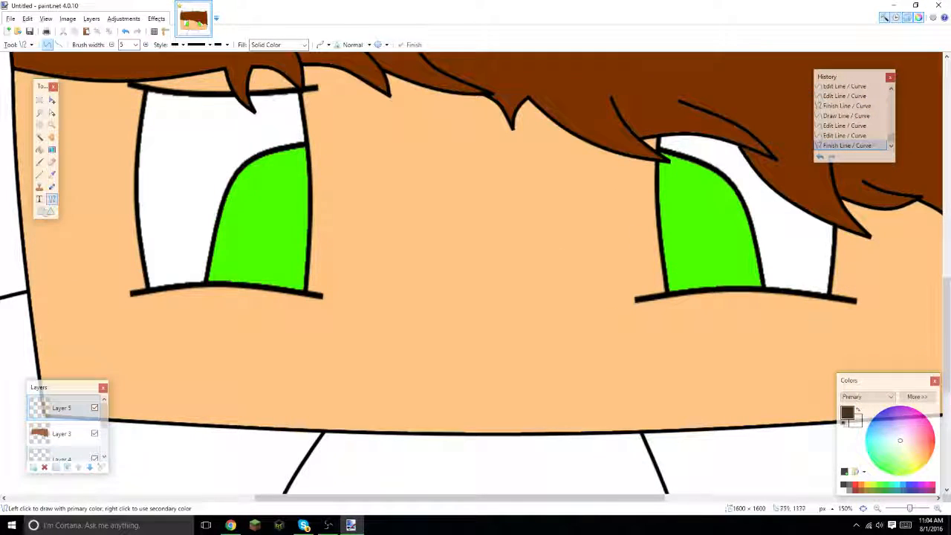
pyautogui.scroll(-1, 431, 309)
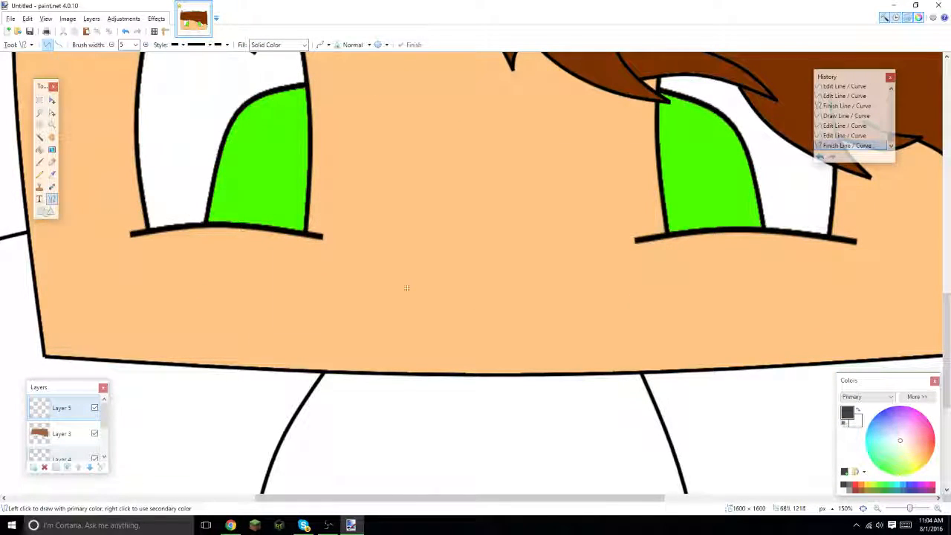
pyautogui.moveTo(396, 298)
pyautogui.mouseDown()
pyautogui.moveTo(555, 297)
pyautogui.moveTo(555, 324)
pyautogui.mouseUp()
pyautogui.moveTo(504, 299); pyautogui.dragTo(513, 298)
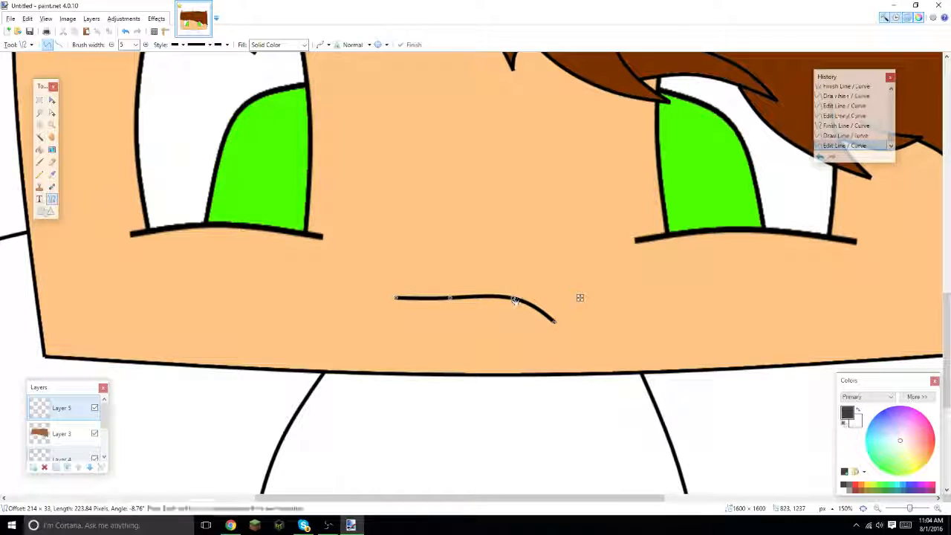
pyautogui.moveTo(558, 323); pyautogui.dragTo(524, 301)
pyautogui.moveTo(395, 297)
pyautogui.mouseDown()
pyautogui.moveTo(411, 280)
pyautogui.moveTo(403, 297)
pyautogui.moveTo(450, 302)
pyautogui.moveTo(407, 298)
pyautogui.mouseUp()
pyautogui.moveTo(557, 285); pyautogui.dragTo(554, 280)
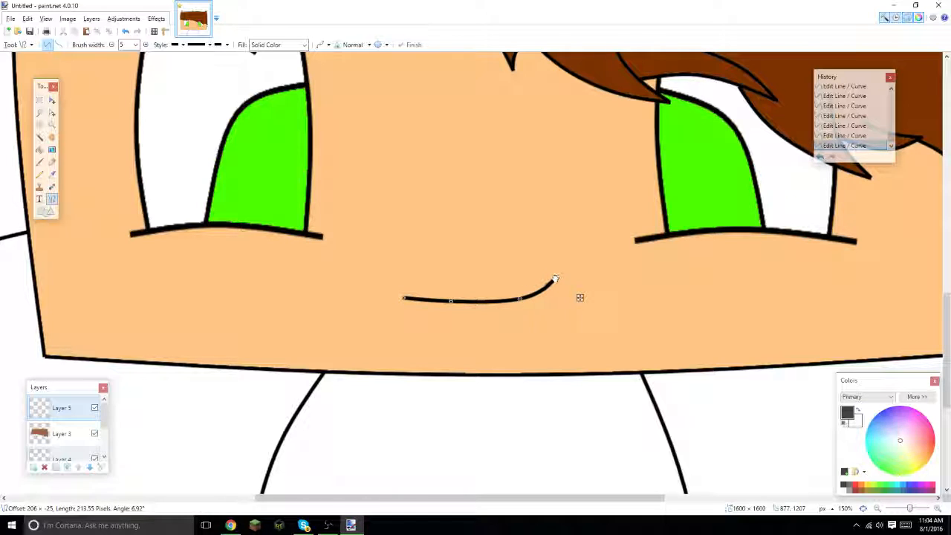
pyautogui.press('Return')
pyautogui.moveTo(909, 509); pyautogui.dragTo(906, 511)
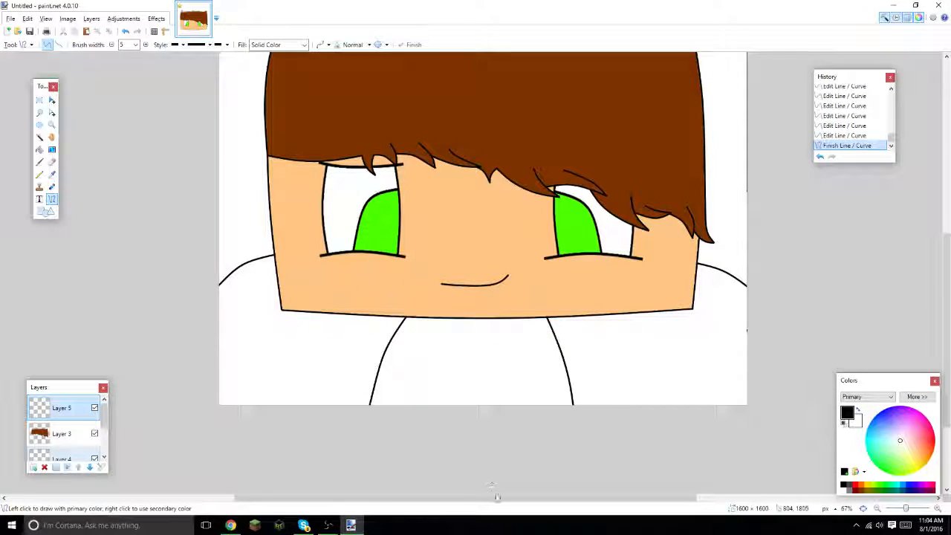
pyautogui.moveTo(495, 496); pyautogui.dragTo(456, 496)
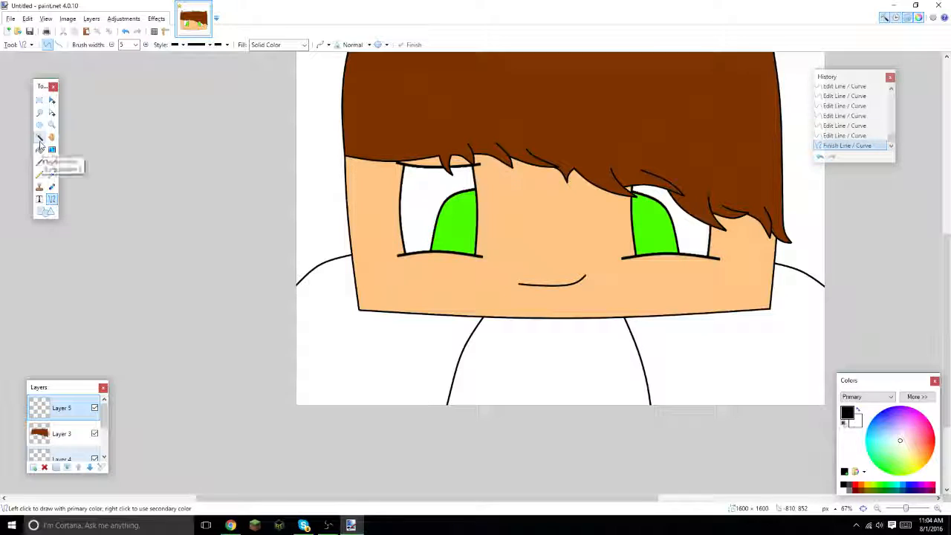
pyautogui.click(39, 138)
pyautogui.click(409, 380)
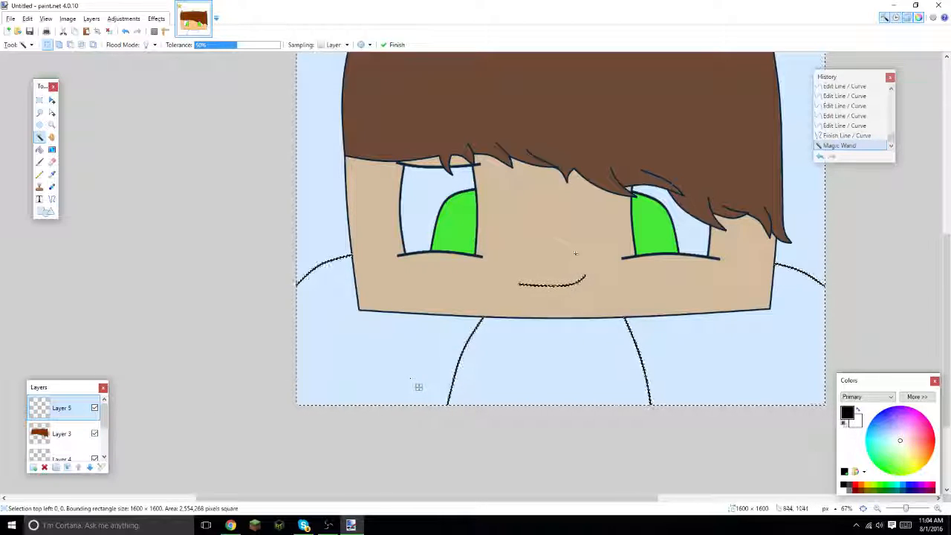
pyautogui.moveTo(222, 44); pyautogui.dragTo(159, 51)
pyautogui.click(231, 48)
pyautogui.moveTo(231, 48); pyautogui.dragTo(239, 49)
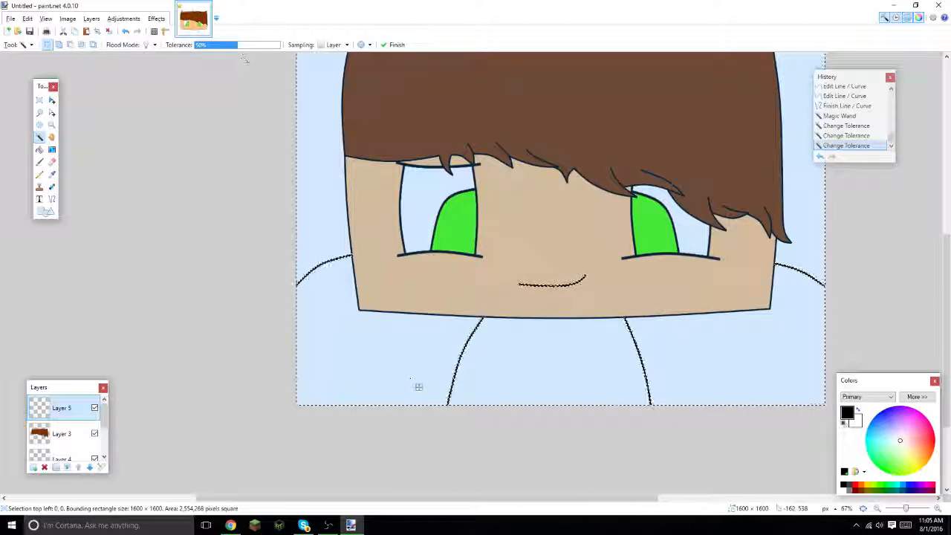
pyautogui.hotkey('ctrl', 'd')
pyautogui.scroll(-1, 683, 361)
pyautogui.scroll(5, 594, 349)
pyautogui.scroll(-5, 524, 341)
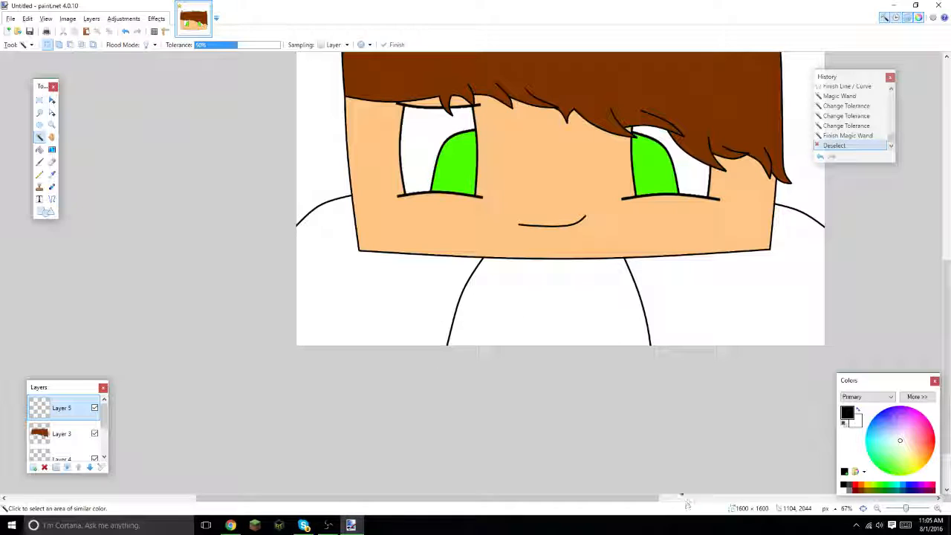
pyautogui.scroll(-1, 464, 319)
pyautogui.scroll(2, 605, 396)
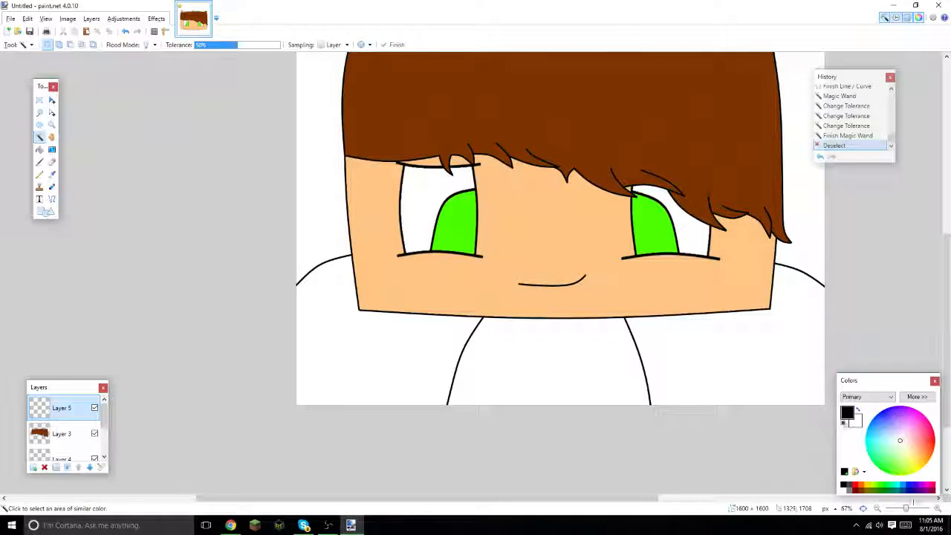
pyautogui.hscroll(-2, 557, 507)
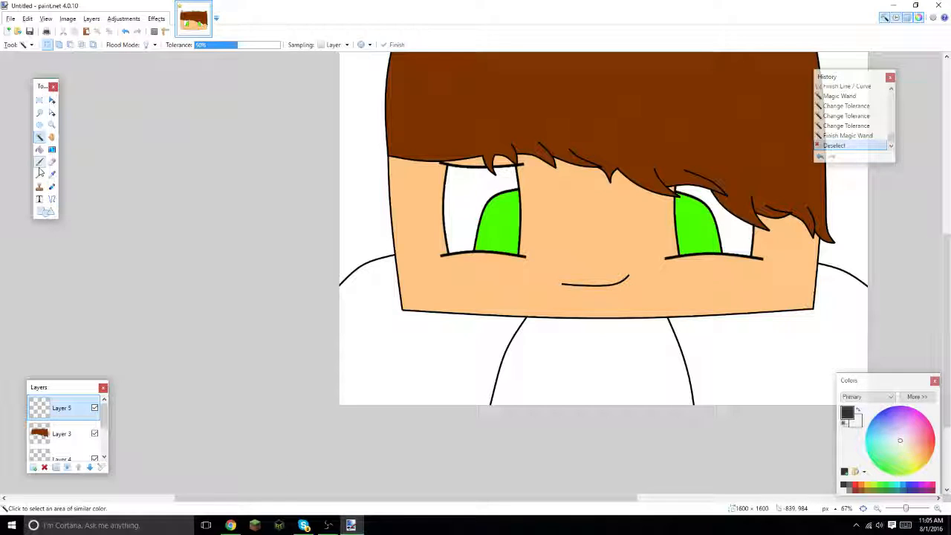
# - Paint the area below the head's lower left corner solid black on Layer 5 using the Paintbrush at width 300
pyautogui.click(39, 162)
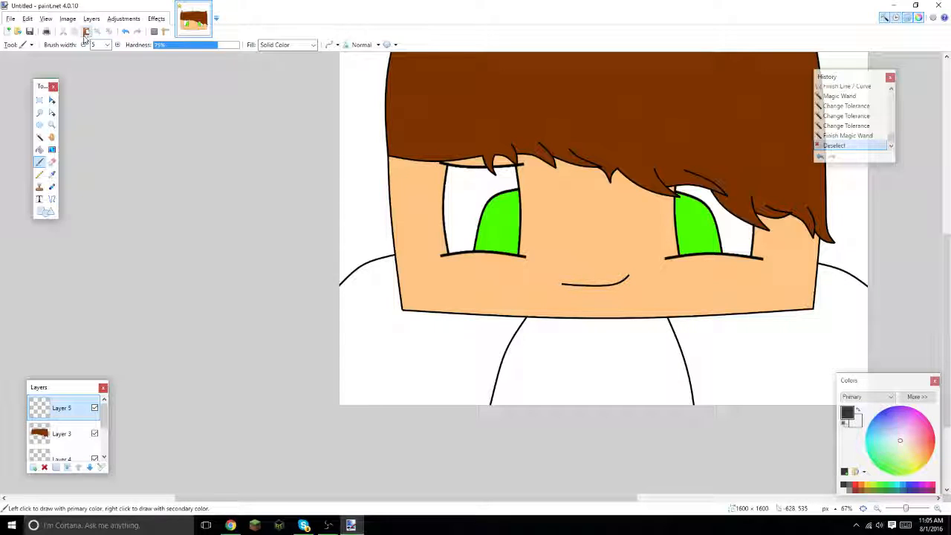
pyautogui.click(107, 45)
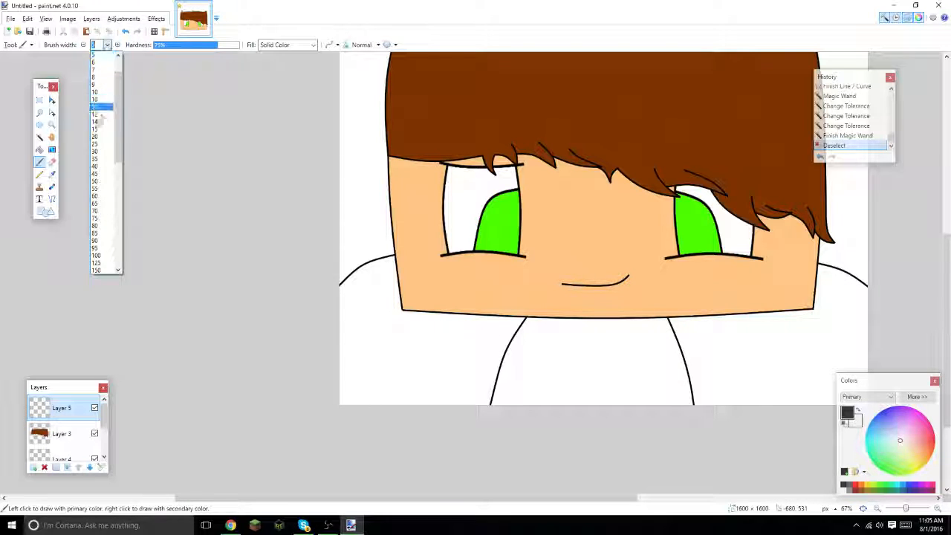
pyautogui.click(102, 178)
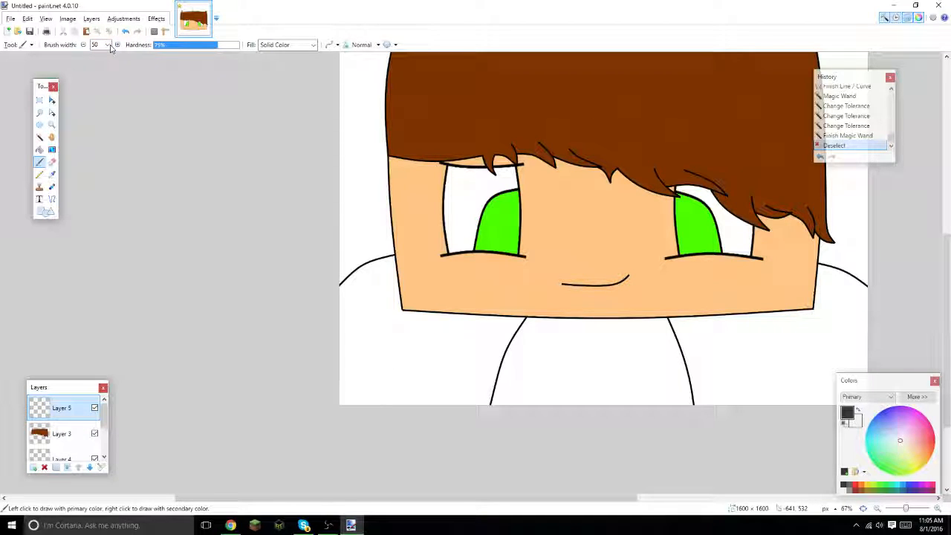
pyautogui.click(108, 44)
pyautogui.scroll(-7, 104, 179)
pyautogui.click(104, 178)
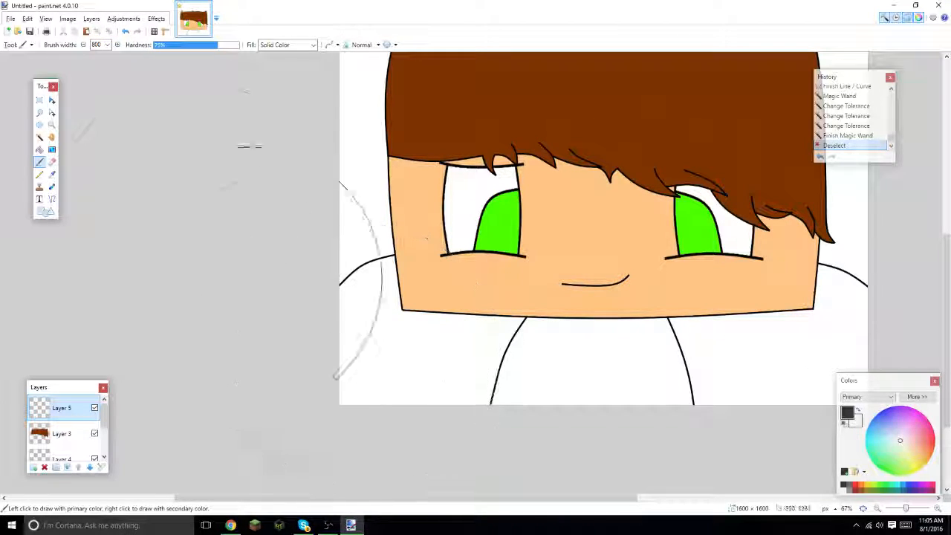
pyautogui.click(107, 45)
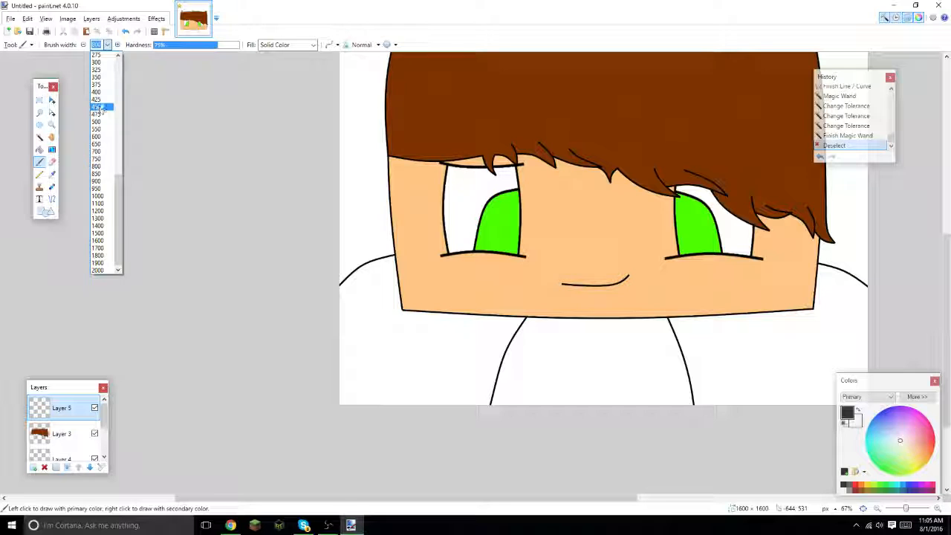
pyautogui.click(99, 107)
pyautogui.click(107, 45)
pyautogui.click(96, 91)
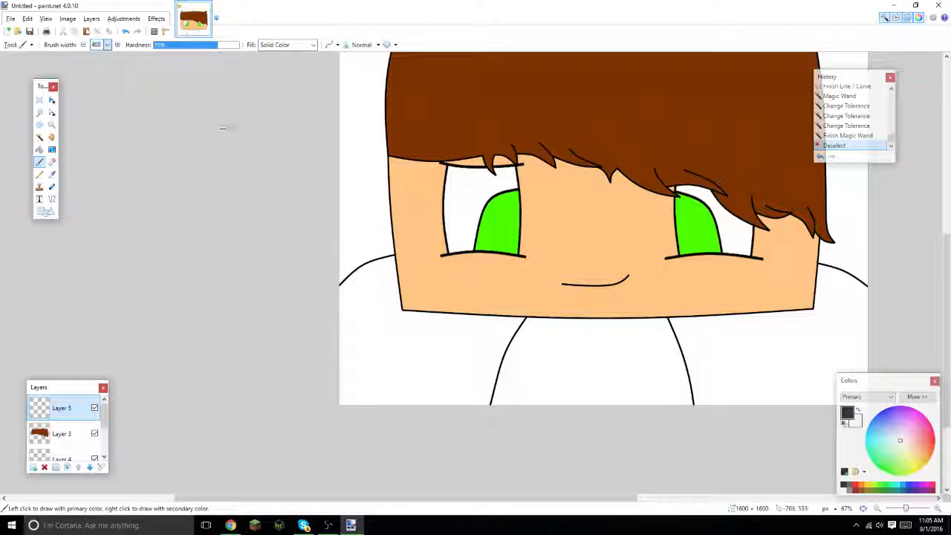
pyautogui.click(107, 45)
pyautogui.click(104, 69)
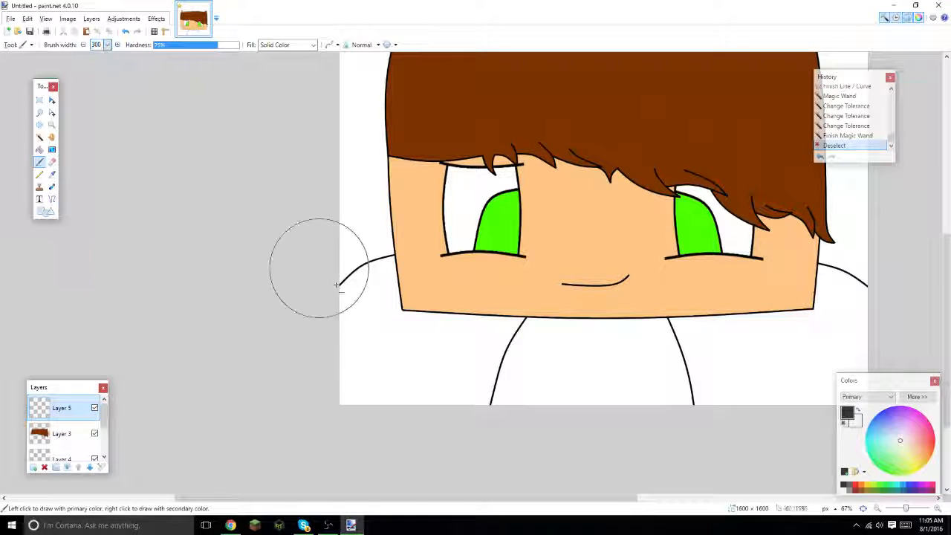
pyautogui.moveTo(382, 361)
pyautogui.mouseDown()
pyautogui.moveTo(440, 362)
pyautogui.moveTo(354, 346)
pyautogui.moveTo(365, 380)
pyautogui.moveTo(406, 376)
pyautogui.moveTo(435, 391)
pyautogui.moveTo(424, 403)
pyautogui.moveTo(446, 390)
pyautogui.mouseUp()
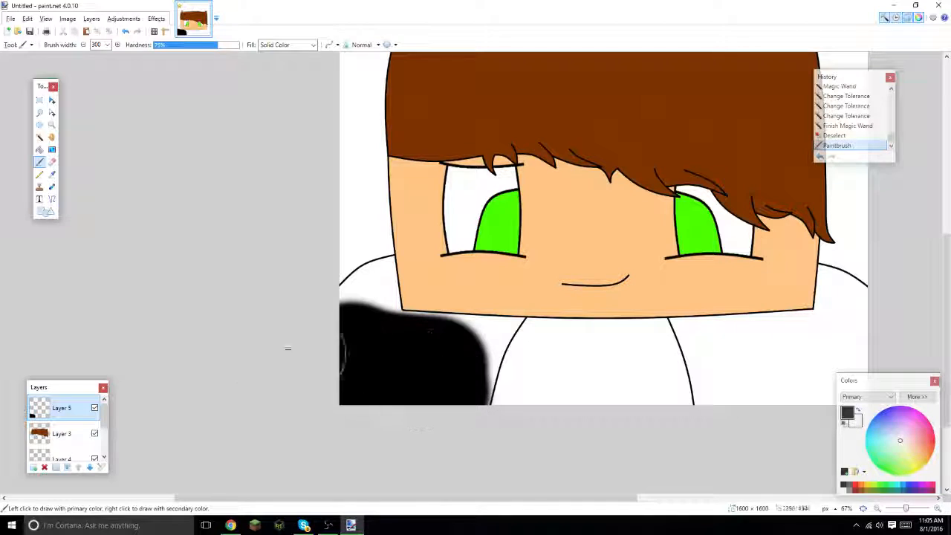
# - Extend the black fill toward the left shoulder curve, chin line and body's left curve with a brush width of 100
pyautogui.click(107, 44)
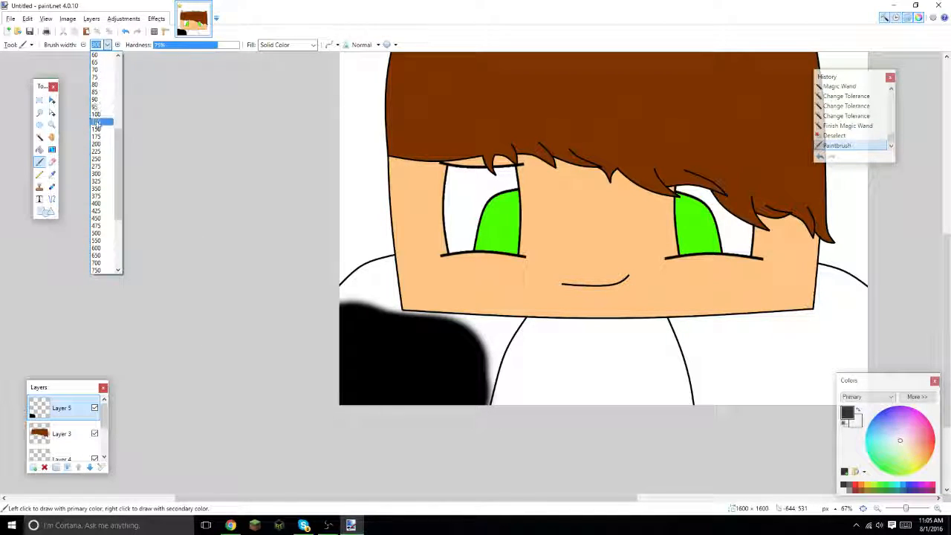
pyautogui.click(97, 75)
pyautogui.moveTo(352, 311)
pyautogui.mouseDown()
pyautogui.moveTo(381, 305)
pyautogui.moveTo(376, 281)
pyautogui.moveTo(350, 303)
pyautogui.moveTo(355, 349)
pyautogui.mouseUp()
pyautogui.moveTo(449, 340)
pyautogui.mouseDown()
pyautogui.moveTo(486, 338)
pyautogui.moveTo(455, 404)
pyautogui.moveTo(484, 366)
pyautogui.mouseUp()
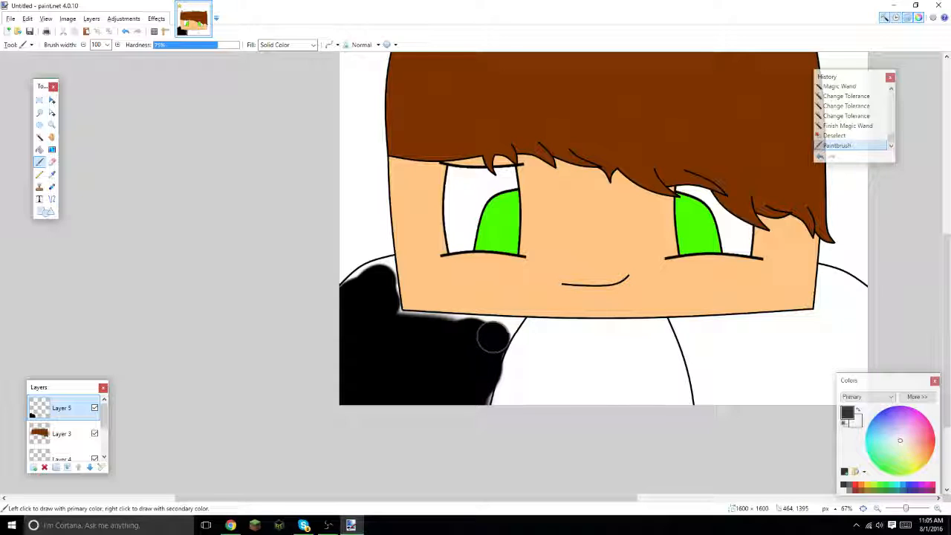
pyautogui.moveTo(488, 334)
pyautogui.mouseDown()
pyautogui.moveTo(372, 320)
pyautogui.moveTo(379, 268)
pyautogui.moveTo(361, 321)
pyautogui.mouseUp()
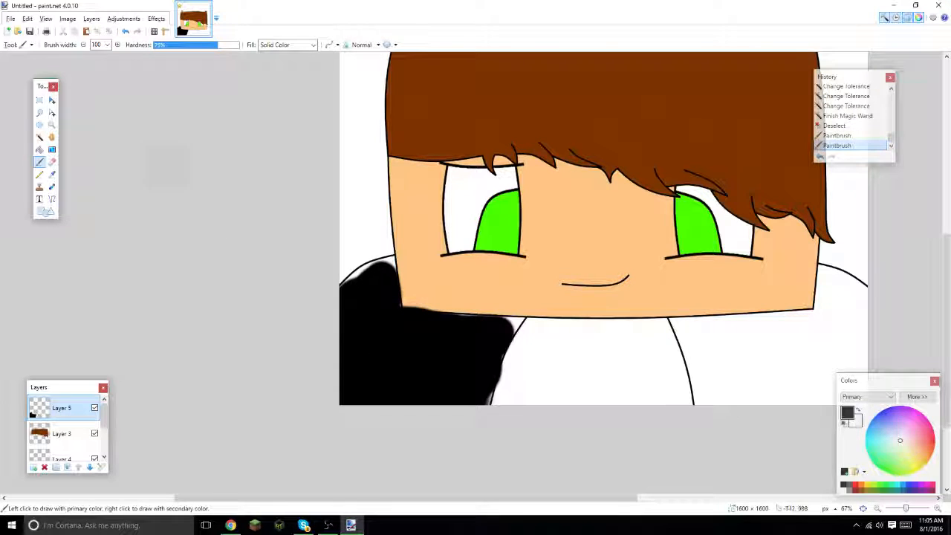
# - Fill the remaining gaps under the left shoulder curve and around the head's lower left corner in black at brush width 50
pyautogui.moveTo(906, 509); pyautogui.dragTo(912, 511)
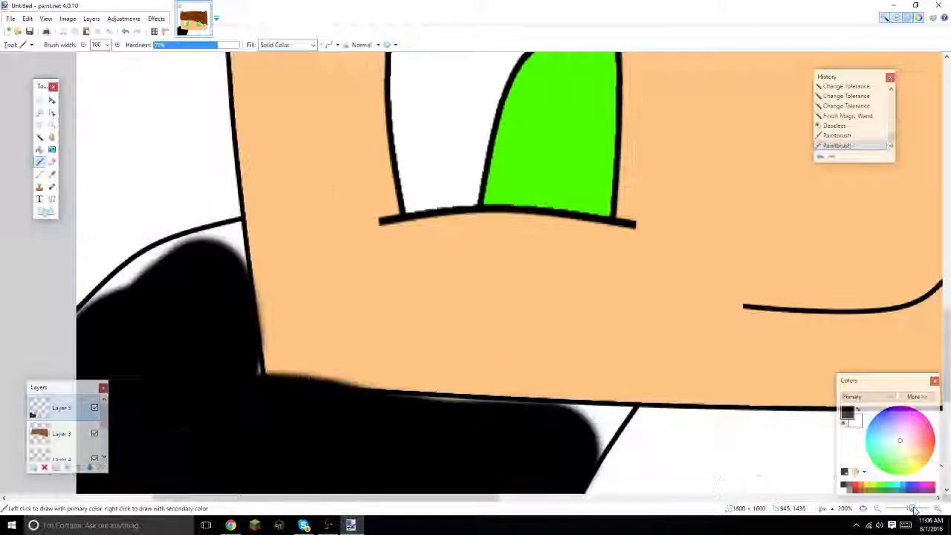
pyautogui.scroll(-1, 589, 388)
pyautogui.scroll(-1, 589, 388)
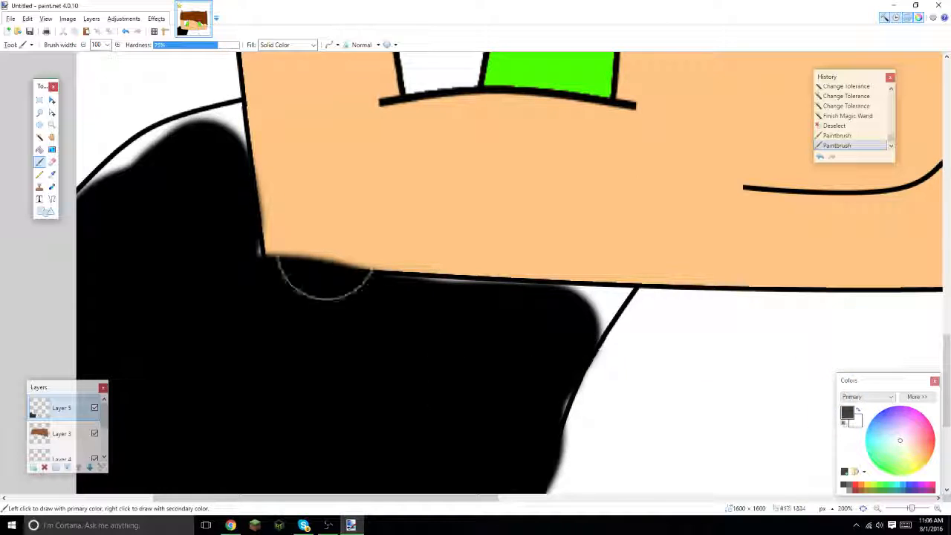
pyautogui.click(107, 45)
pyautogui.scroll(3, 87, 91)
pyautogui.scroll(4, 108, 95)
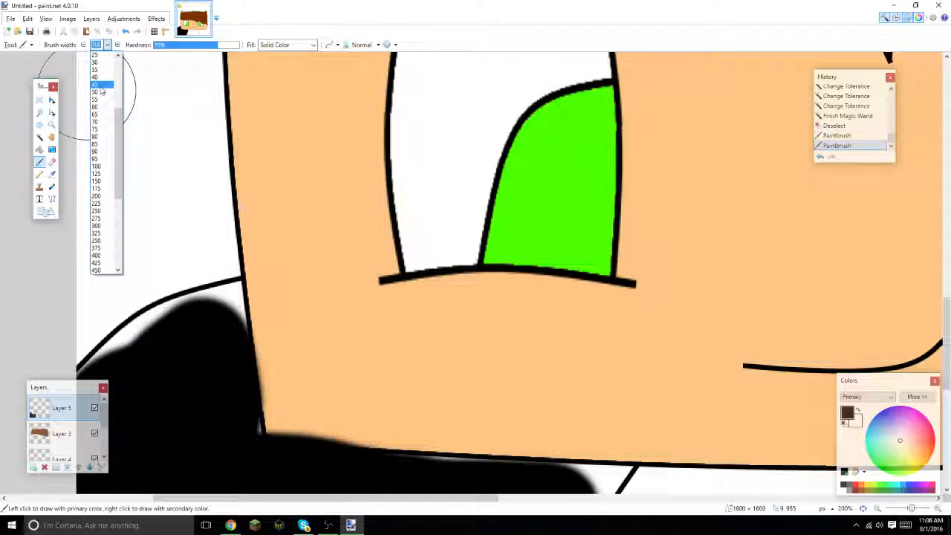
pyautogui.click(99, 91)
pyautogui.moveTo(377, 504); pyautogui.dragTo(329, 498)
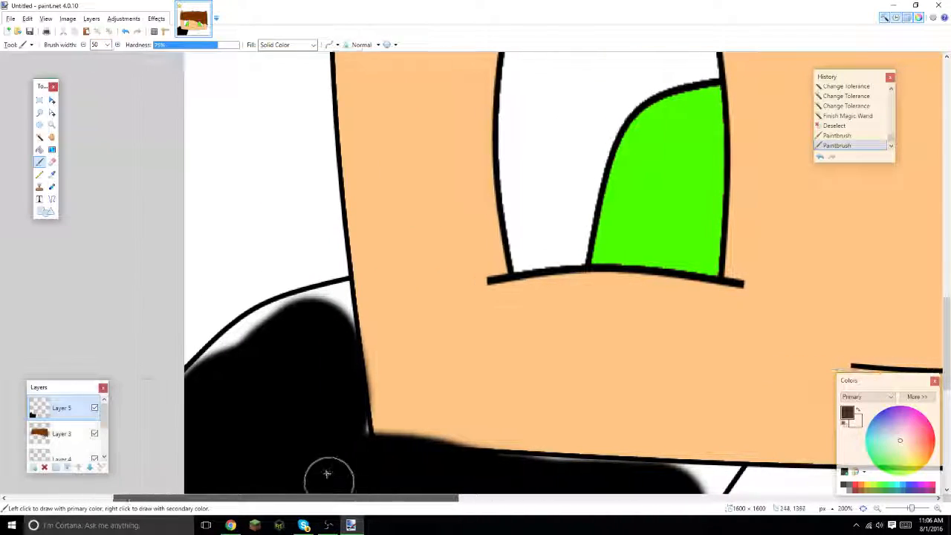
pyautogui.moveTo(511, 470)
pyautogui.mouseDown()
pyautogui.moveTo(501, 469)
pyautogui.moveTo(623, 477)
pyautogui.moveTo(496, 469)
pyautogui.mouseUp()
pyautogui.moveTo(310, 331)
pyautogui.mouseDown()
pyautogui.moveTo(332, 306)
pyautogui.moveTo(256, 334)
pyautogui.moveTo(197, 385)
pyautogui.moveTo(275, 336)
pyautogui.mouseUp()
pyautogui.moveTo(295, 316)
pyautogui.mouseDown()
pyautogui.moveTo(332, 302)
pyautogui.moveTo(347, 434)
pyautogui.moveTo(344, 408)
pyautogui.mouseUp()
# - Fill the corner between the chin line and the body's left curve in black, using brush widths 50 and 10
pyautogui.scroll(-5, 344, 405)
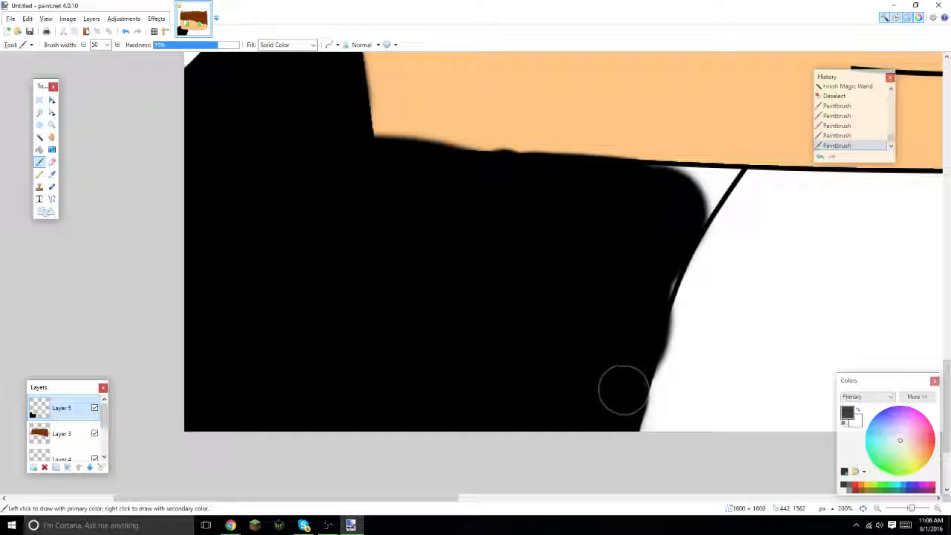
pyautogui.moveTo(669, 234)
pyautogui.mouseDown()
pyautogui.moveTo(701, 184)
pyautogui.moveTo(691, 195)
pyautogui.moveTo(667, 188)
pyautogui.moveTo(680, 196)
pyautogui.moveTo(648, 186)
pyautogui.moveTo(647, 209)
pyautogui.moveTo(693, 201)
pyautogui.mouseUp()
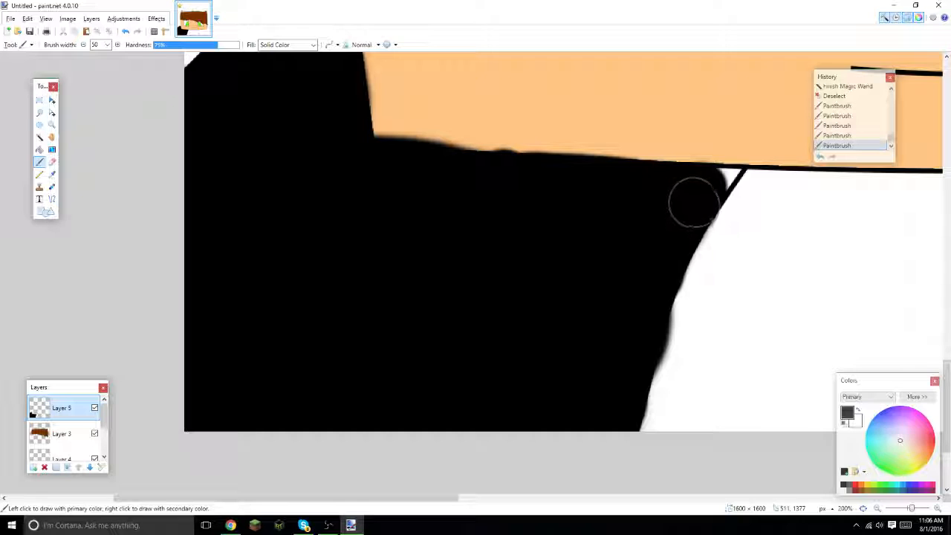
pyautogui.click(107, 44)
pyautogui.scroll(1, 99, 78)
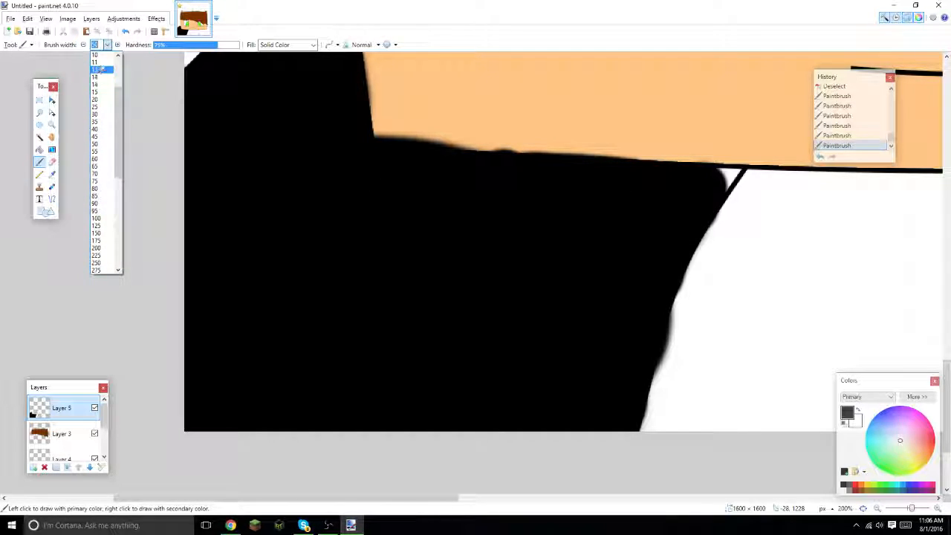
pyautogui.click(101, 56)
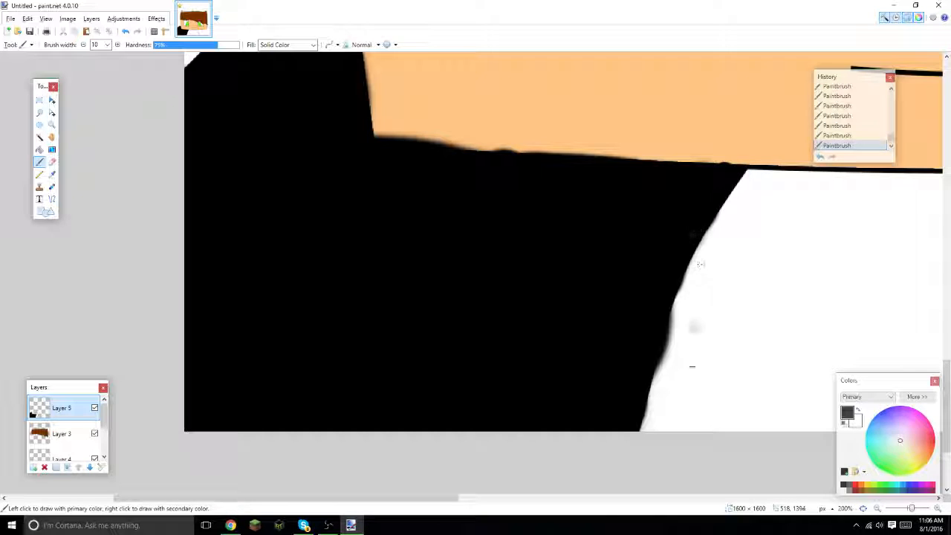
pyautogui.click(697, 500)
pyautogui.moveTo(565, 498); pyautogui.dragTo(167, 497)
pyautogui.scroll(3, 487, 265)
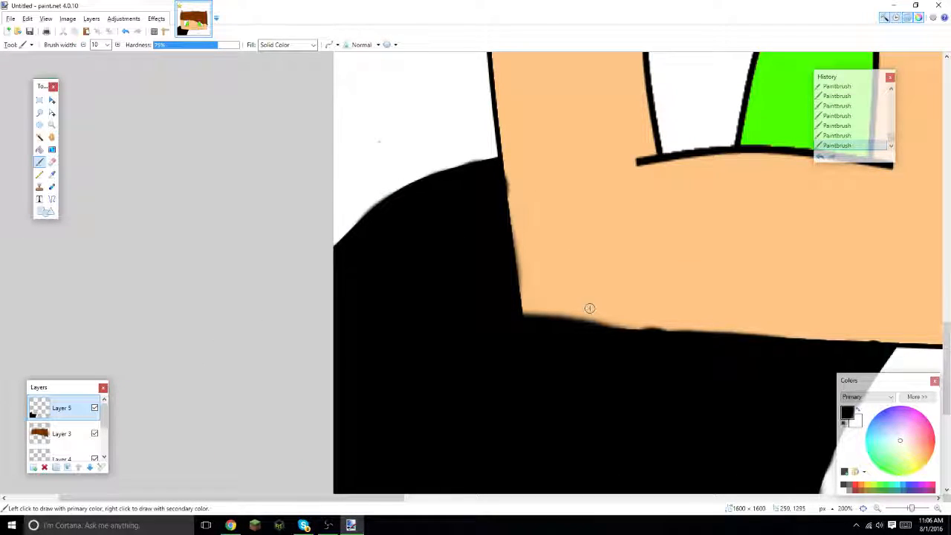
# - Paint the area between the body's right curve and the canvas's right edge black at brush width 200
pyautogui.scroll(-3, 586, 312)
pyautogui.click(576, 499)
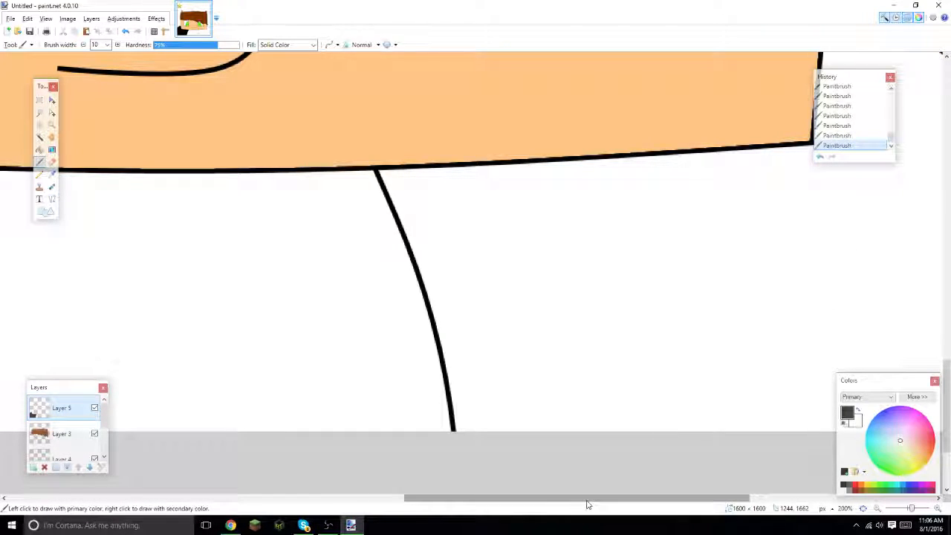
pyautogui.moveTo(587, 502); pyautogui.dragTo(651, 498)
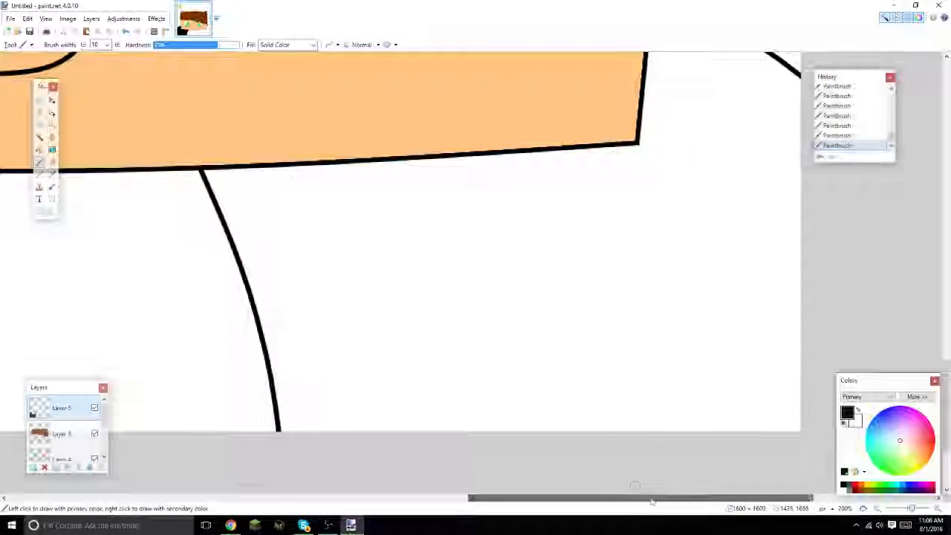
pyautogui.click(107, 46)
pyautogui.scroll(-5, 104, 186)
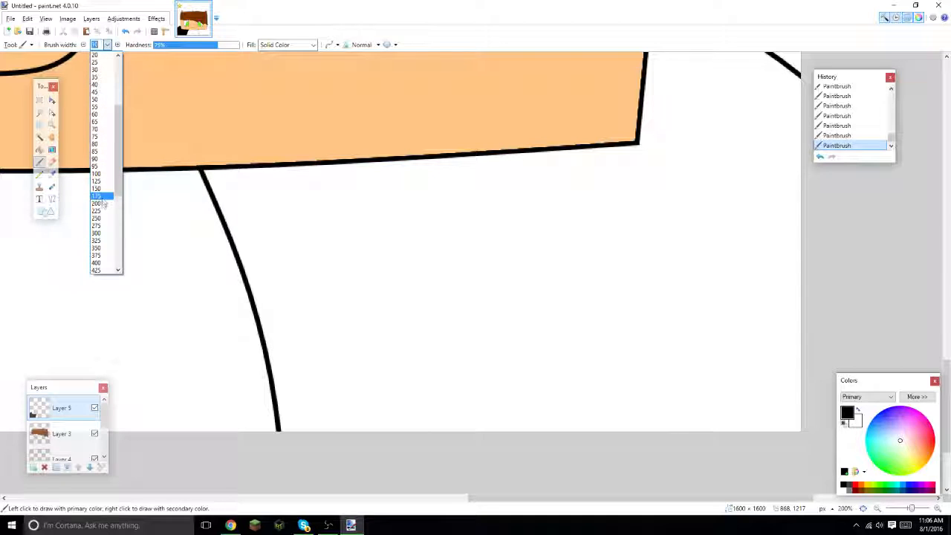
pyautogui.click(99, 213)
pyautogui.moveTo(364, 276)
pyautogui.mouseDown()
pyautogui.moveTo(698, 310)
pyautogui.moveTo(441, 297)
pyautogui.moveTo(710, 275)
pyautogui.moveTo(746, 178)
pyautogui.moveTo(728, 434)
pyautogui.moveTo(382, 410)
pyautogui.moveTo(363, 287)
pyautogui.moveTo(438, 259)
pyautogui.moveTo(594, 268)
pyautogui.moveTo(631, 259)
pyautogui.mouseUp()
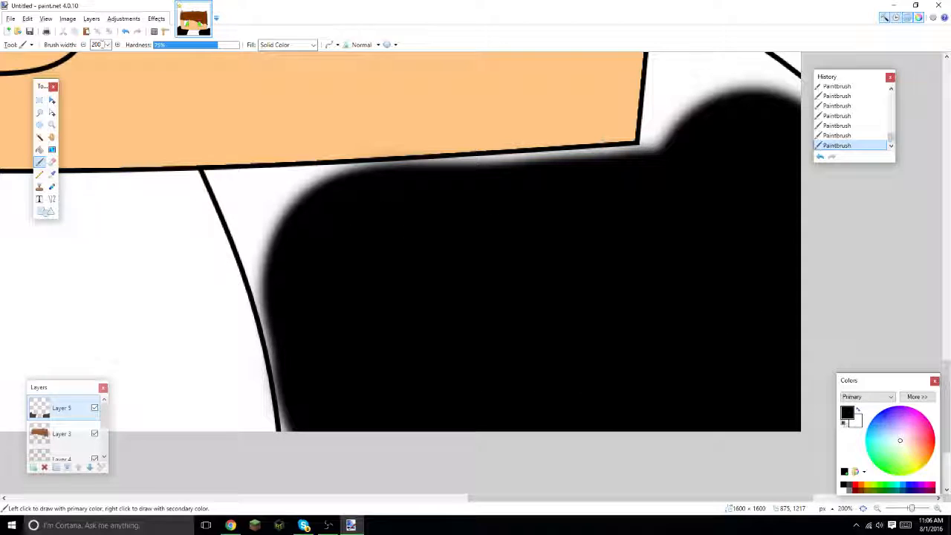
# - Extend the right black fill toward the chin line, body curve and right shoulder curve with a brush width of 50
pyautogui.click(108, 44)
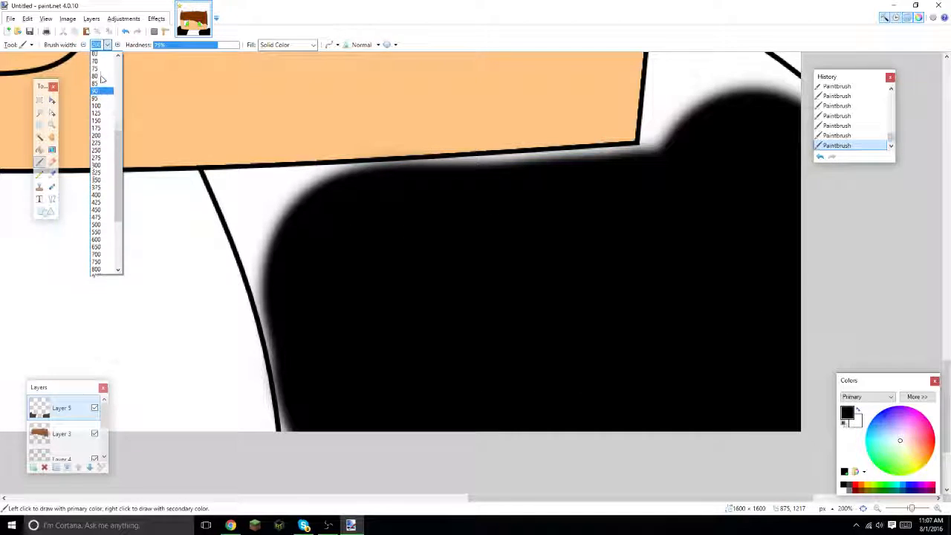
pyautogui.click(96, 61)
pyautogui.moveTo(303, 257)
pyautogui.mouseDown()
pyautogui.moveTo(271, 261)
pyautogui.moveTo(275, 299)
pyautogui.moveTo(242, 200)
pyautogui.moveTo(653, 170)
pyautogui.moveTo(670, 136)
pyautogui.moveTo(643, 225)
pyautogui.mouseUp()
pyautogui.scroll(3, 660, 322)
pyautogui.moveTo(660, 322)
pyautogui.mouseDown()
pyautogui.moveTo(659, 270)
pyautogui.moveTo(682, 190)
pyautogui.moveTo(676, 152)
pyautogui.moveTo(676, 238)
pyautogui.moveTo(675, 187)
pyautogui.moveTo(782, 231)
pyautogui.moveTo(762, 210)
pyautogui.moveTo(694, 182)
pyautogui.moveTo(695, 169)
pyautogui.moveTo(792, 216)
pyautogui.moveTo(713, 170)
pyautogui.mouseUp()
# - Fill the corner under the chin line and the gaps down the body's right curve in black at brush width 10
pyautogui.click(107, 44)
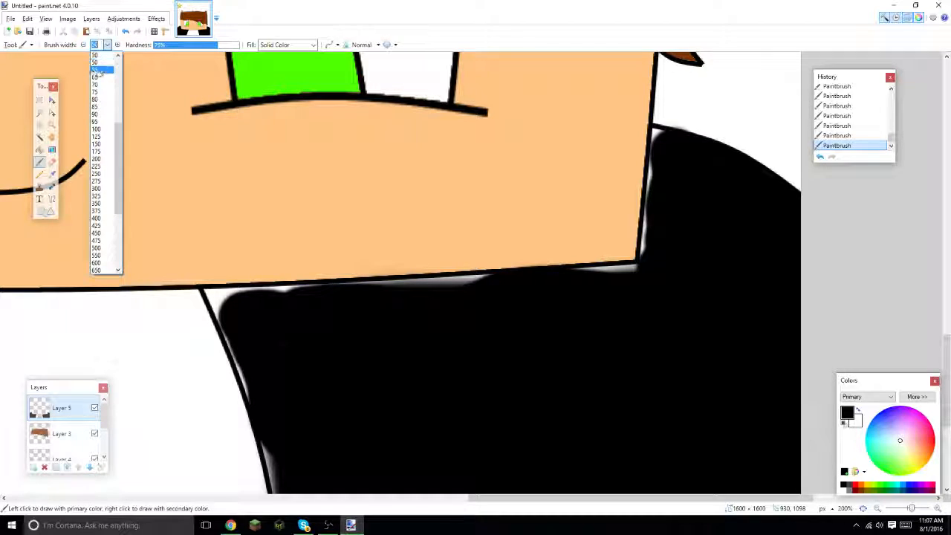
pyautogui.click(95, 77)
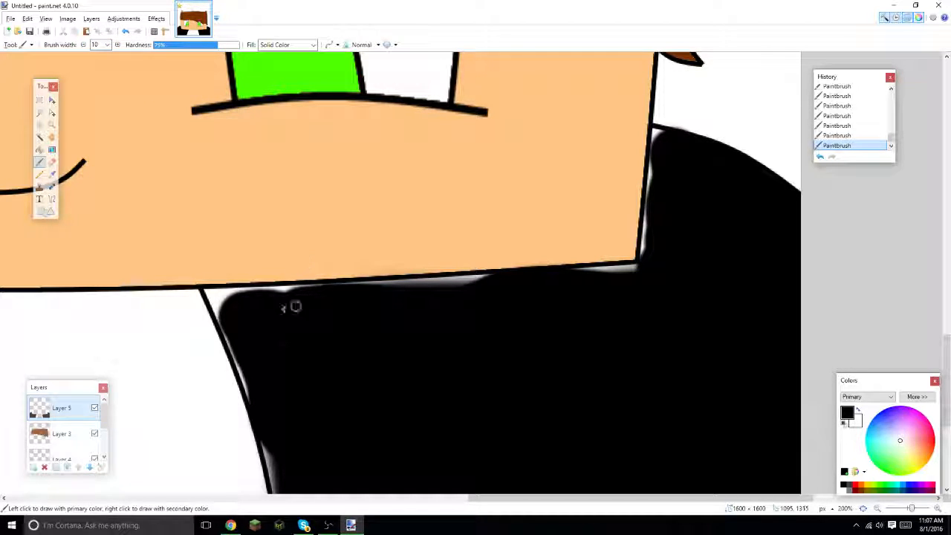
pyautogui.moveTo(302, 289)
pyautogui.mouseDown()
pyautogui.moveTo(205, 291)
pyautogui.moveTo(231, 299)
pyautogui.moveTo(209, 295)
pyautogui.moveTo(245, 340)
pyautogui.mouseUp()
pyautogui.scroll(-2, 312, 392)
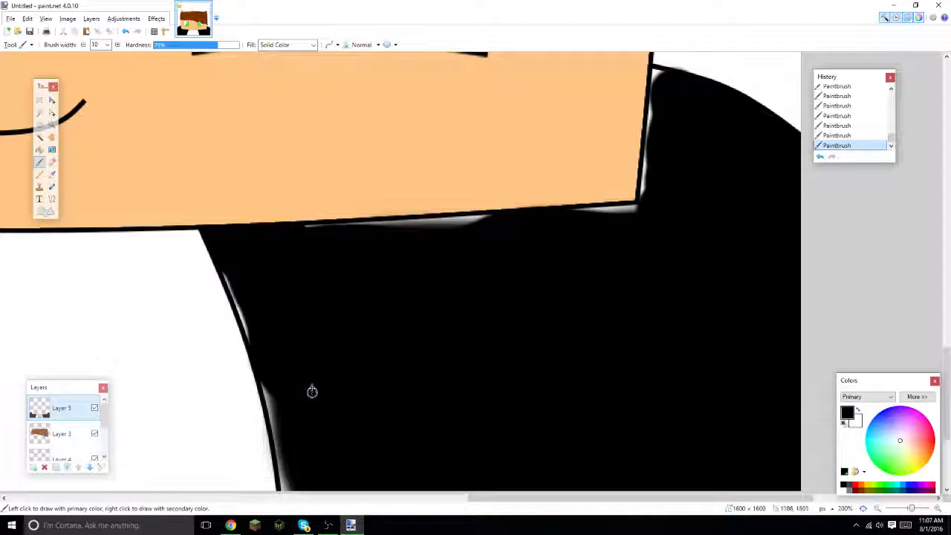
pyautogui.moveTo(221, 273); pyautogui.dragTo(229, 284)
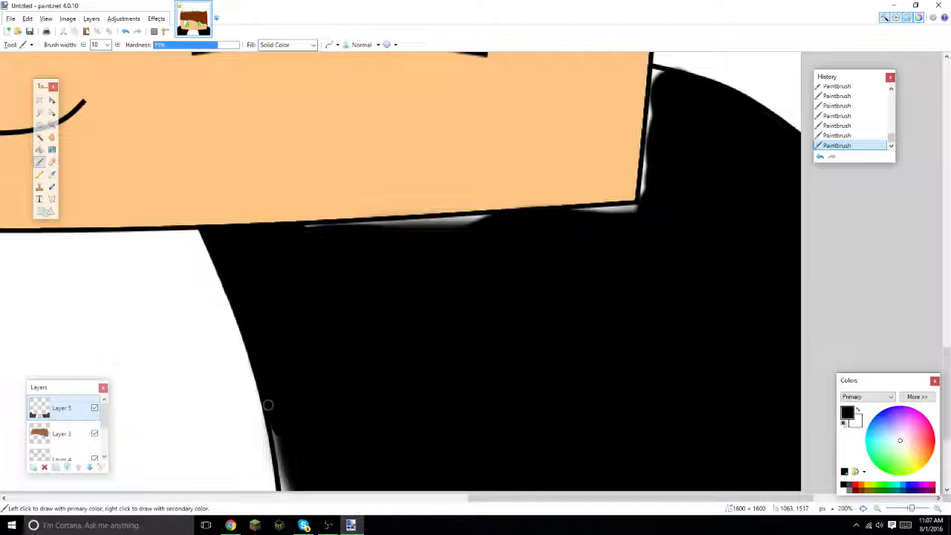
pyautogui.scroll(-5, 402, 272)
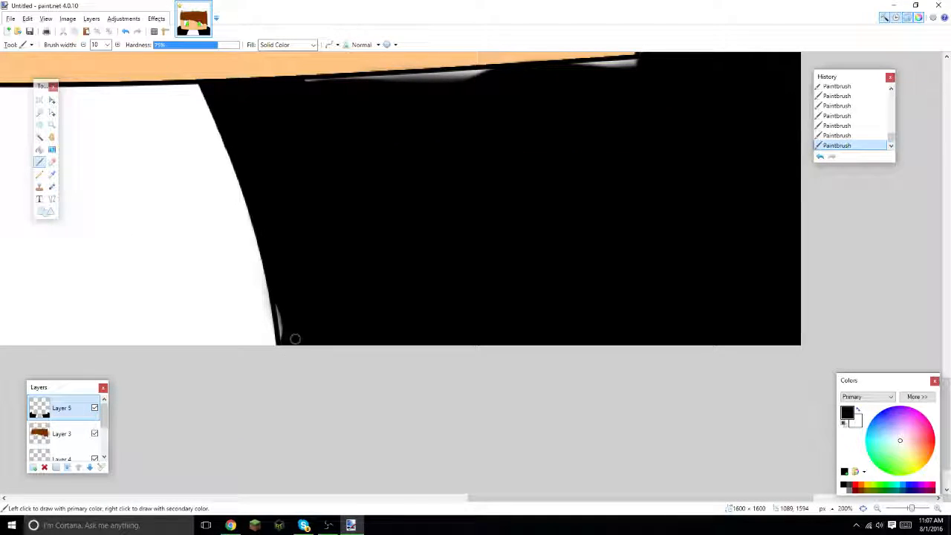
# - Paint the remaining white gaps under the chin line and along the head's lower right edge black, up to the shoulder curve
pyautogui.moveTo(508, 500); pyautogui.dragTo(546, 499)
pyautogui.scroll(2, 554, 319)
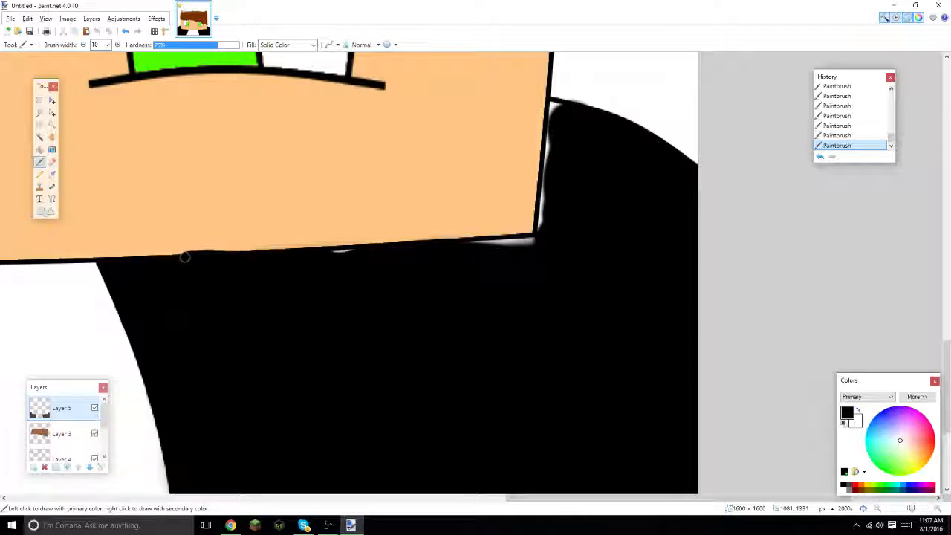
pyautogui.hotkey('ctrl', 'z')
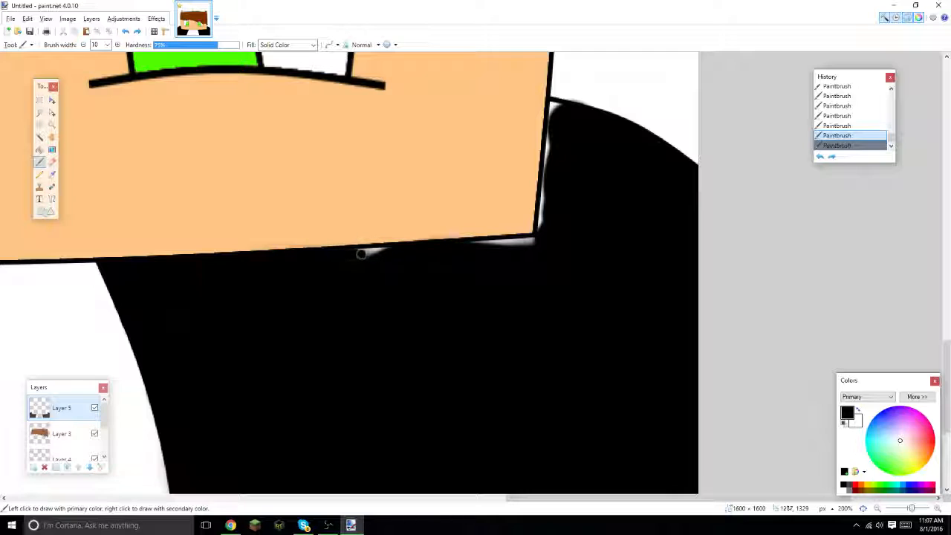
pyautogui.click(468, 245)
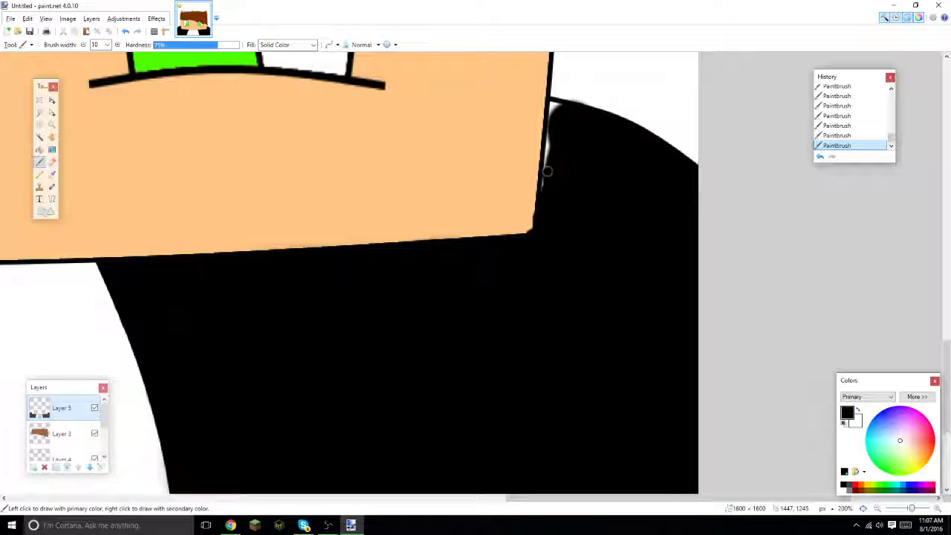
pyautogui.scroll(3, 542, 192)
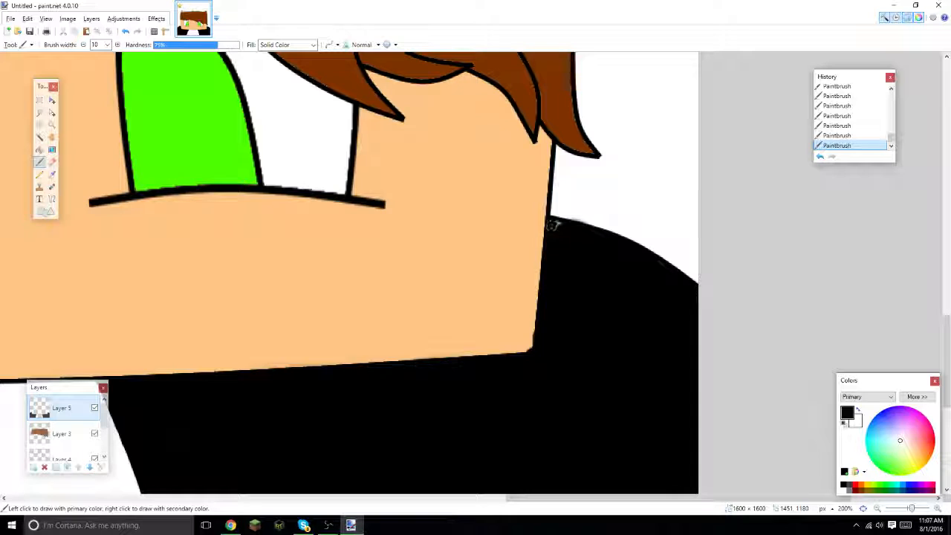
# - Try to select the white shirt area between the black shoulders with the Magic Wand
pyautogui.scroll(-6, 670, 352)
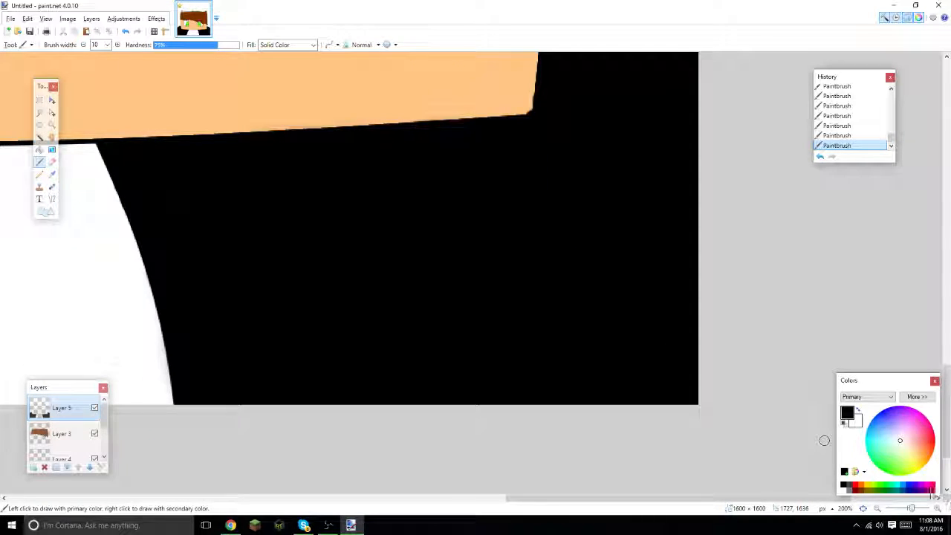
pyautogui.moveTo(912, 509); pyautogui.dragTo(906, 510)
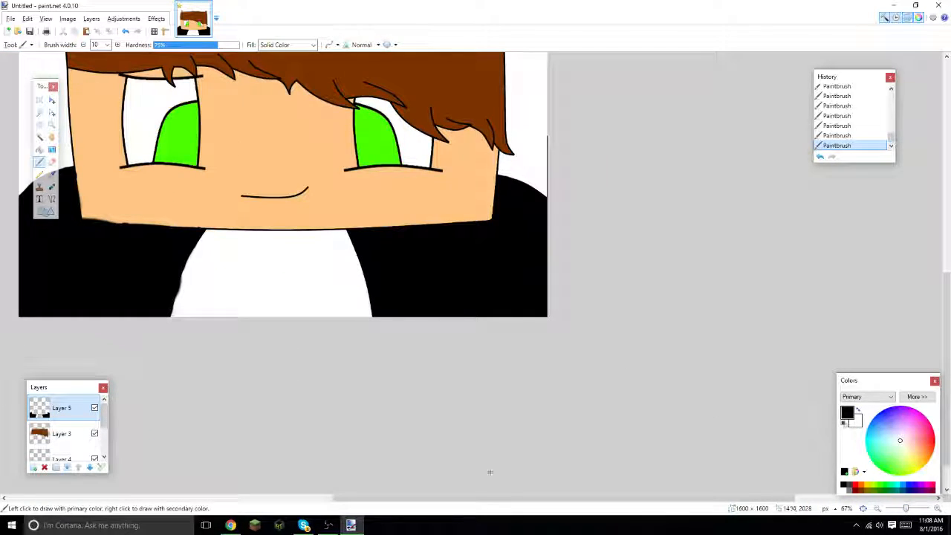
pyautogui.moveTo(503, 500); pyautogui.dragTo(451, 499)
pyautogui.scroll(2, 297, 317)
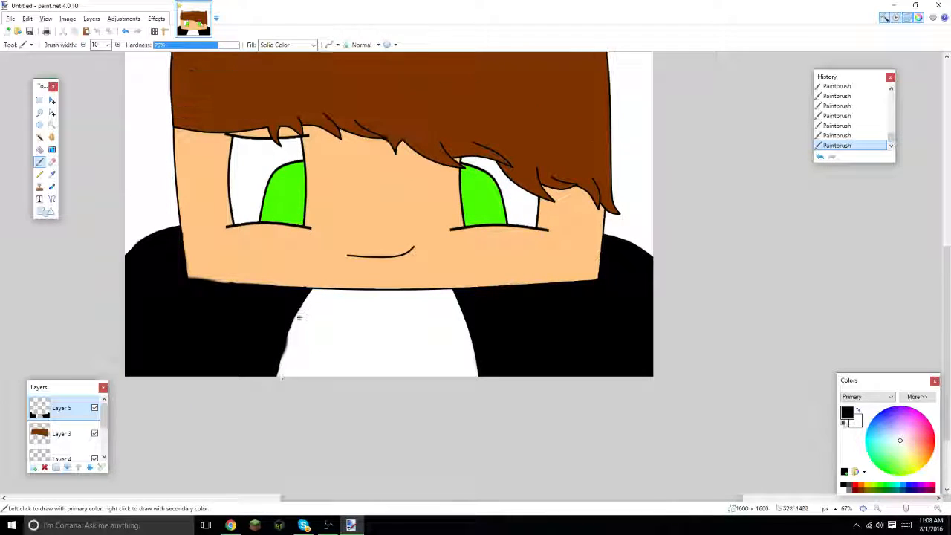
pyautogui.click(39, 137)
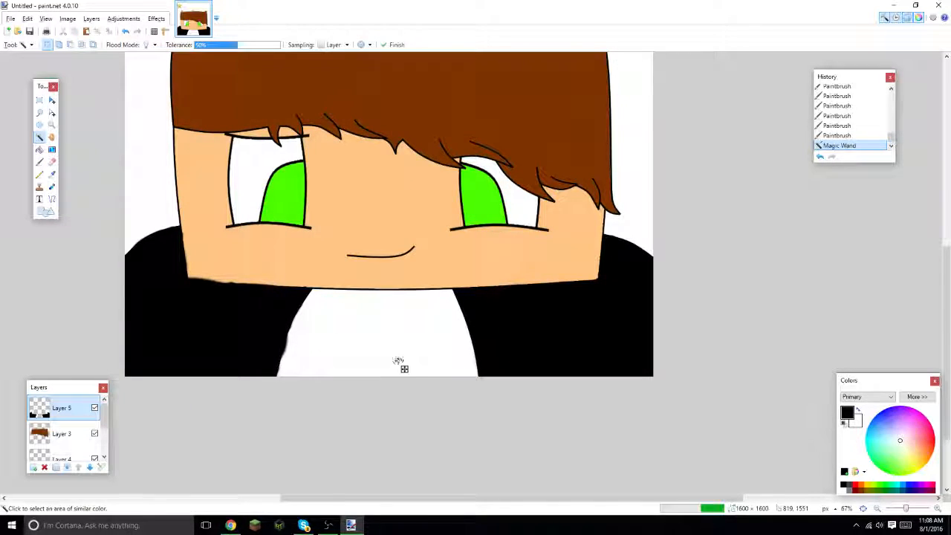
pyautogui.click(401, 365)
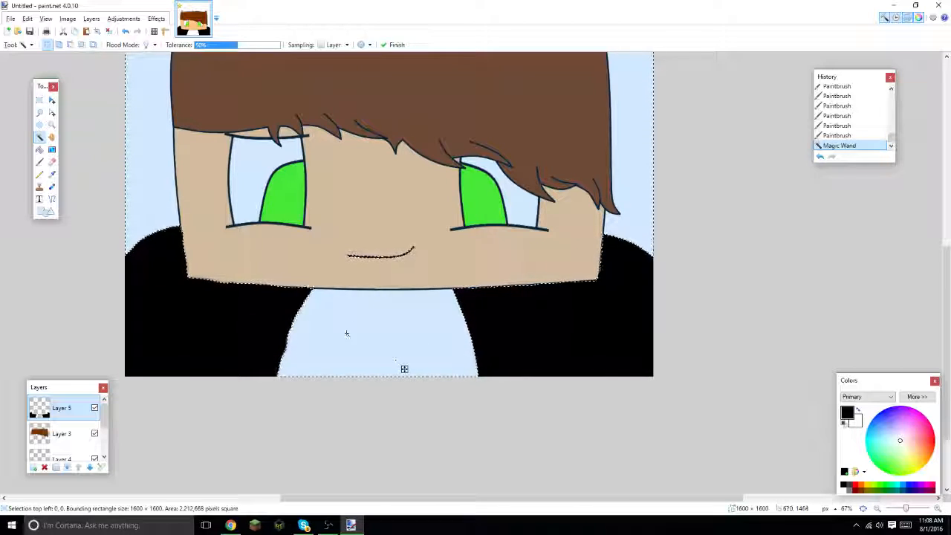
pyautogui.hotkey('ctrl', 'd')
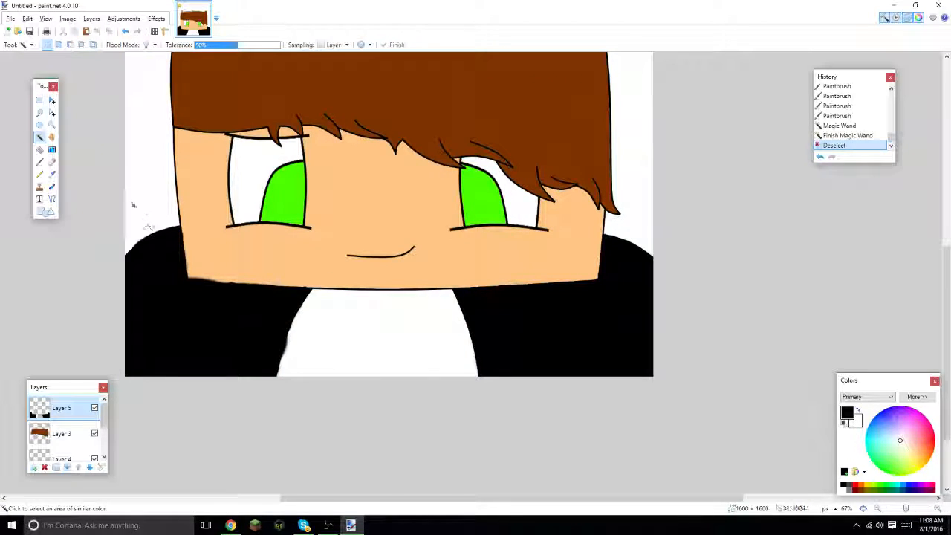
# - Draw a black curve about 429 pixels long at brush width 5 along the chin line between the two shoulder fills
pyautogui.click(51, 201)
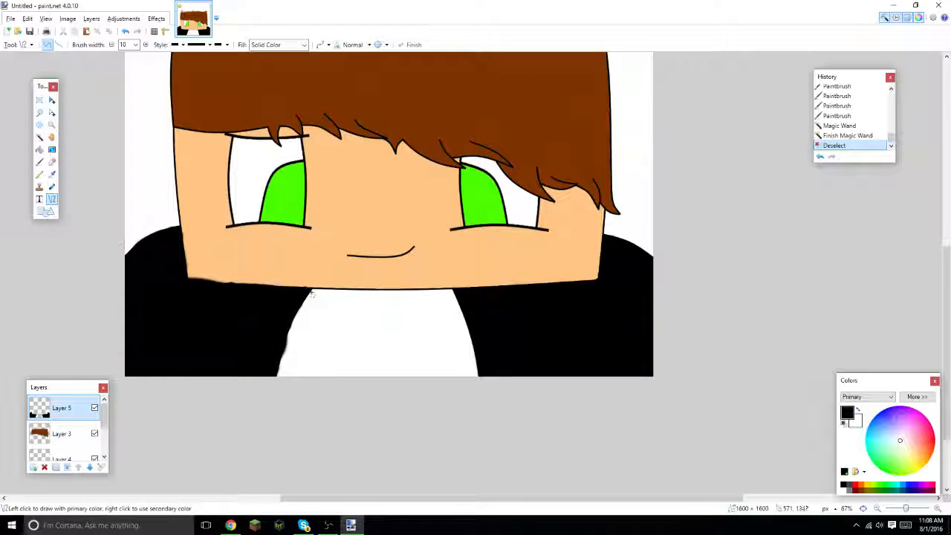
pyautogui.moveTo(312, 289); pyautogui.dragTo(454, 289)
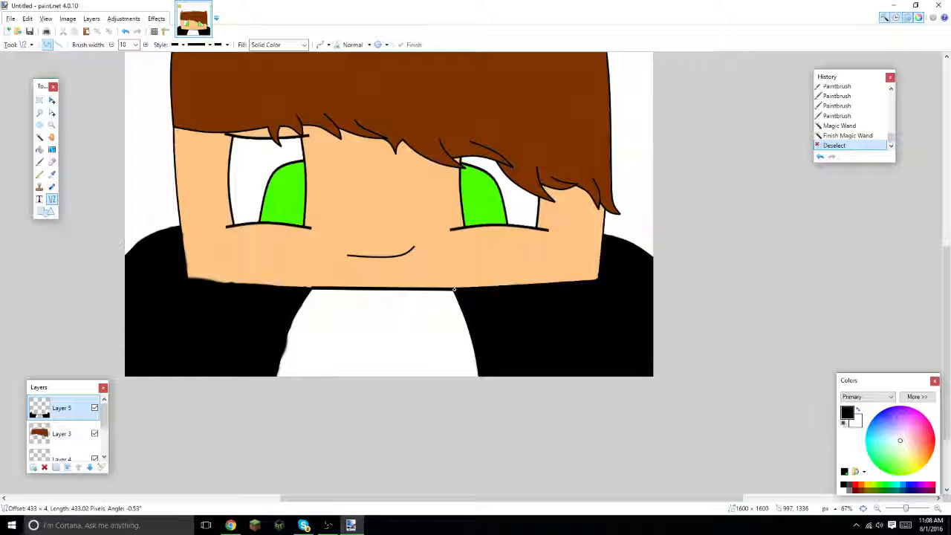
pyautogui.click(135, 45)
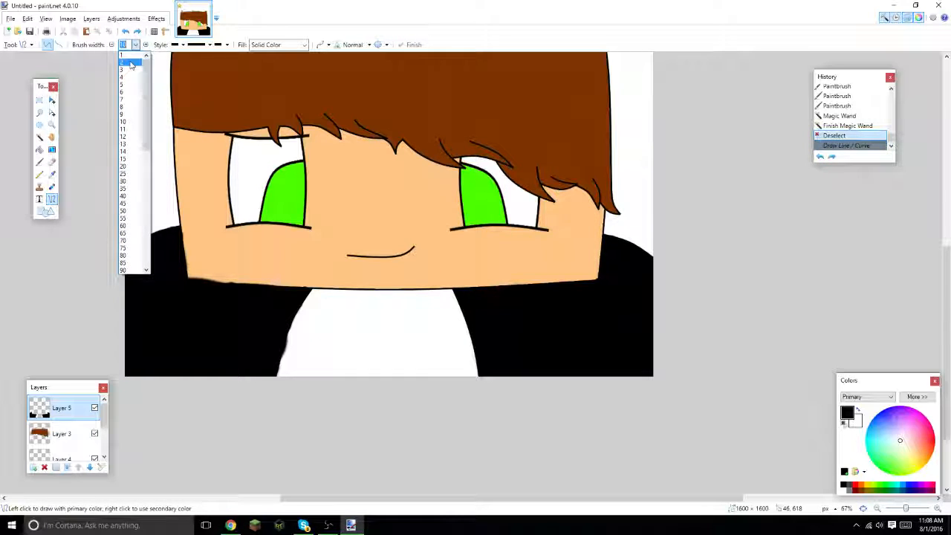
pyautogui.click(128, 84)
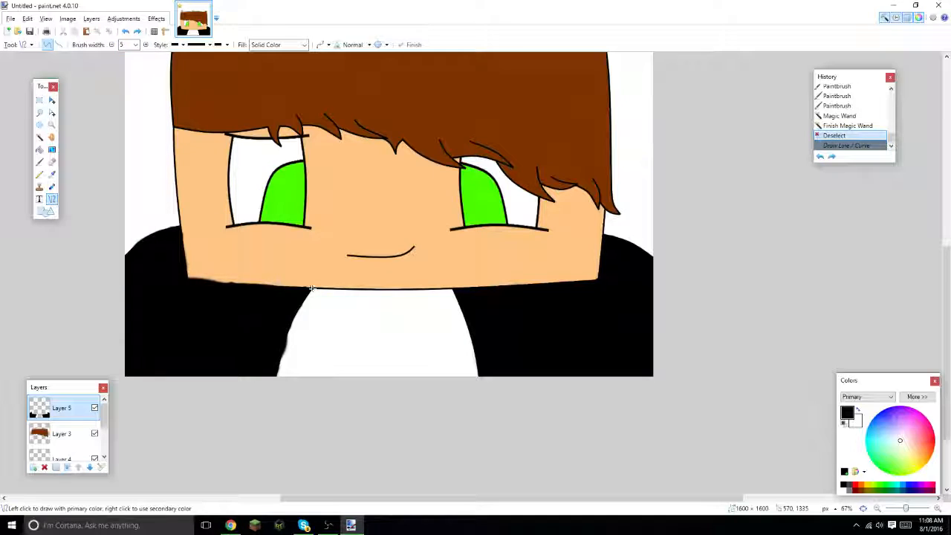
pyautogui.moveTo(311, 286); pyautogui.dragTo(375, 288)
pyautogui.hotkey('ctrl', 'z')
pyautogui.moveTo(401, 295)
pyautogui.mouseDown()
pyautogui.moveTo(452, 289)
pyautogui.moveTo(360, 291)
pyautogui.mouseUp()
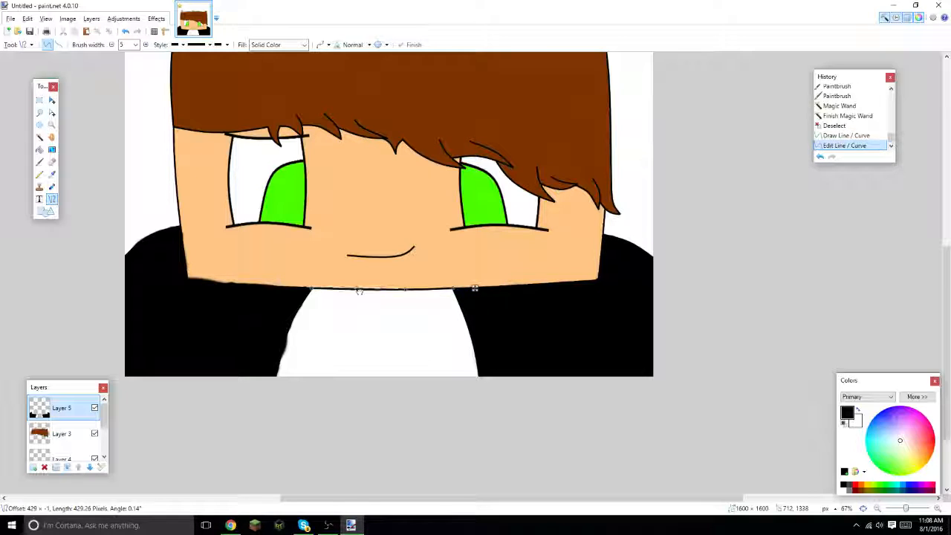
pyautogui.moveTo(360, 290); pyautogui.dragTo(361, 290)
pyautogui.press('Return')
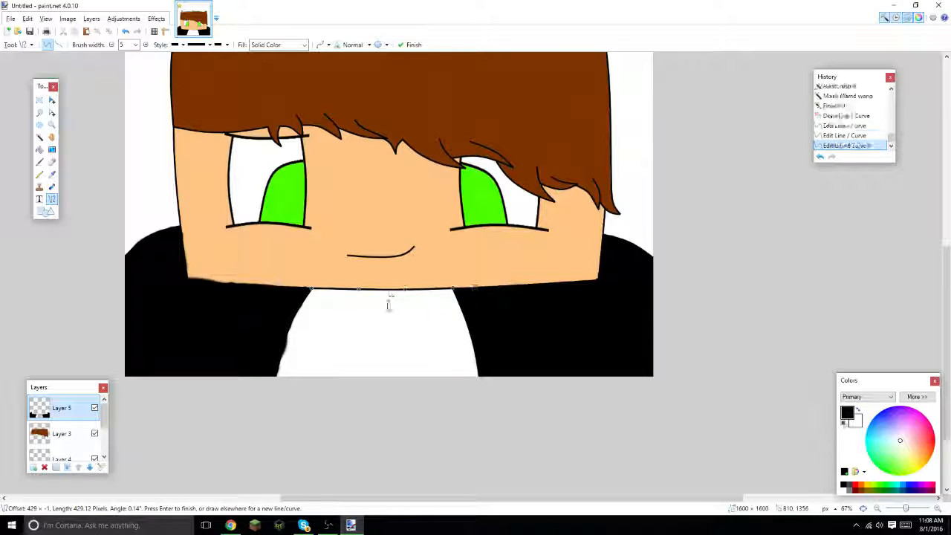
# - Select the white shirt area between the shoulders with the Magic Wand, fill it with bright green and clear the selection
pyautogui.click(40, 136)
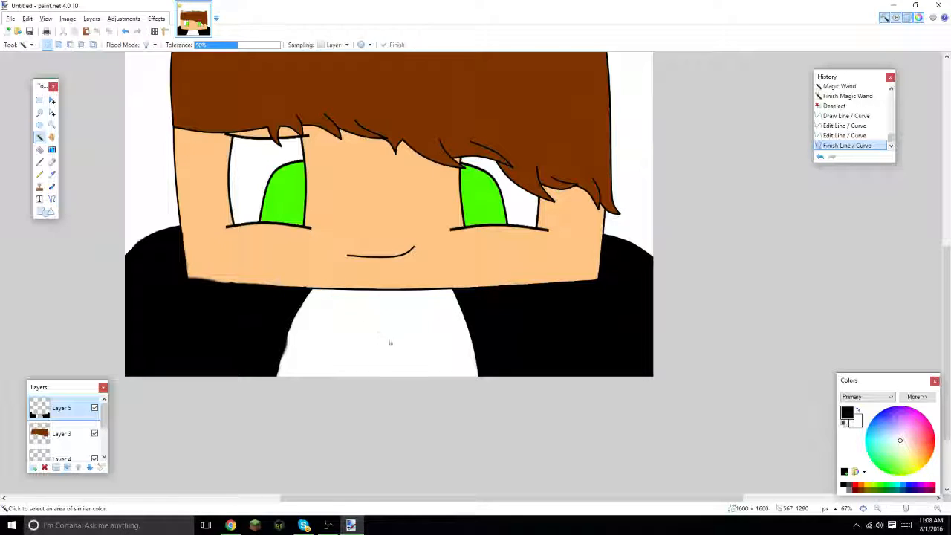
pyautogui.click(392, 346)
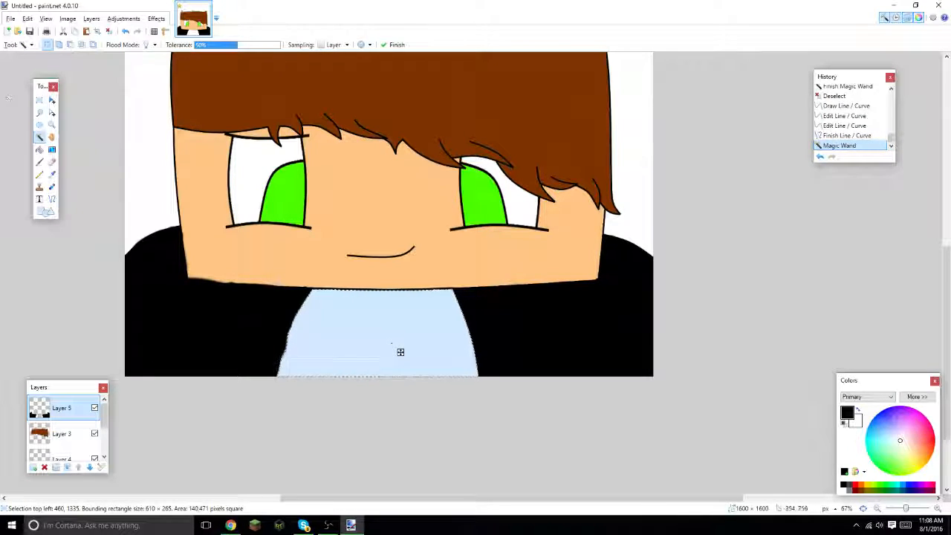
pyautogui.press('f')
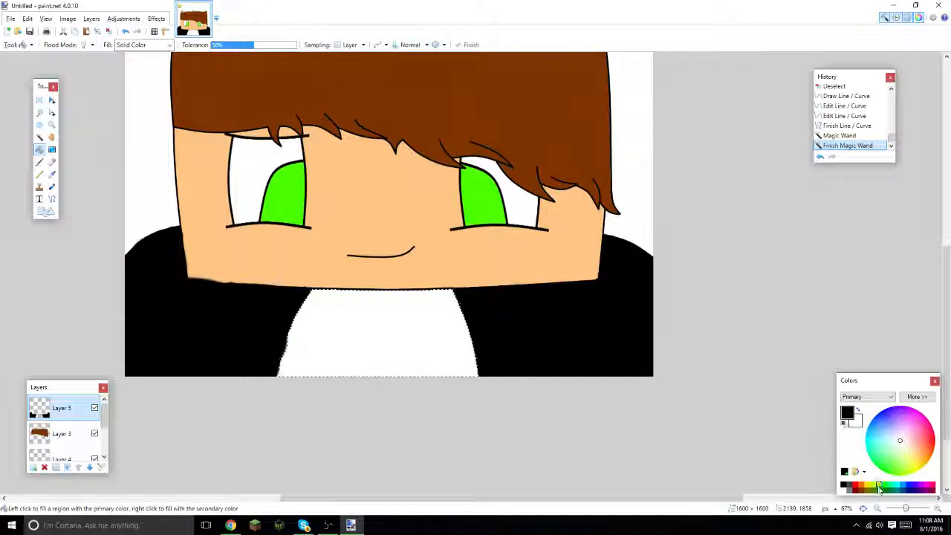
pyautogui.click(880, 486)
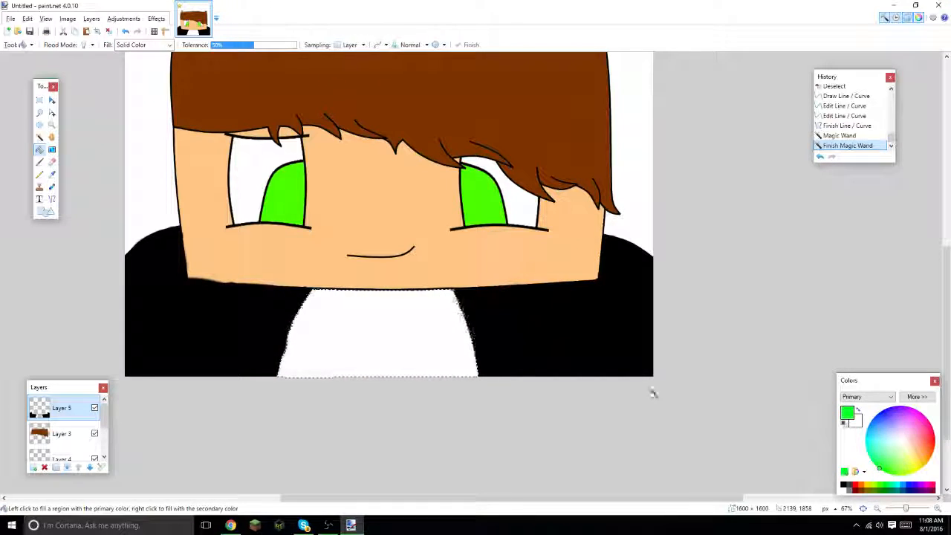
pyautogui.click(402, 327)
pyautogui.hotkey('ctrl', 'd')
# - Make the Background layer the active layer
pyautogui.moveTo(905, 511); pyautogui.dragTo(901, 511)
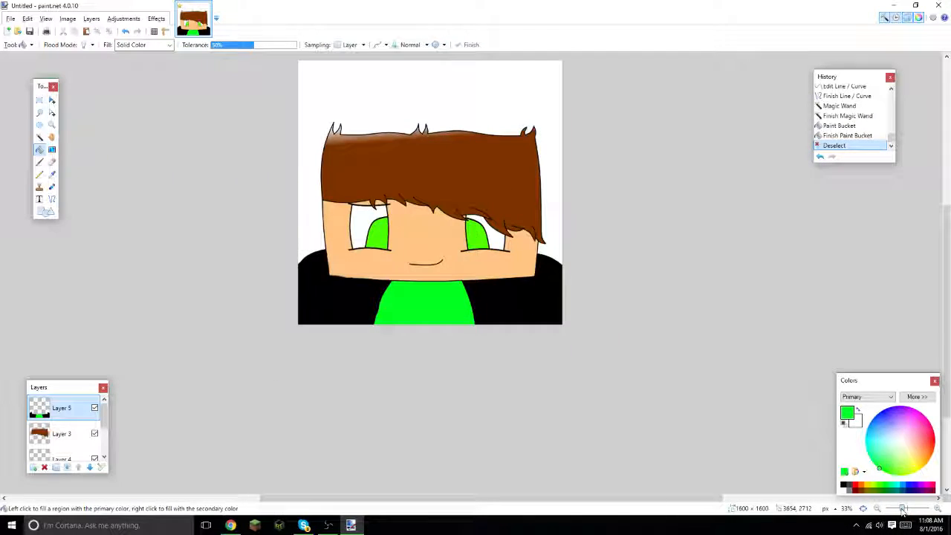
pyautogui.scroll(1, 505, 317)
pyautogui.scroll(-2, 75, 443)
pyautogui.click(66, 447)
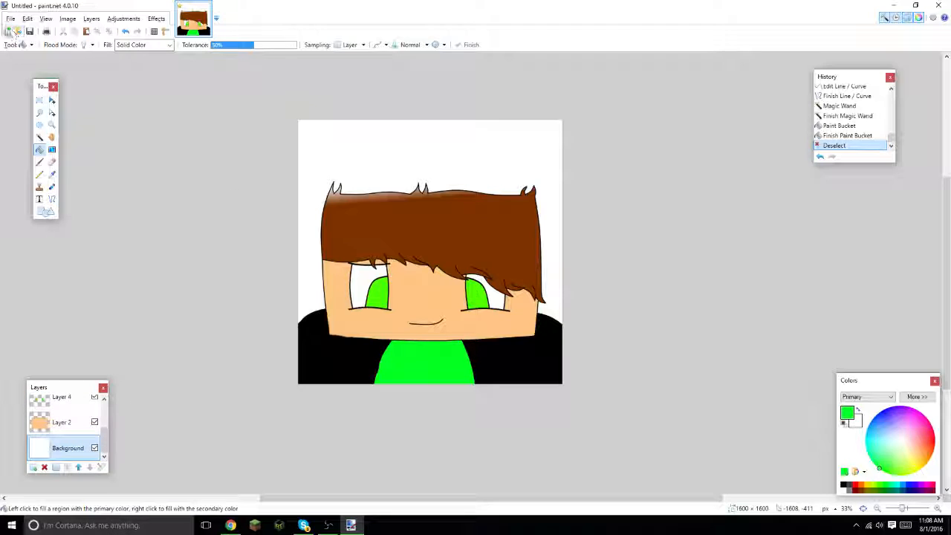
# - Browse the images in the Downloads folder for a background picture to open
pyautogui.click(10, 19)
pyautogui.click(30, 40)
pyautogui.scroll(-10, 210, 125)
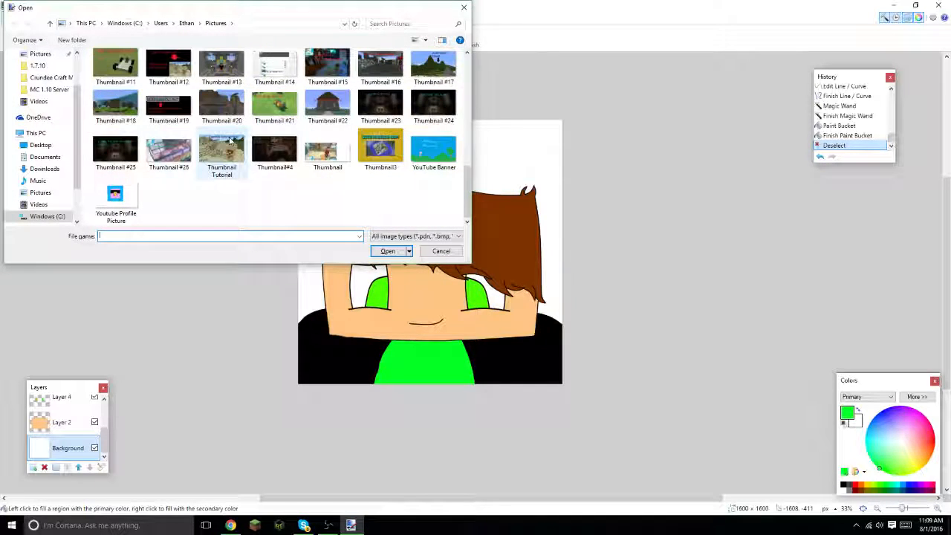
pyautogui.click(44, 168)
pyautogui.scroll(-5, 202, 104)
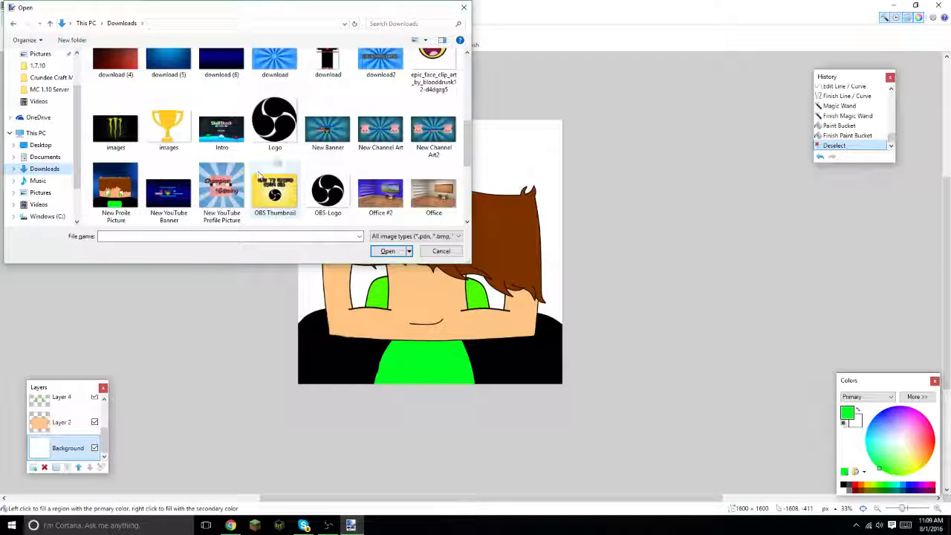
pyautogui.scroll(-5, 203, 104)
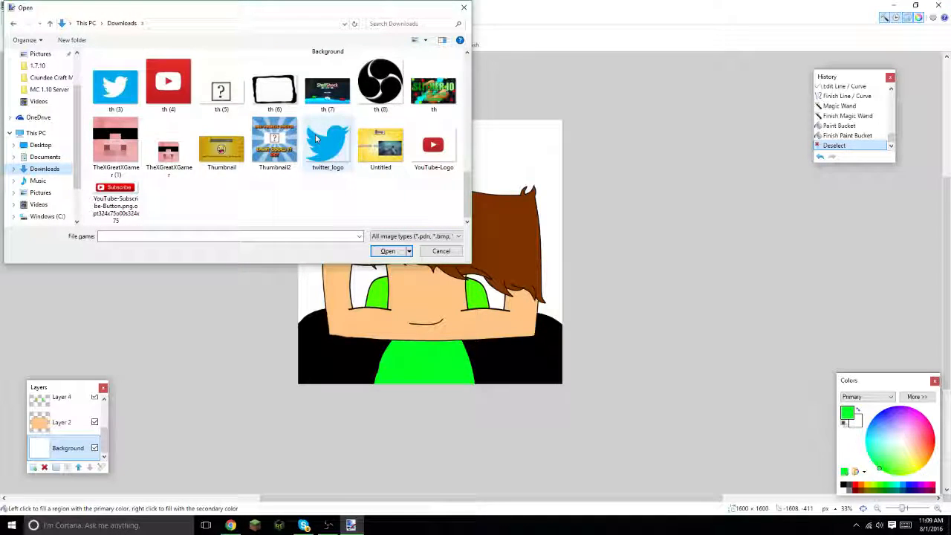
pyautogui.scroll(1, 406, 172)
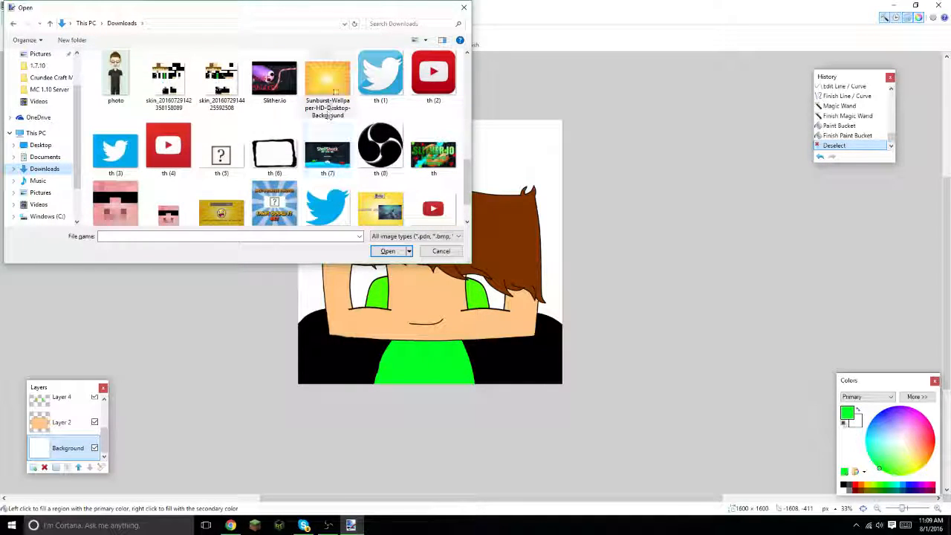
pyautogui.scroll(2, 437, 179)
pyautogui.scroll(5, 438, 180)
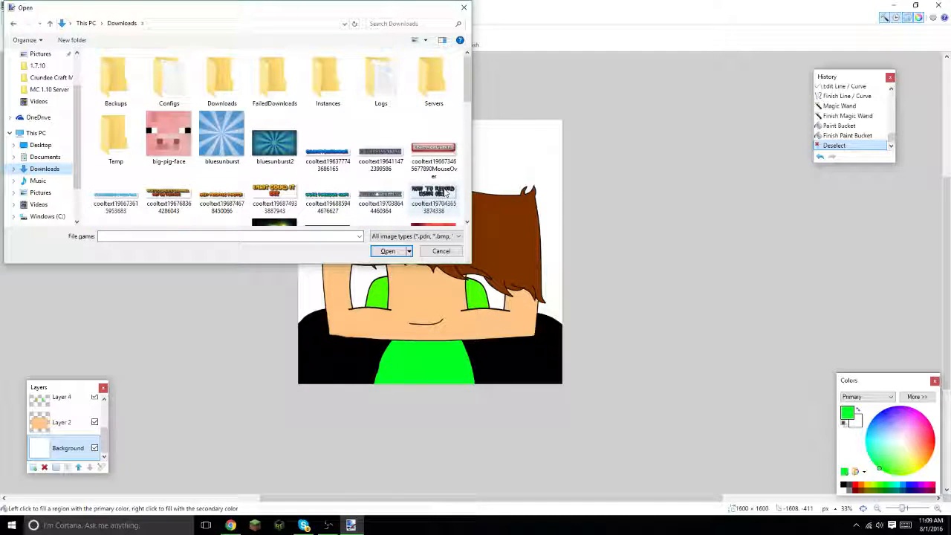
# - Open the bluesunburst image from the Downloads folder and close it again
pyautogui.scroll(-3, 446, 200)
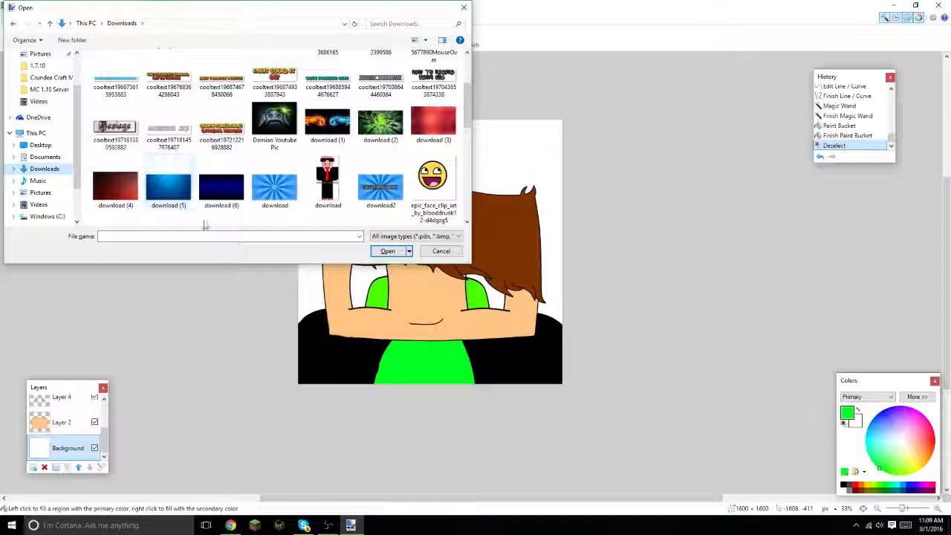
pyautogui.scroll(-1, 372, 194)
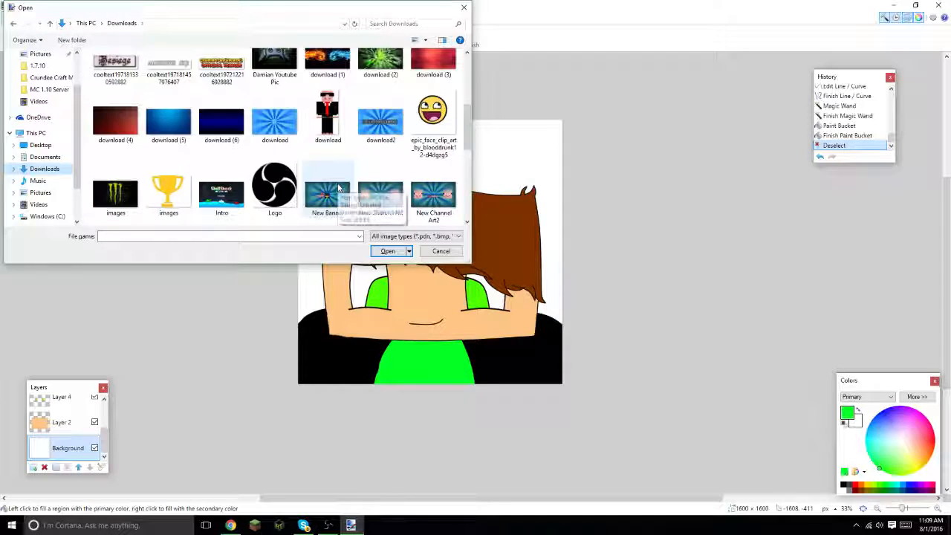
pyautogui.scroll(-2, 401, 155)
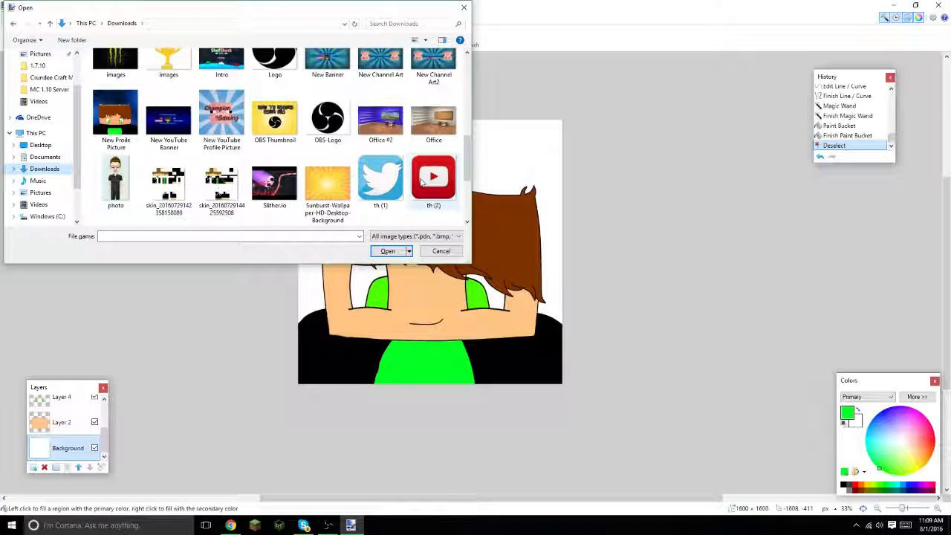
pyautogui.scroll(-3, 418, 186)
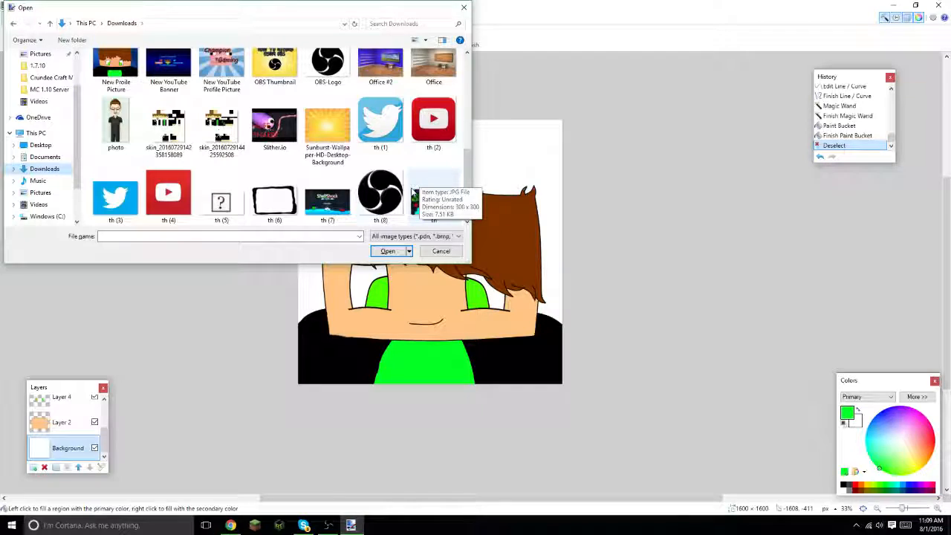
pyautogui.scroll(5, 464, 189)
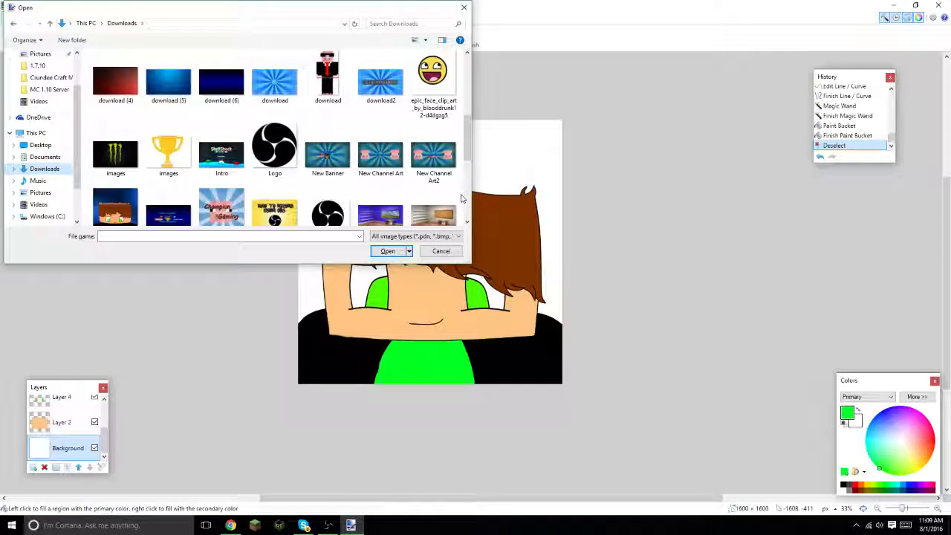
pyautogui.scroll(5, 461, 199)
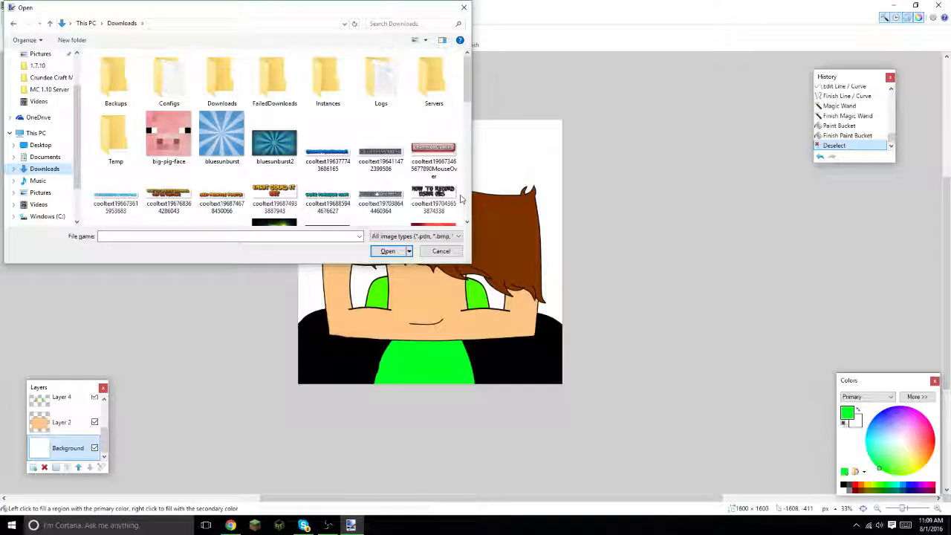
pyautogui.doubleClick(215, 149)
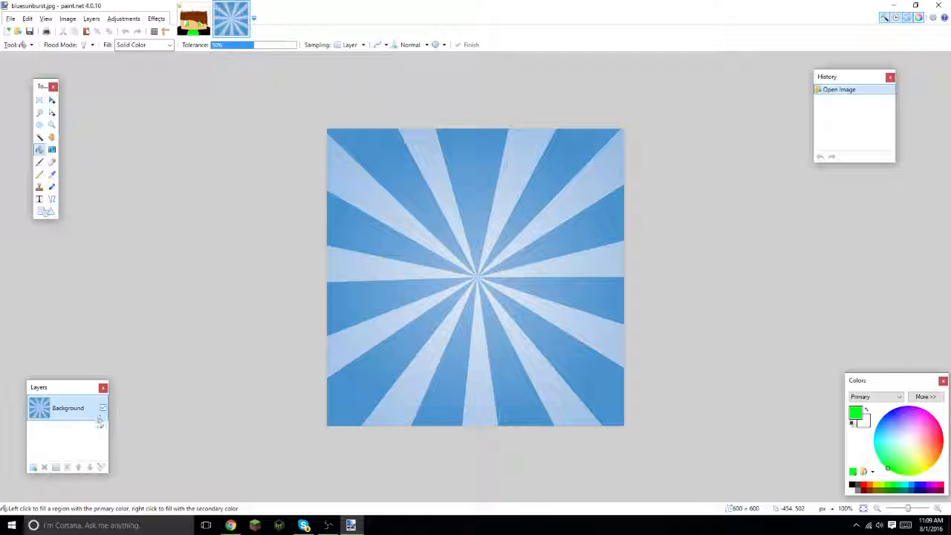
pyautogui.click(245, 7)
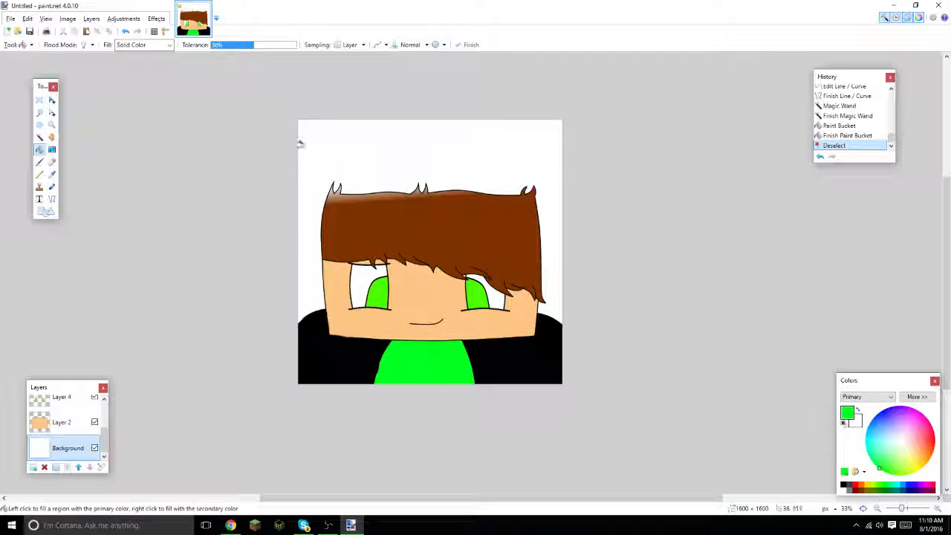
# - Fill the white area of the Background layer behind the character with bright cyan using the Paint Bucket
pyautogui.moveTo(869, 413); pyautogui.dragTo(886, 427)
pyautogui.click(896, 486)
pyautogui.click(412, 158)
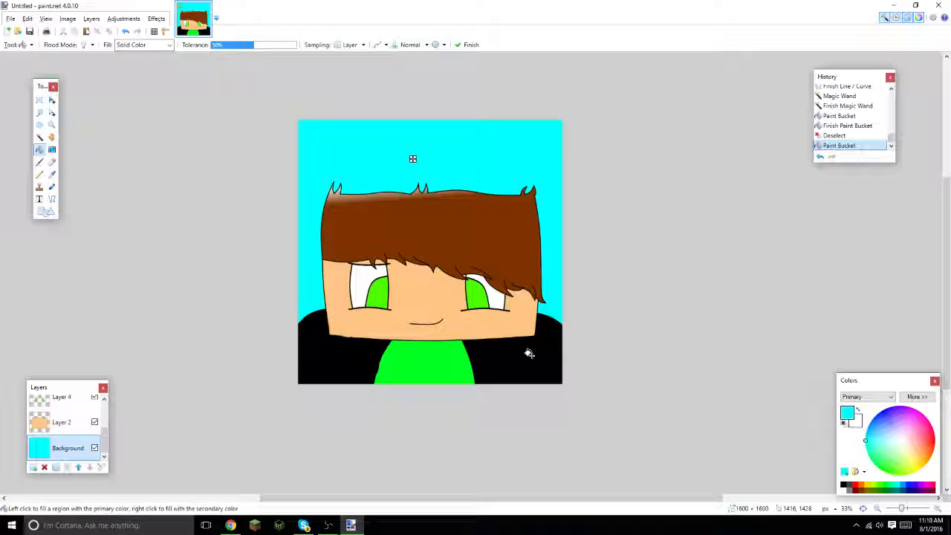
pyautogui.click(12, 19)
pyautogui.click(26, 19)
pyautogui.click(11, 18)
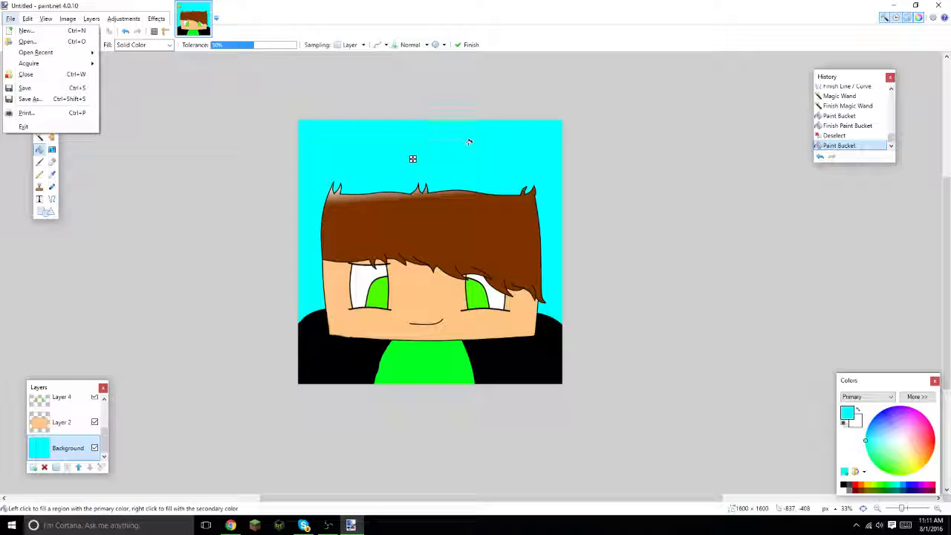
pyautogui.click(12, 18)
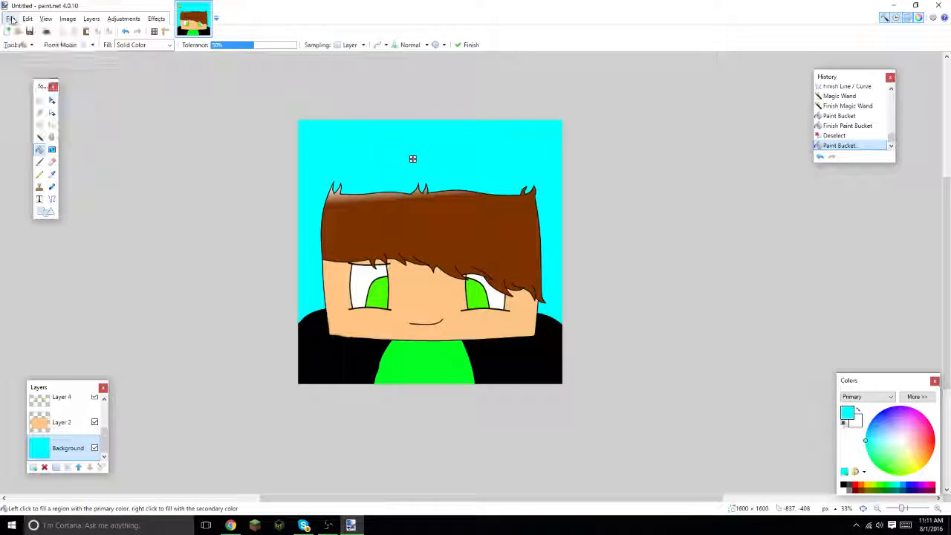